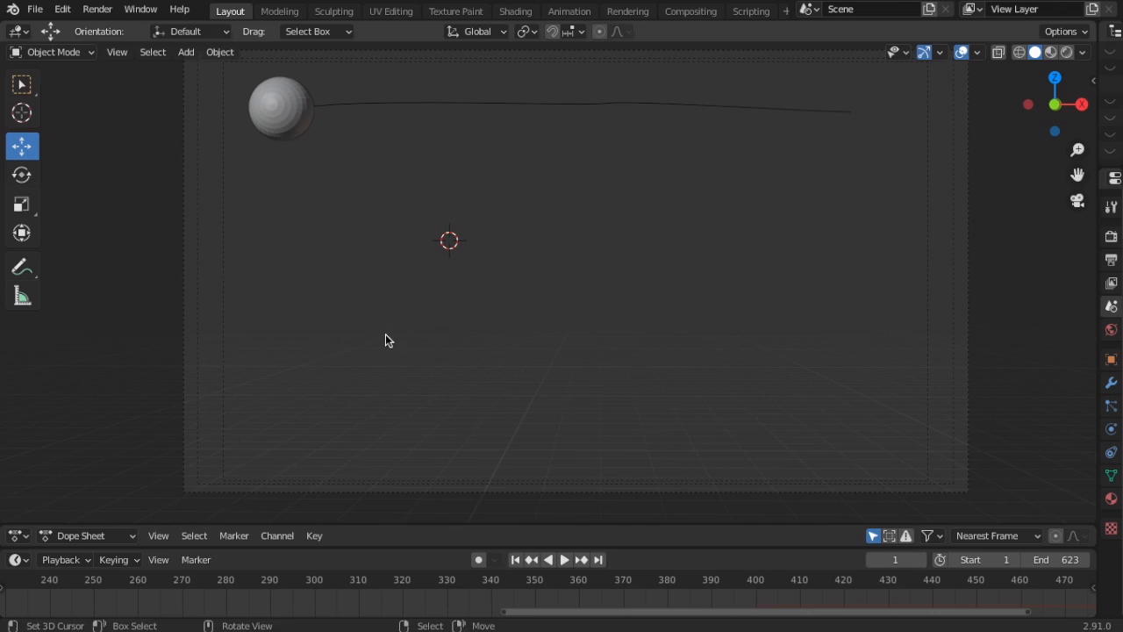
Step: Snap the 3D cursor to the world origin and view the scene from the front in orthographic view
key("shift+s")
left_click(306, 404)
key("KP_1")
scroll(341, 269, "down", 13)
scroll(340, 269, "up", 5)
scroll(339, 269, "down", 3)
scroll(340, 271, "up", 3)
middle_click_drag(404, 278, 563, 232, "shift")
Step: Hide the 3D cursor overlay and add a blank Grease Pencil object at the world origin
left_click(979, 54)
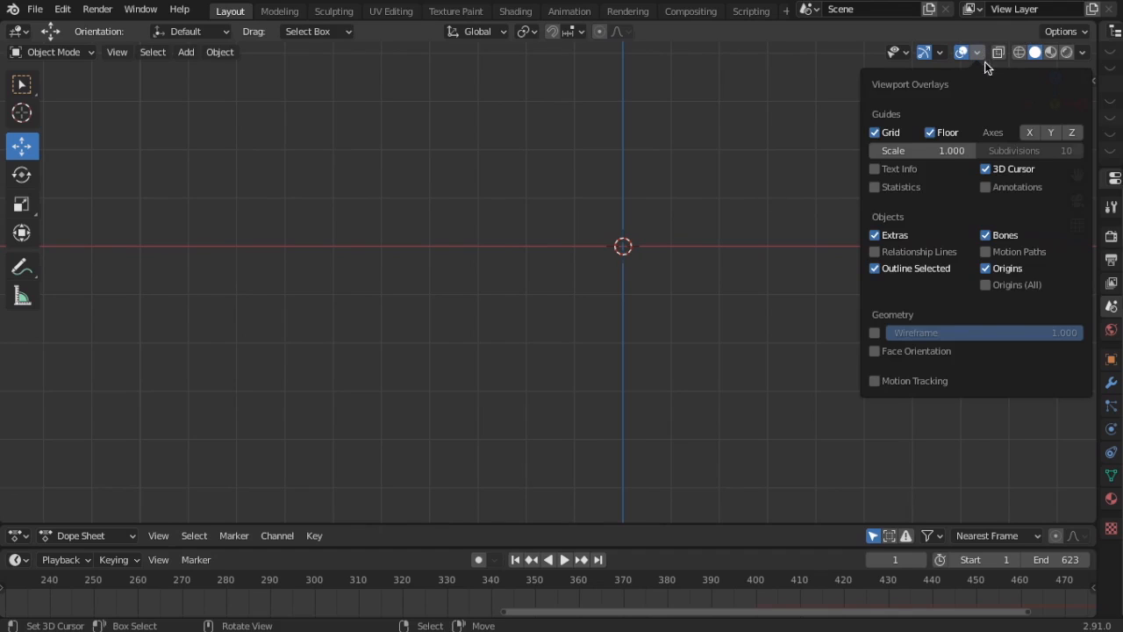
left_click(986, 168)
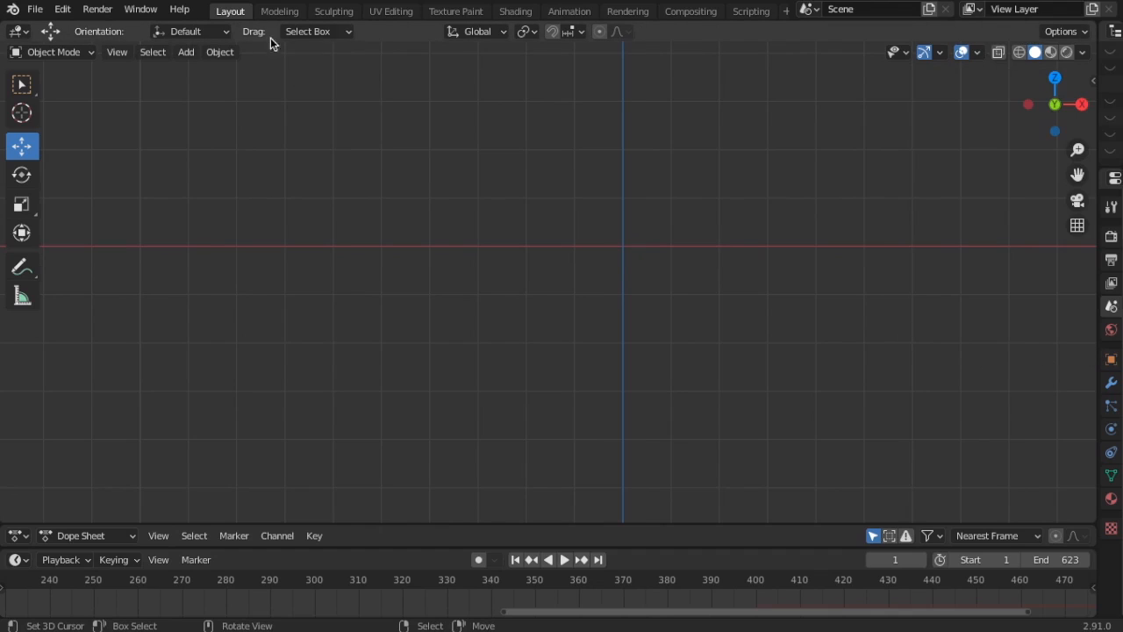
left_click(187, 53)
mouse_move(216, 259)
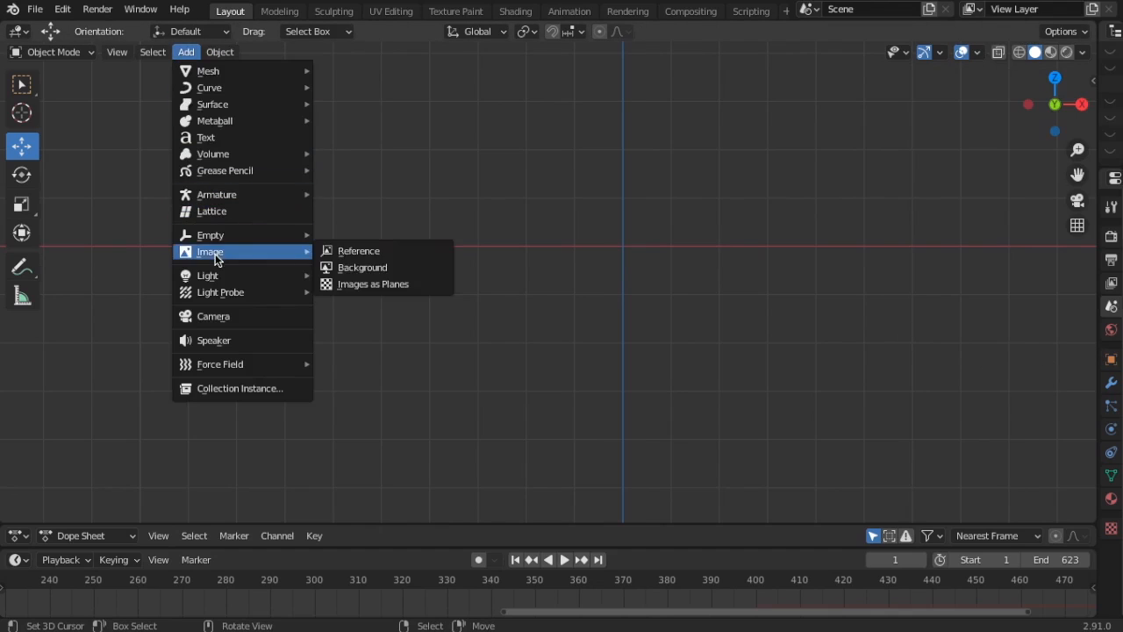
mouse_move(263, 170)
left_click(343, 172)
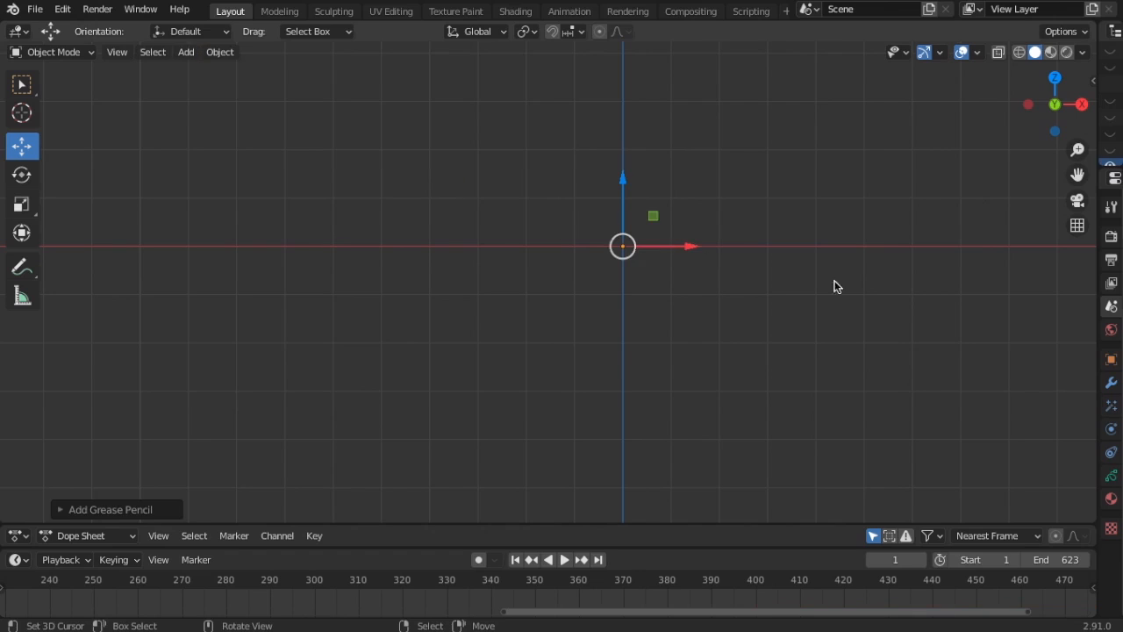
left_click(21, 88)
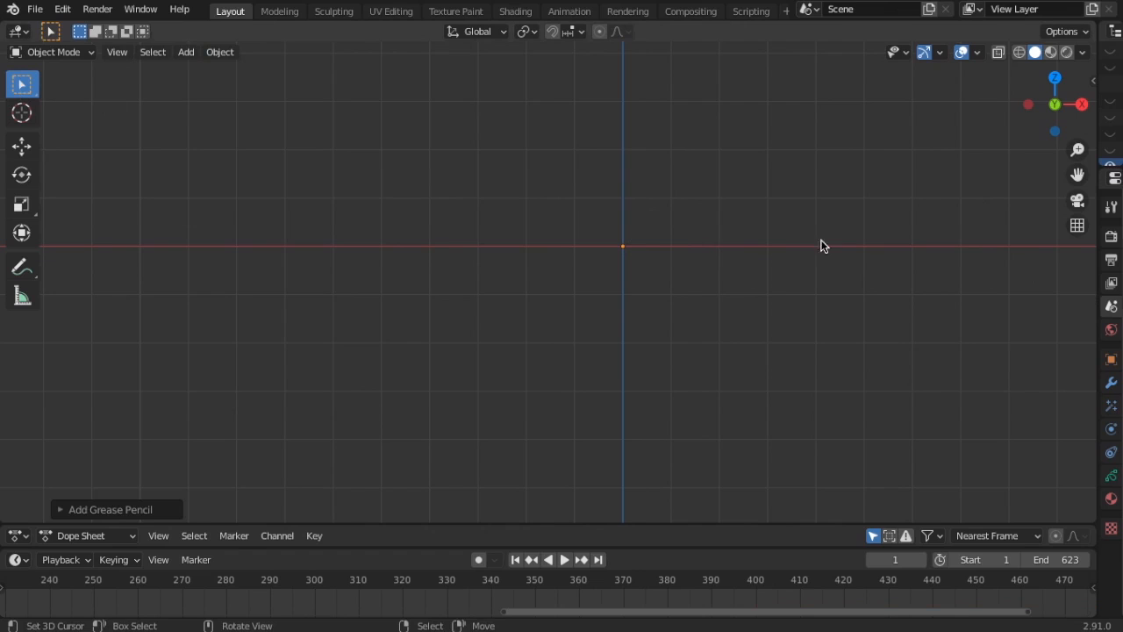
Step: Add a new layer to the Grease Pencil object
left_click_drag(1099, 254, 743, 254)
left_click(753, 475)
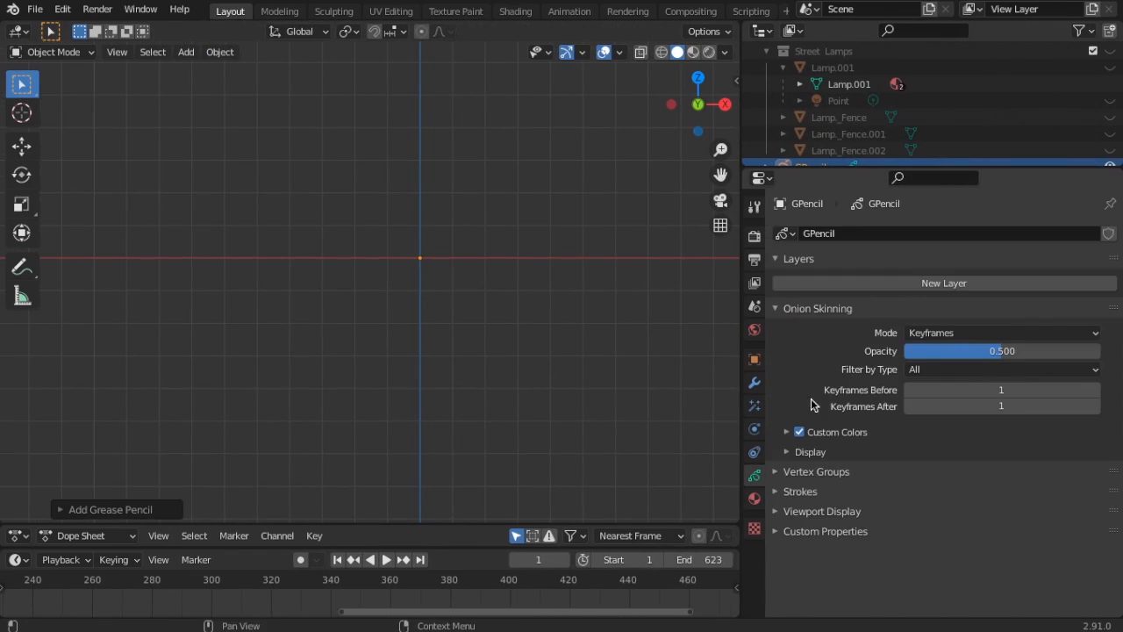
left_click(923, 285)
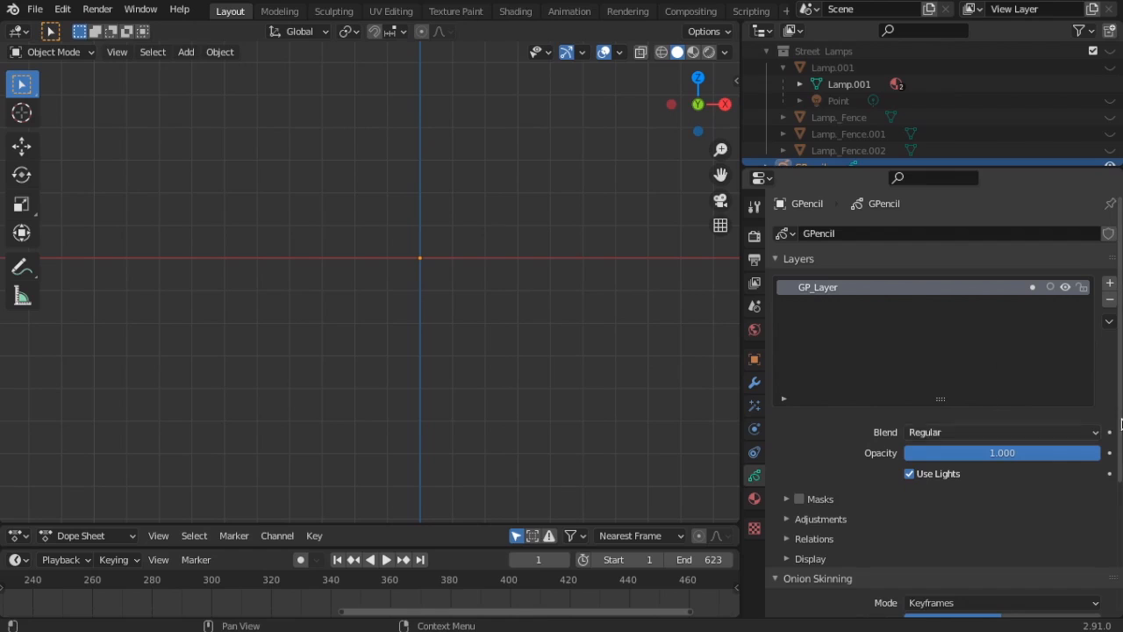
scroll(1111, 493, "down", 5)
scroll(1111, 493, "up", 5)
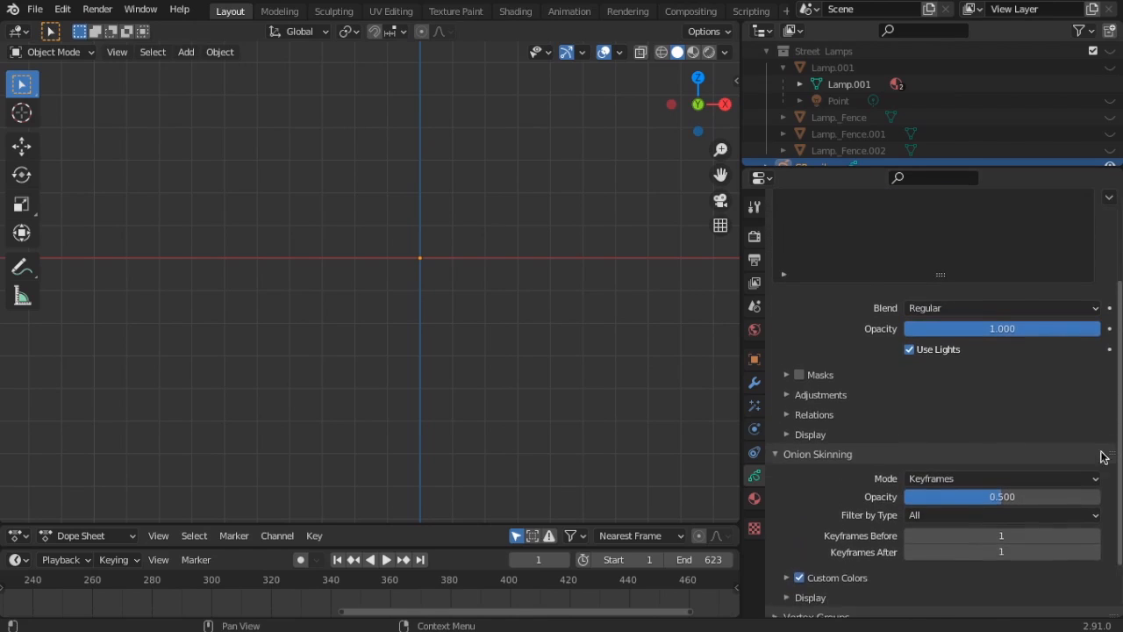
Step: Create a new stroke material for the Grease Pencil object
left_click(754, 499)
left_click(966, 370)
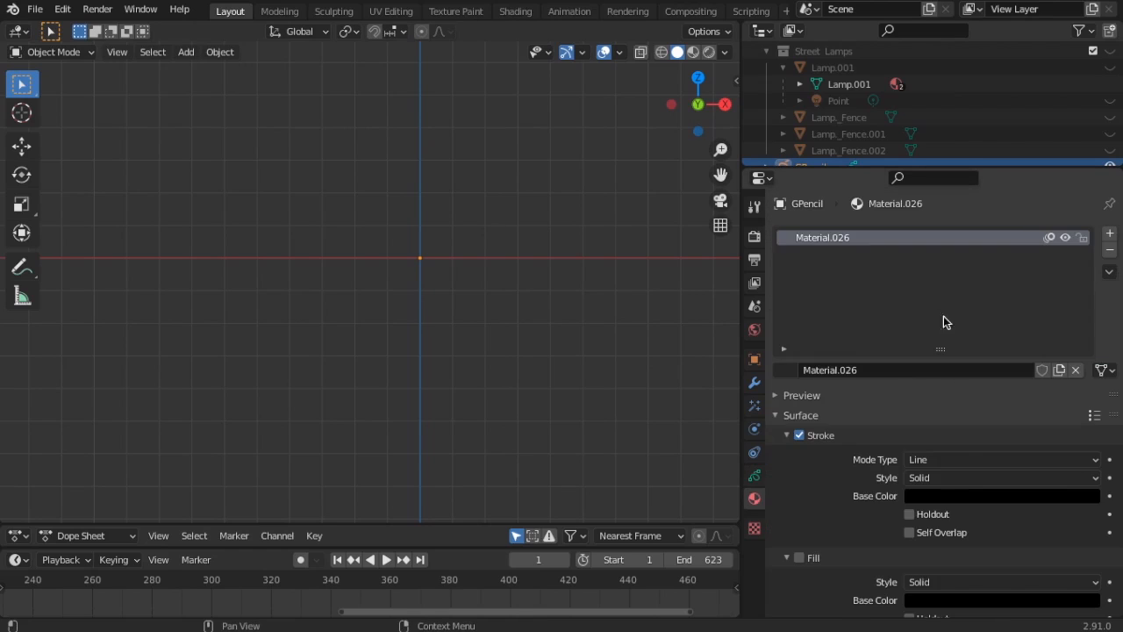
left_click_drag(743, 274, 1022, 266)
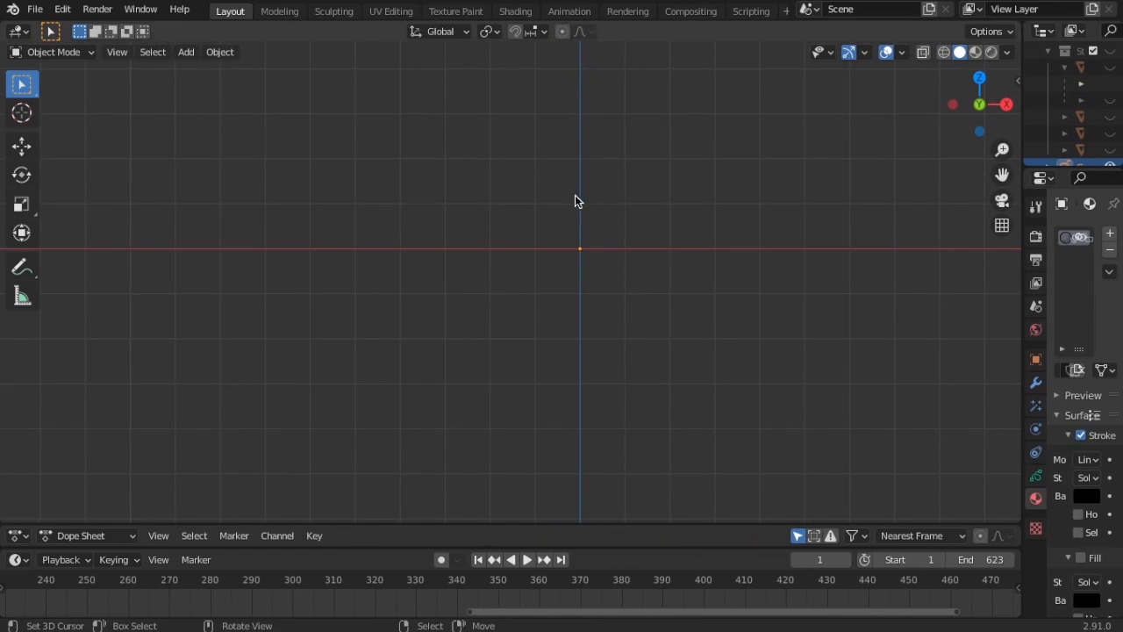
Step: Switch the Grease Pencil object to Draw mode and set the brush strength to 1.000
left_click(61, 51)
left_click(51, 124)
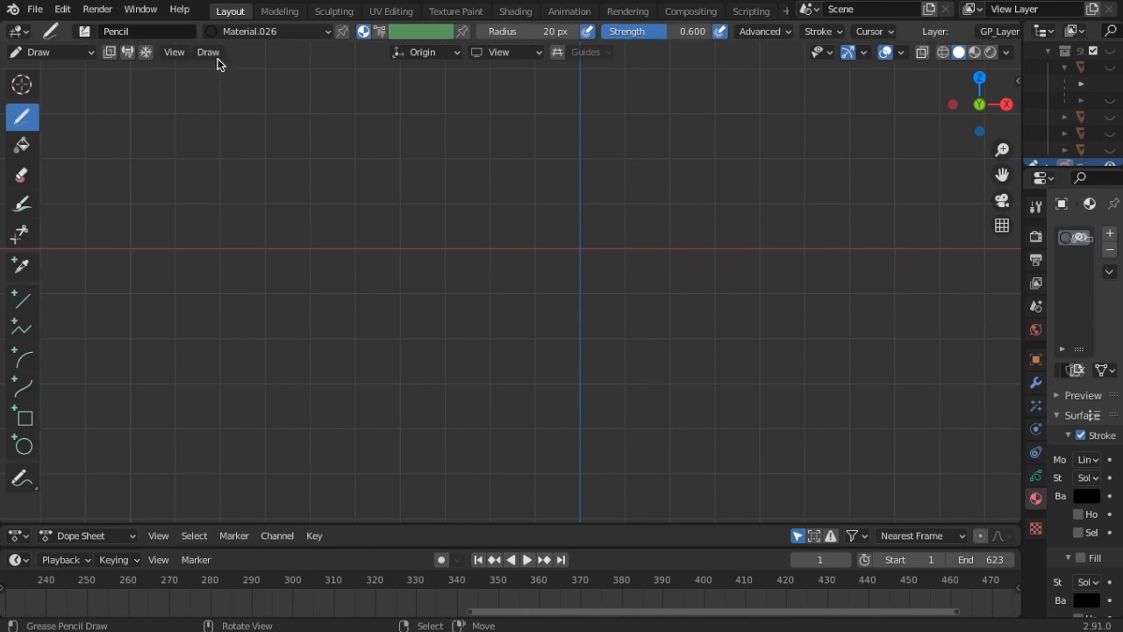
left_click_drag(659, 35, 747, 33)
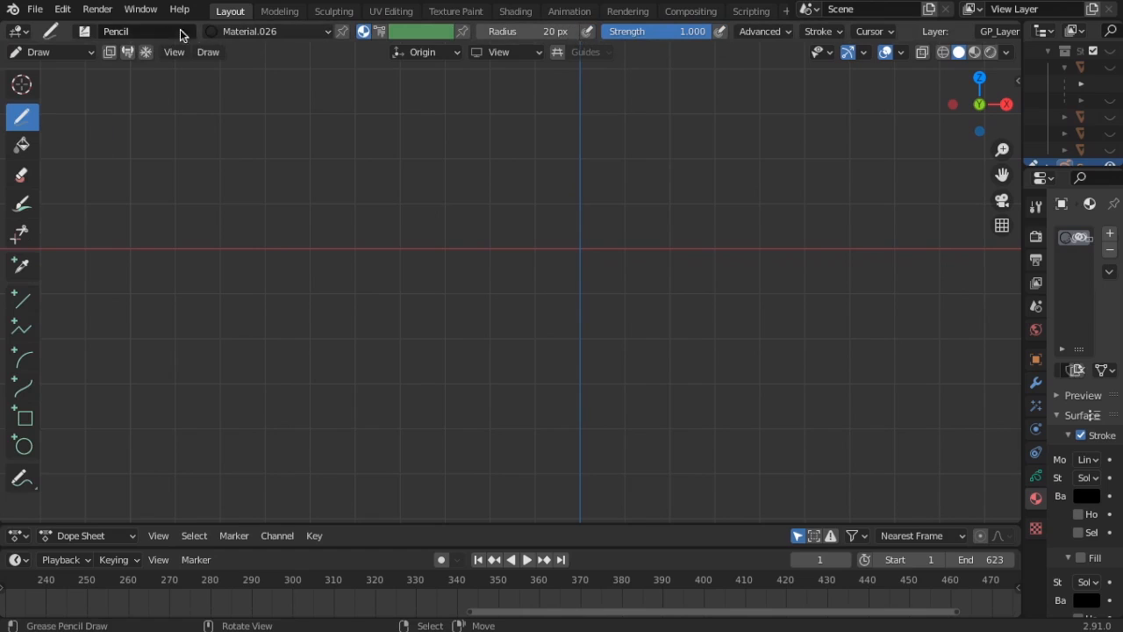
Step: Choose the Ink Pen brush and turn off pressure sensitivity for its radius
left_click(86, 32)
left_click(185, 86)
key("ctrl+z")
left_click(587, 32)
left_click_drag(341, 171, 432, 143)
key("ctrl+z")
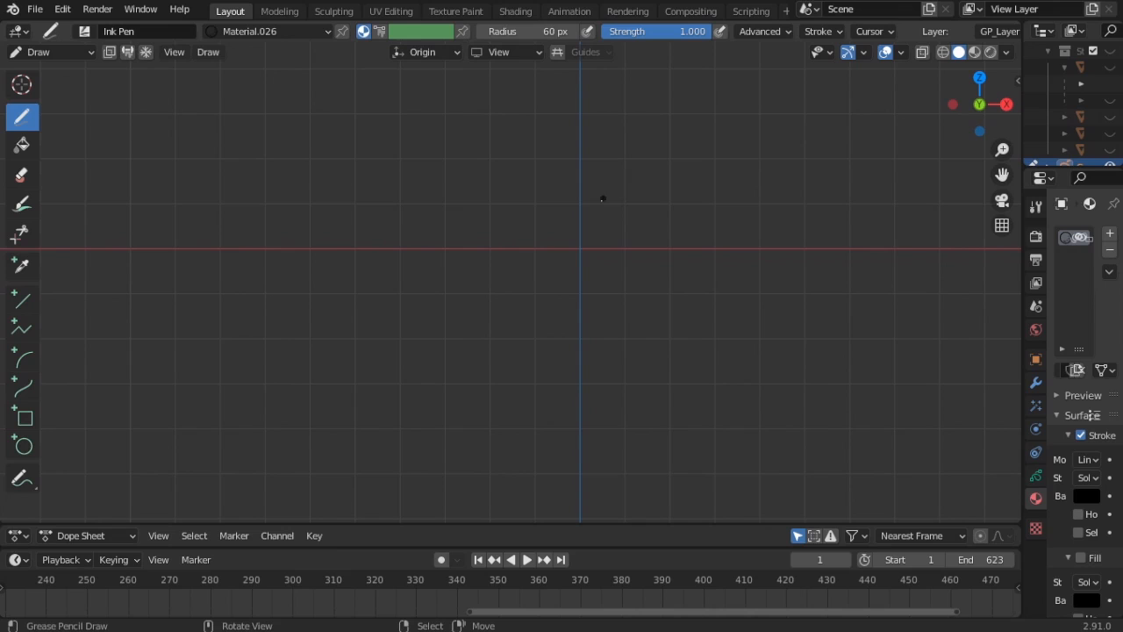
Step: Draw the outline of a flying bird at the world origin, with head, belly, raised wing, legs and tail
mouse_move(602, 201)
left_mouse_down()
mouse_move(674, 249)
mouse_move(513, 281)
left_mouse_up()
key("ctrl+z")
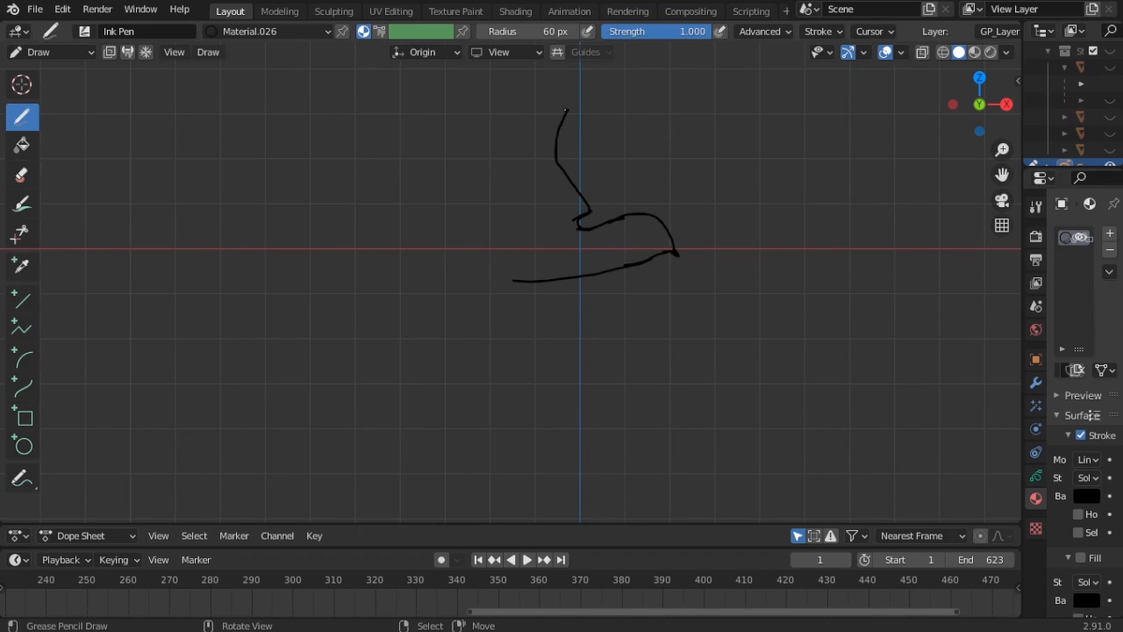
left_click_drag(540, 108, 491, 191)
left_click_drag(539, 220, 485, 235)
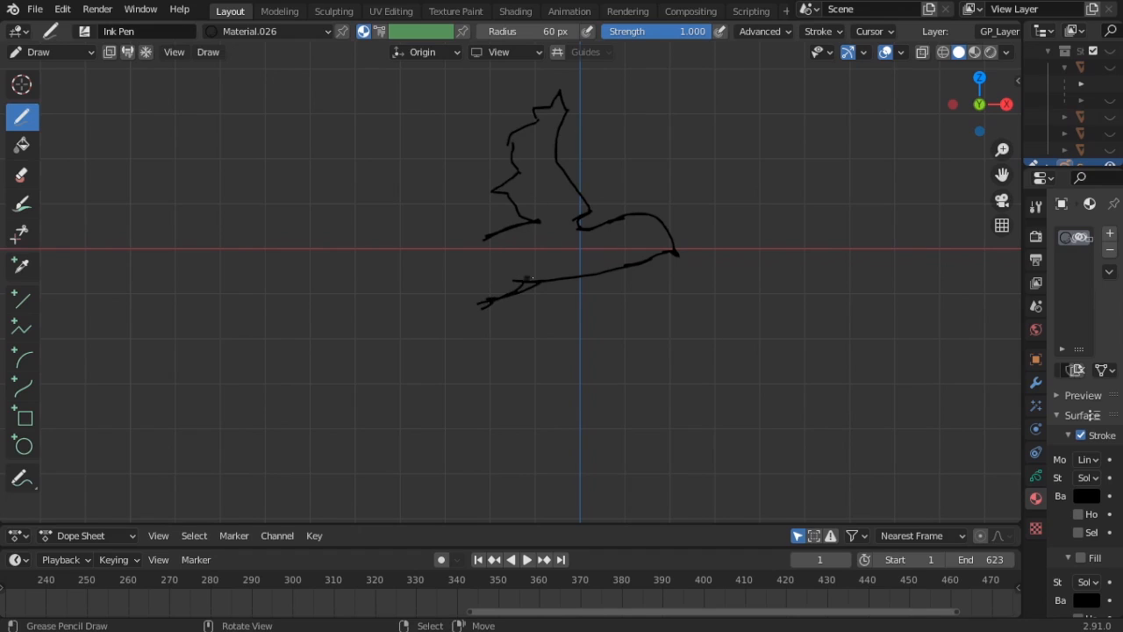
left_click_drag(515, 281, 472, 270)
left_click_drag(504, 235, 387, 279)
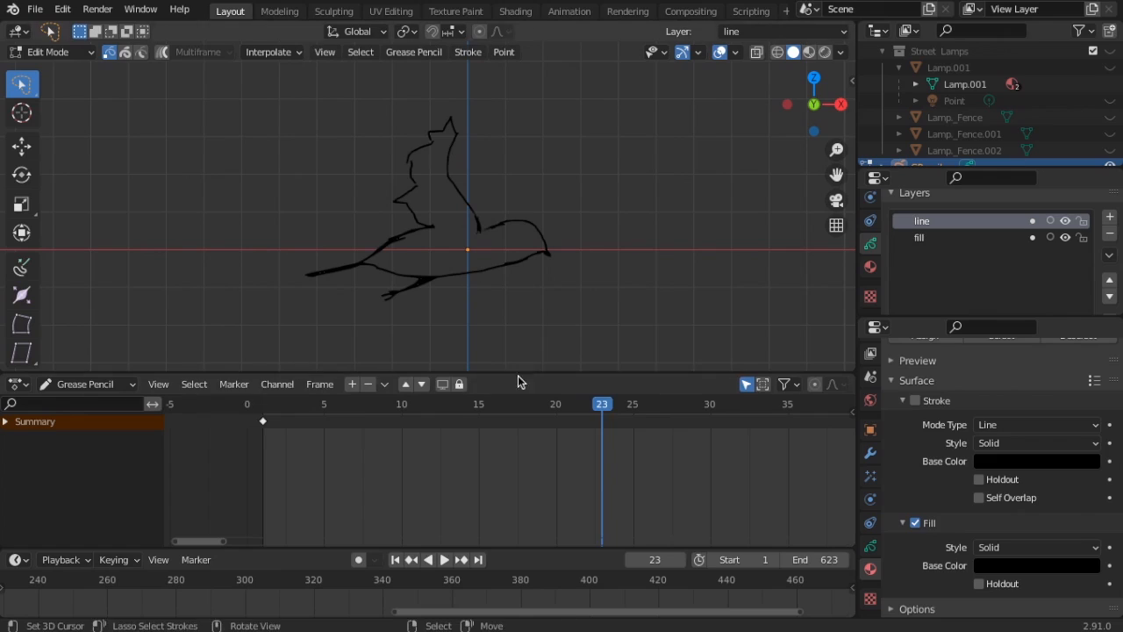
Step: Duplicate the bird's keyframe from frame 1 to frame 5 and go to that frame
left_click(264, 410)
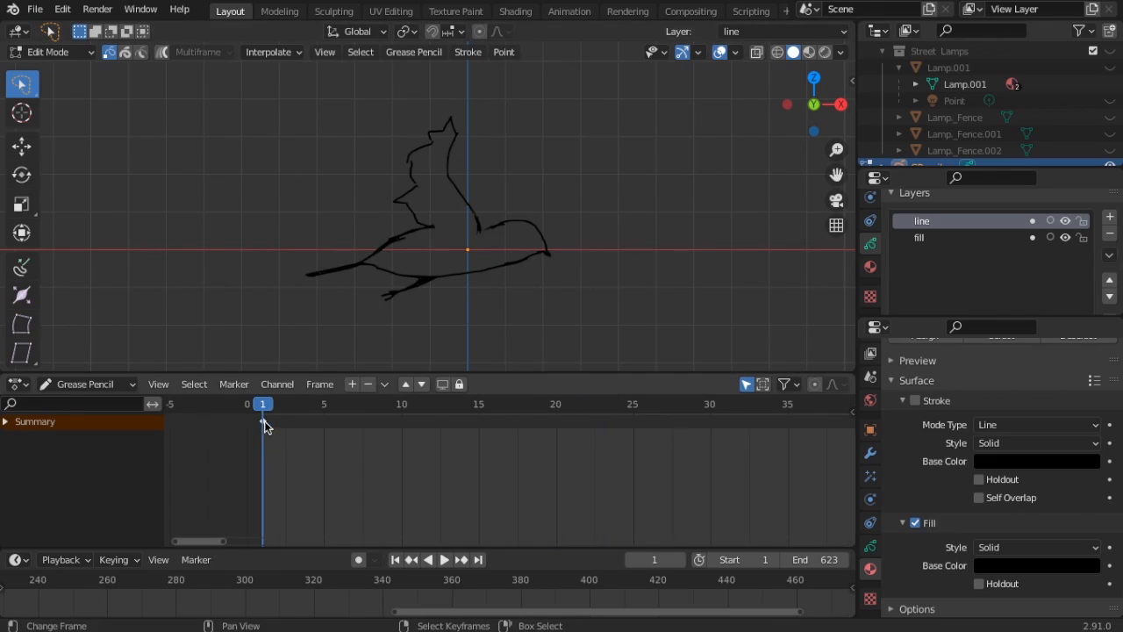
key("shift+d")
left_click(328, 408)
left_click_drag(281, 410, 324, 407)
Step: Delete the raised wing on frame 5 and draw the bird's back line to close the body
mouse_move(518, 111)
left_mouse_down("ctrl")
mouse_move(399, 108)
mouse_move(393, 215)
mouse_move(436, 233)
mouse_move(487, 234)
mouse_move(504, 206)
left_mouse_up("ctrl")
key("Delete")
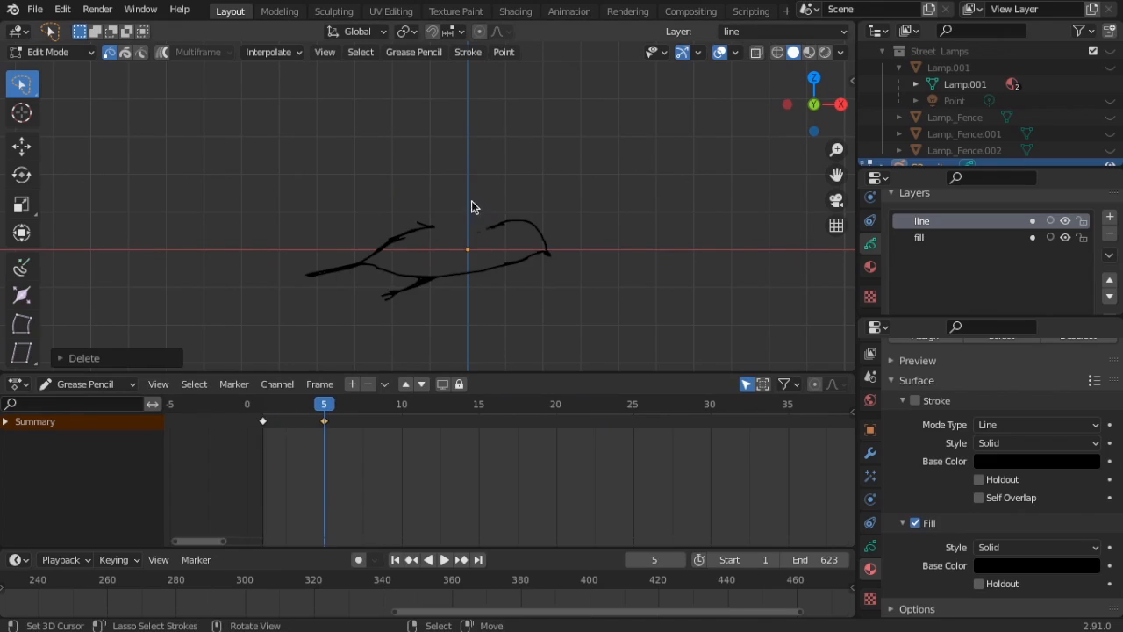
left_click(52, 52)
left_click(42, 126)
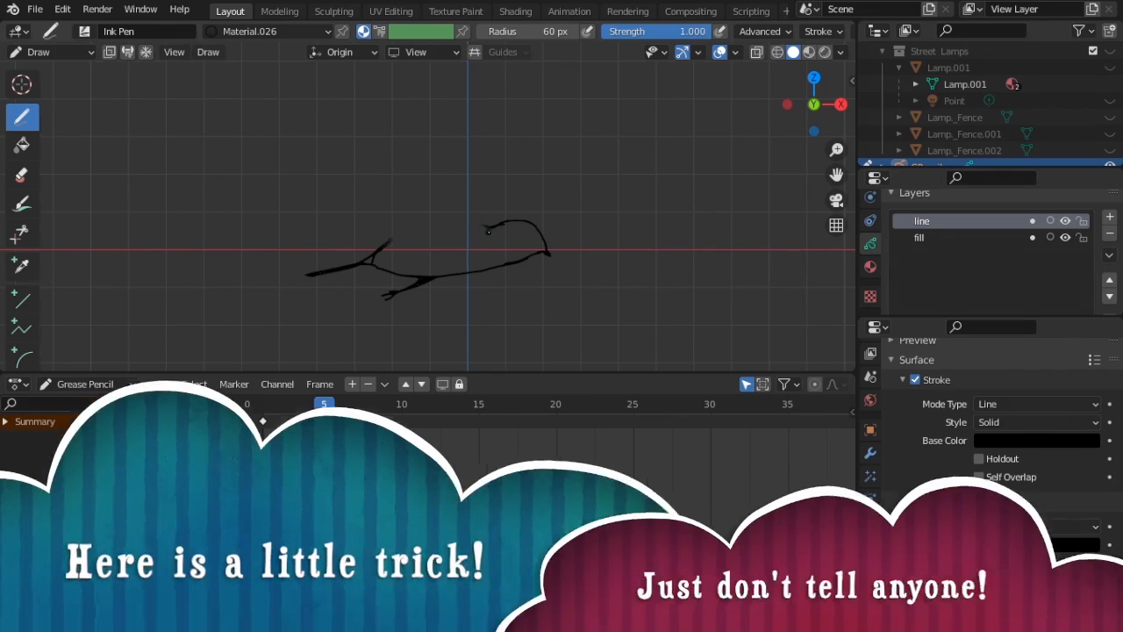
left_click_drag(432, 226, 376, 253)
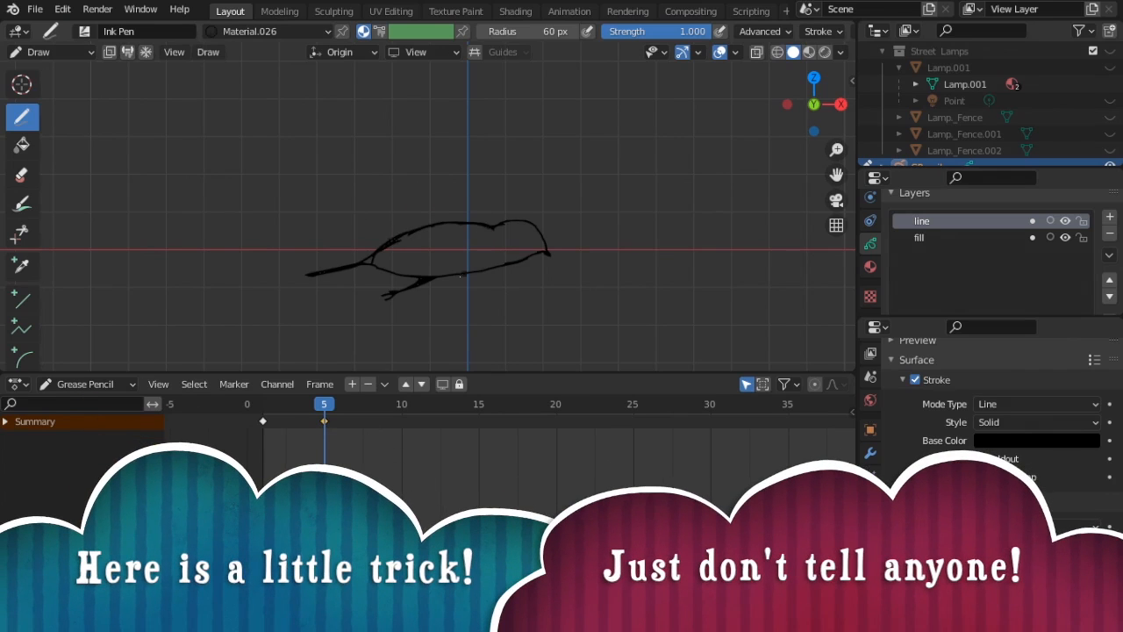
Step: Move the wingless bird's keyframe to frame 3
scroll(343, 444, "up", 2)
scroll(343, 439, "down", 3)
left_click_drag(308, 423, 276, 428)
left_click(309, 405)
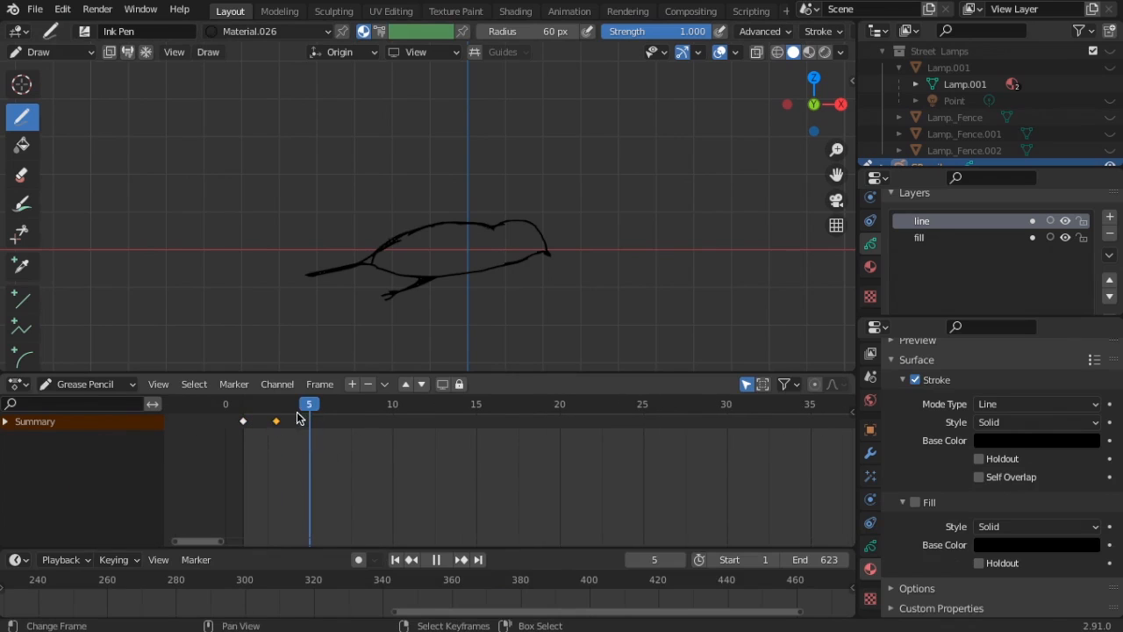
key("Escape")
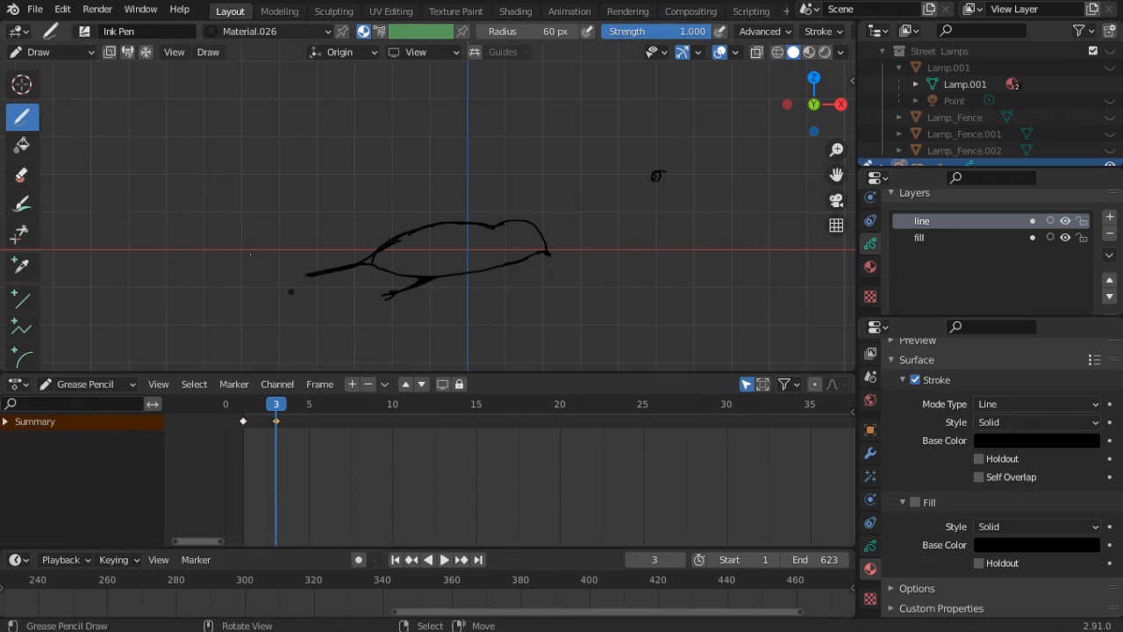
Step: Draw a small scribble beside the bird on every third frame from 6 to 24 to create keyframes that repeat the body
left_click(50, 51)
left_click(52, 106)
key("Right")
key("Right")
key("Right")
left_click_drag(667, 180, 627, 151)
key("Right")
key("Right")
key("Right")
key("Right")
key("Right")
key("Right")
mouse_move(694, 197)
left_mouse_down()
mouse_move(598, 139)
mouse_move(518, 142)
left_mouse_up()
key("Right")
key("Right")
key("Right")
key("Right")
key("Right")
key("Right")
key("Right")
key("Right")
key("Right")
key("Right")
key("Right")
key("Right")
Step: Delete the scribbles from all the body keyframes at once with multiframe editing, working from frame 3
key("space")
left_click_drag(412, 409, 274, 421)
key("Escape")
left_click(163, 52)
key("Tab")
mouse_move(537, 112)
right_mouse_down("ctrl")
mouse_move(552, 156)
mouse_move(546, 123)
right_mouse_up("ctrl")
key("x")
left_click(640, 188)
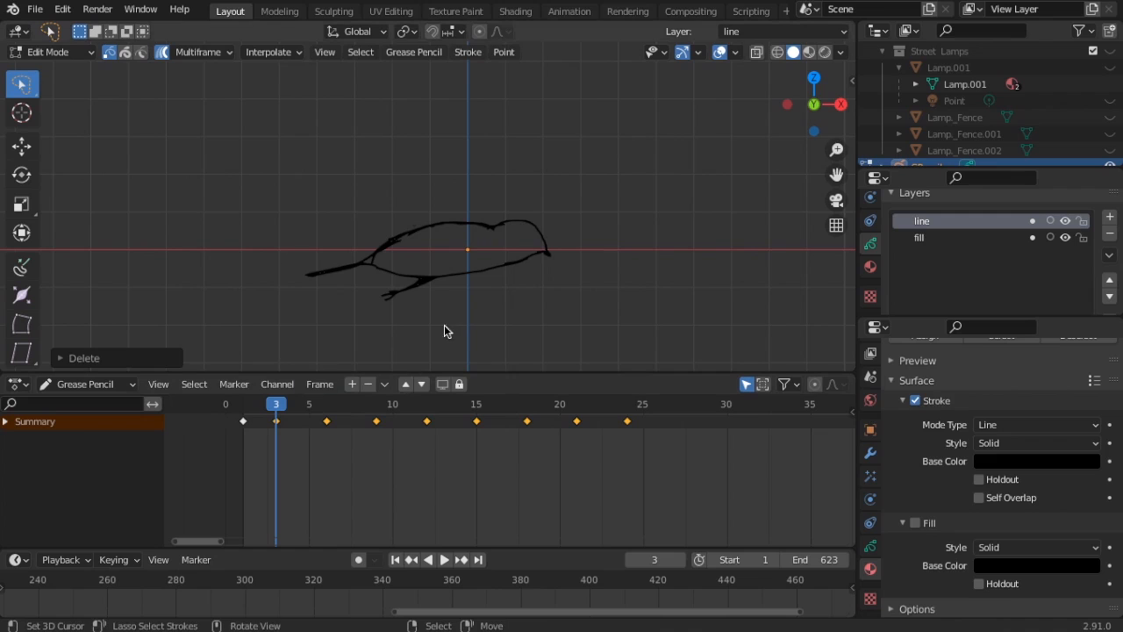
Step: Return to Draw mode and turn on onion skinning for the line layer
left_click(77, 53)
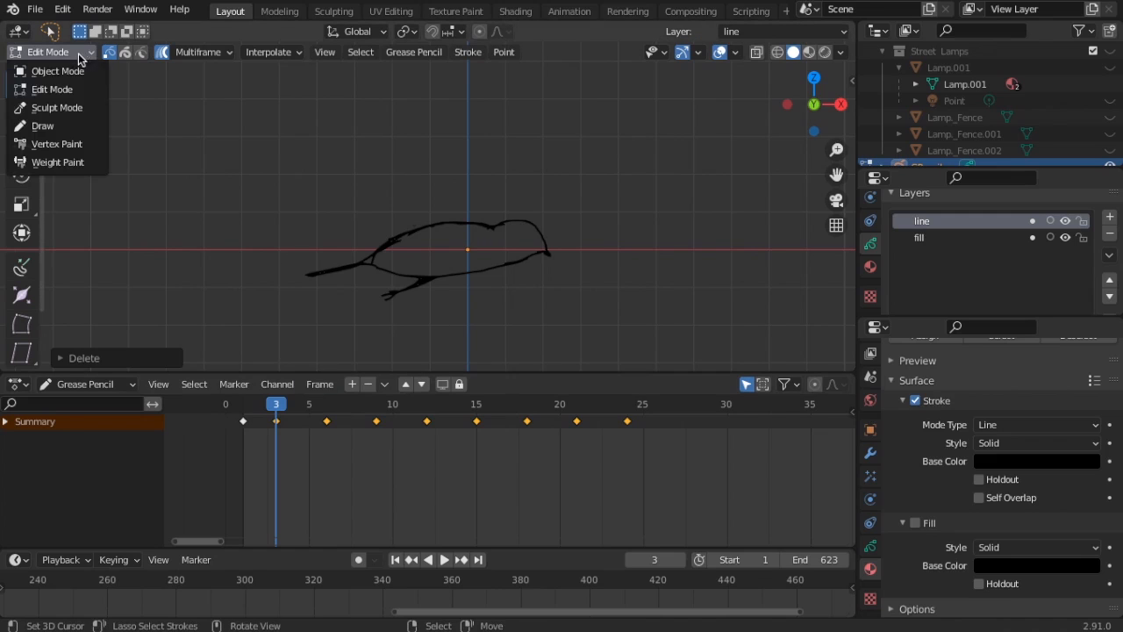
left_click(45, 127)
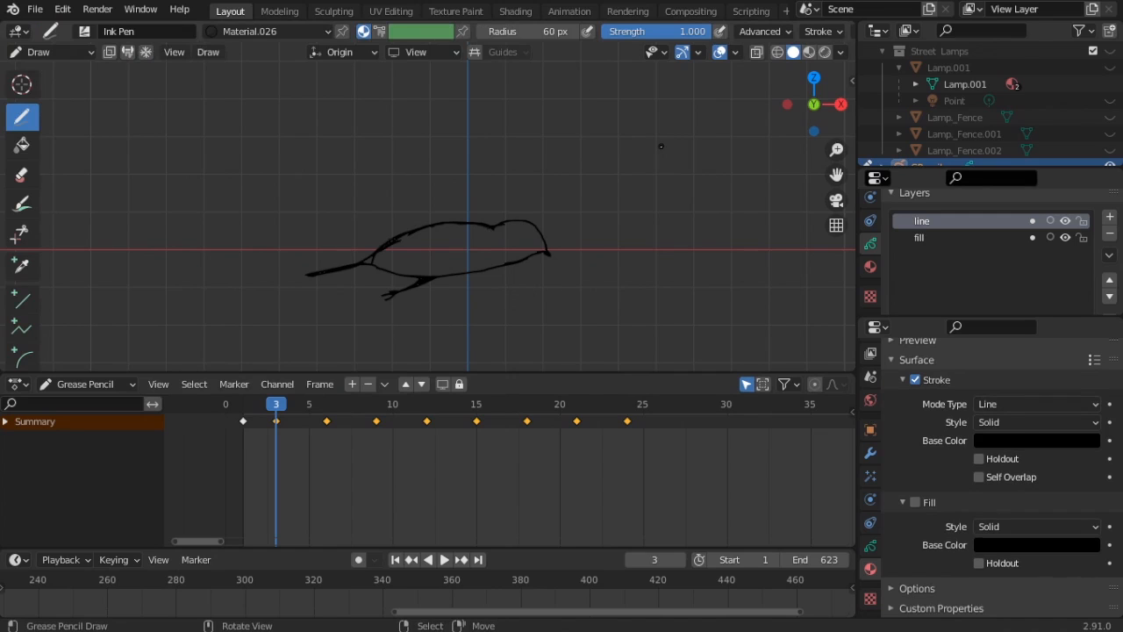
left_click(766, 31)
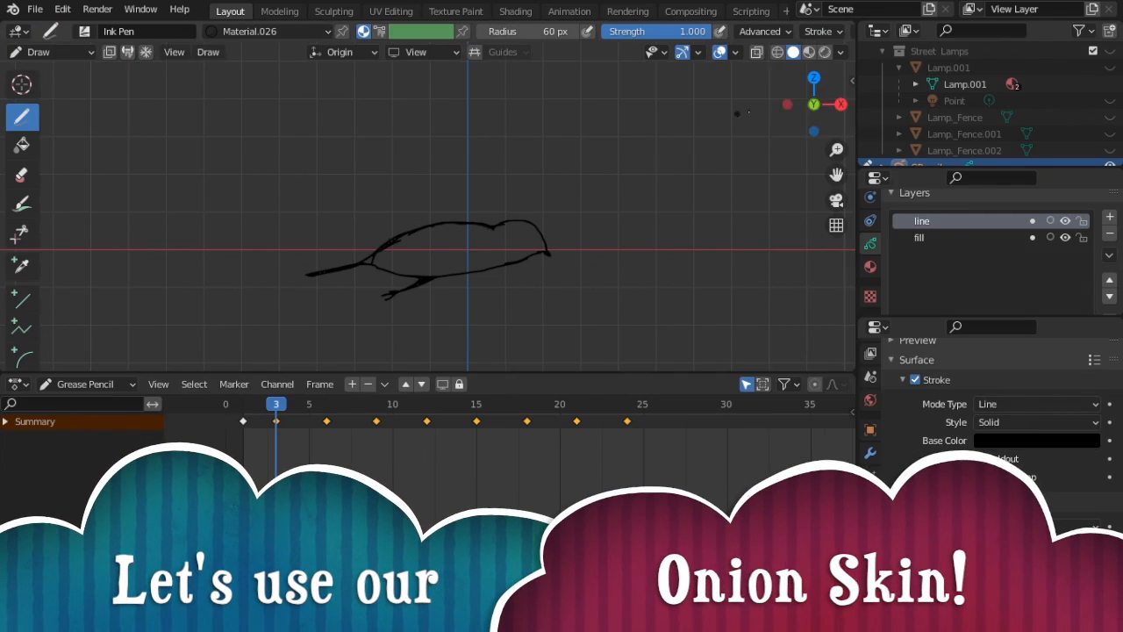
left_click(735, 52)
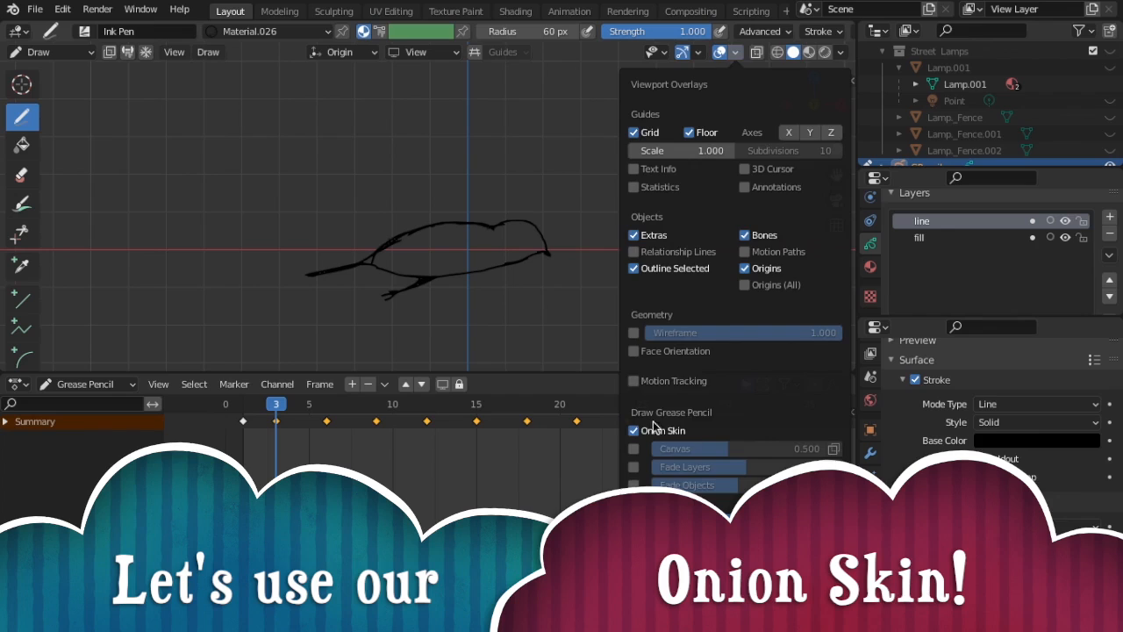
left_click(1049, 220)
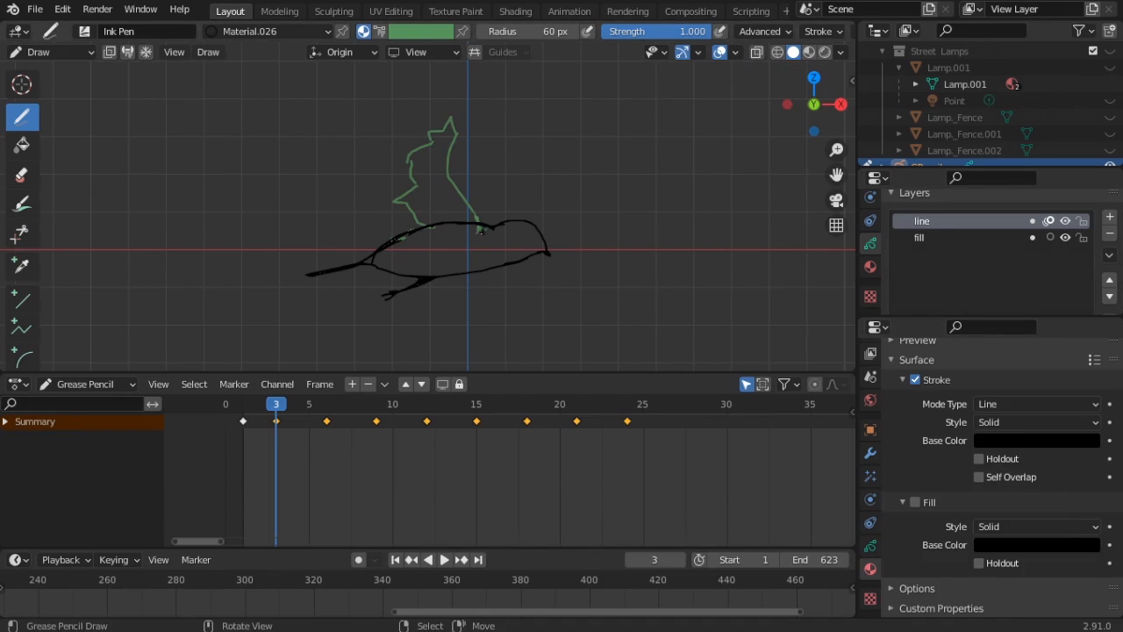
Step: Draw the wing folded across the body on frame 3 and reaching below the belly on frame 6, erasing the belly line there
left_click_drag(488, 227, 466, 269)
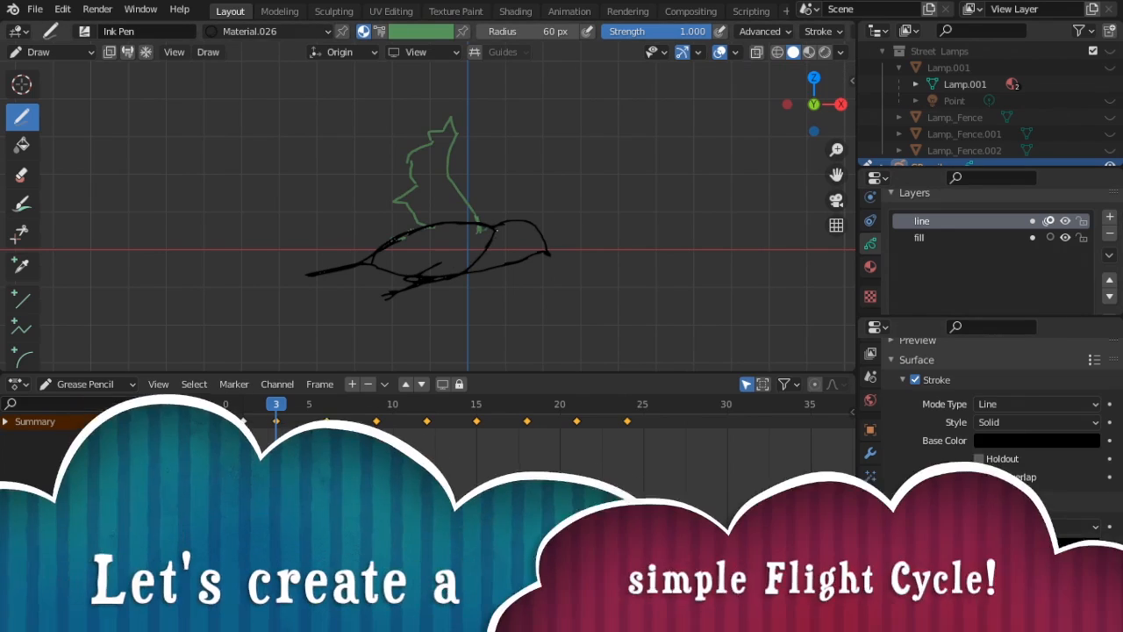
key("Right")
key("Right")
key("Right")
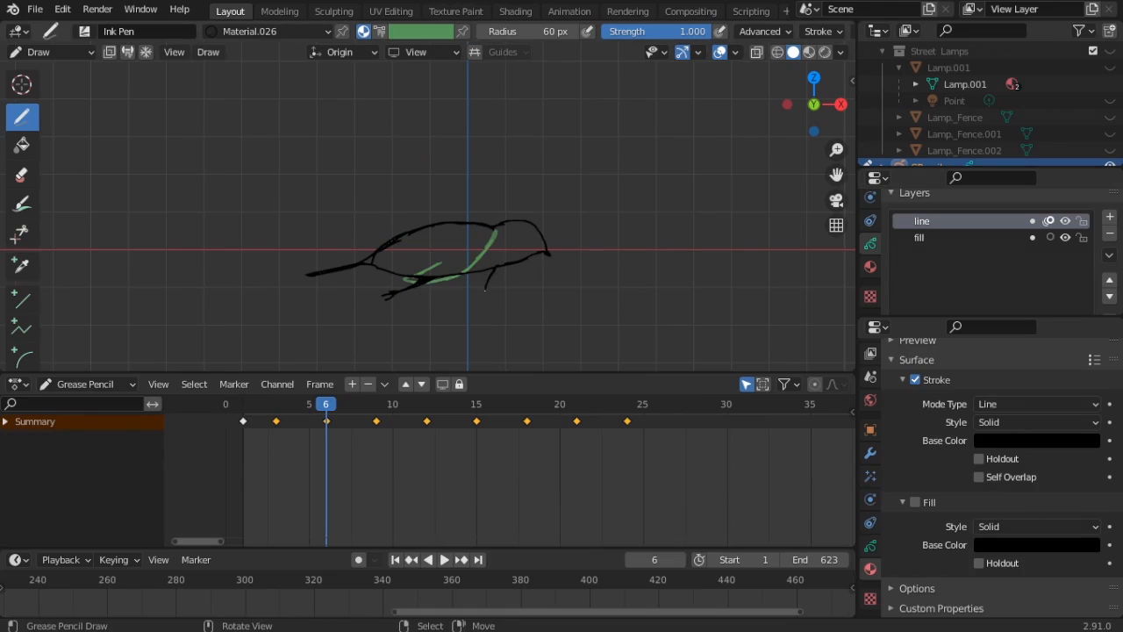
left_click_drag(488, 276, 485, 301)
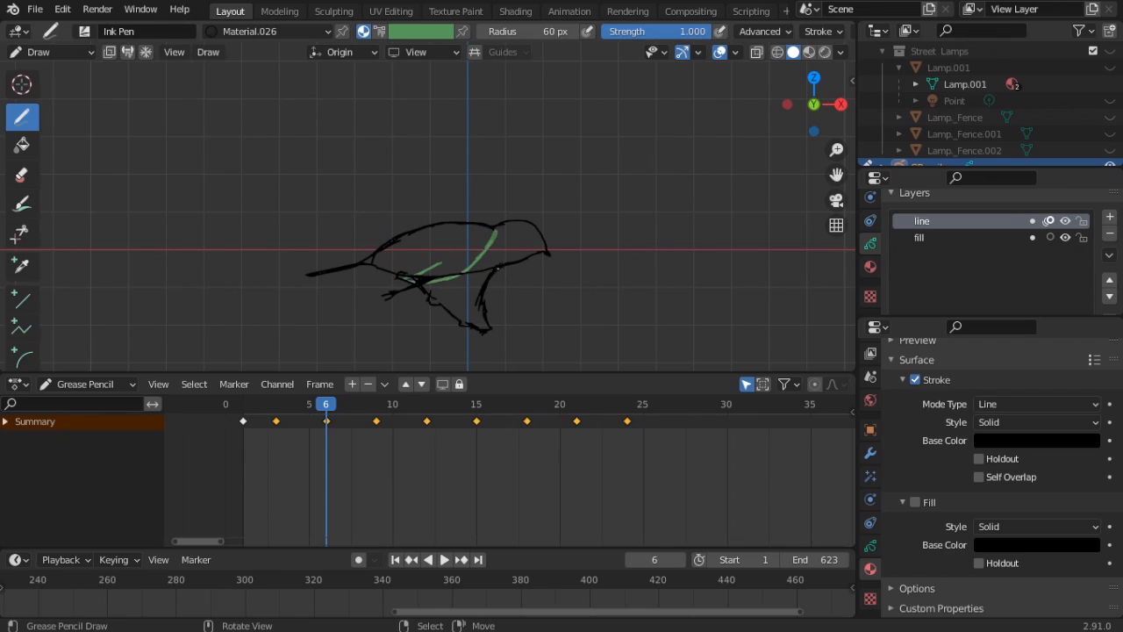
mouse_move(443, 273)
left_mouse_down()
mouse_move(478, 269)
mouse_move(418, 279)
left_mouse_up()
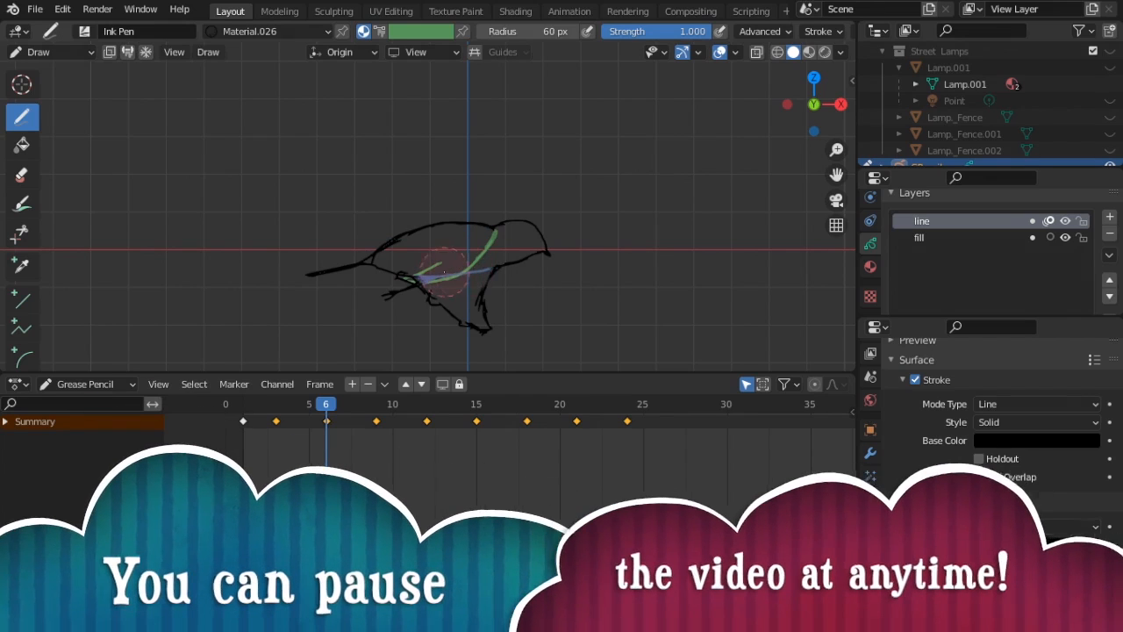
Step: Draw the wing extended fully downward on frame 9 and erase the belly line crossing it
mouse_move(316, 403)
left_mouse_down()
mouse_move(277, 406)
mouse_move(379, 415)
left_mouse_up()
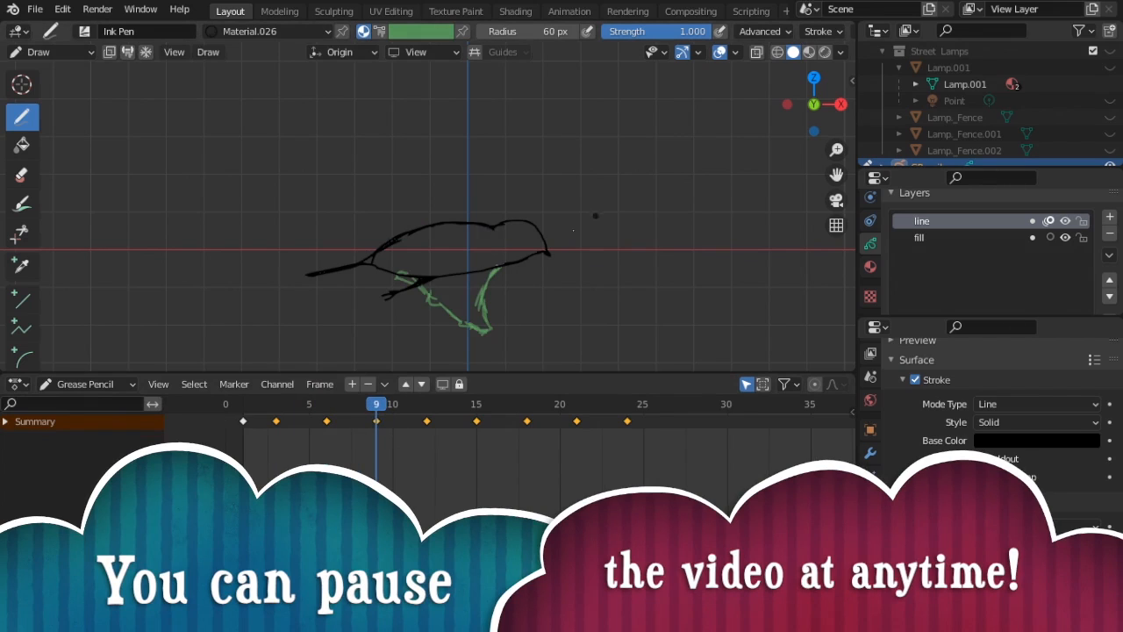
left_click_drag(498, 269, 491, 331)
left_click_drag(505, 266, 496, 348)
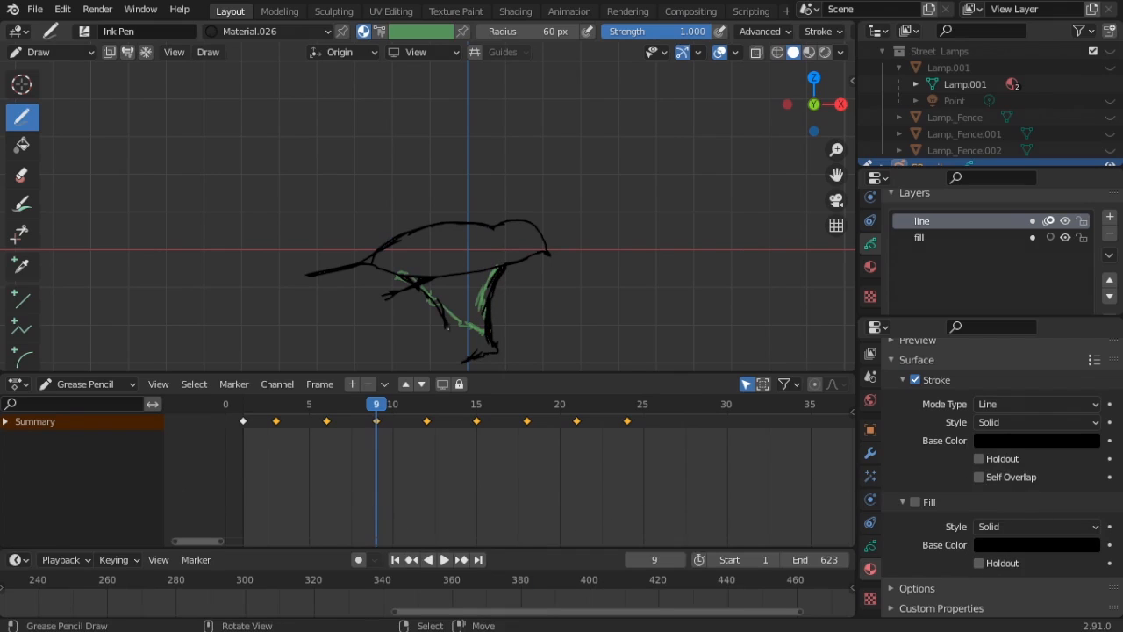
mouse_move(422, 279)
left_mouse_down("shift")
mouse_move(443, 263)
mouse_move(498, 268)
left_mouse_up("shift")
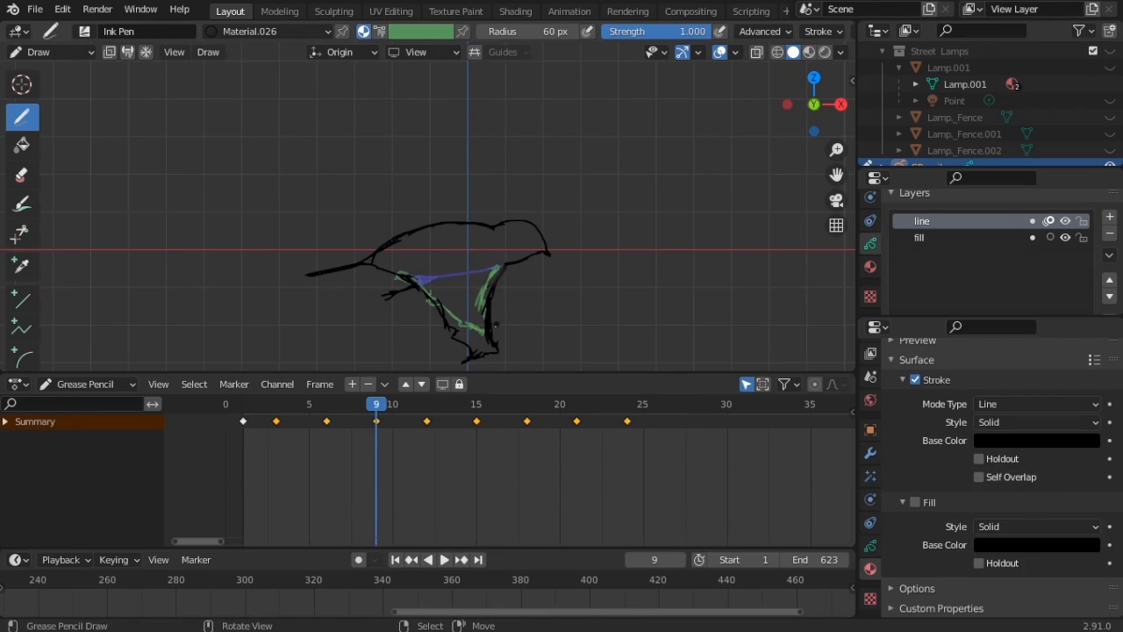
Step: Erase the stray wing-tip lines on frame 9 and draw the wing hanging down on frame 12, removing the belly line inside it
mouse_move(492, 351)
left_mouse_down("ctrl")
mouse_move(497, 272)
mouse_move(474, 359)
left_mouse_up("ctrl")
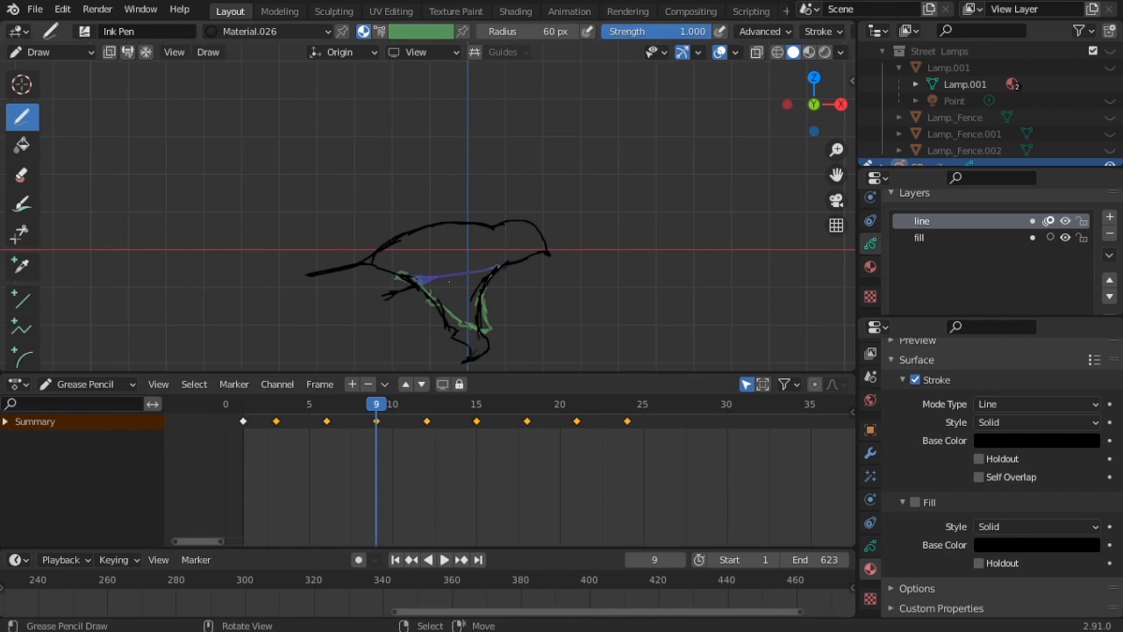
key("Up")
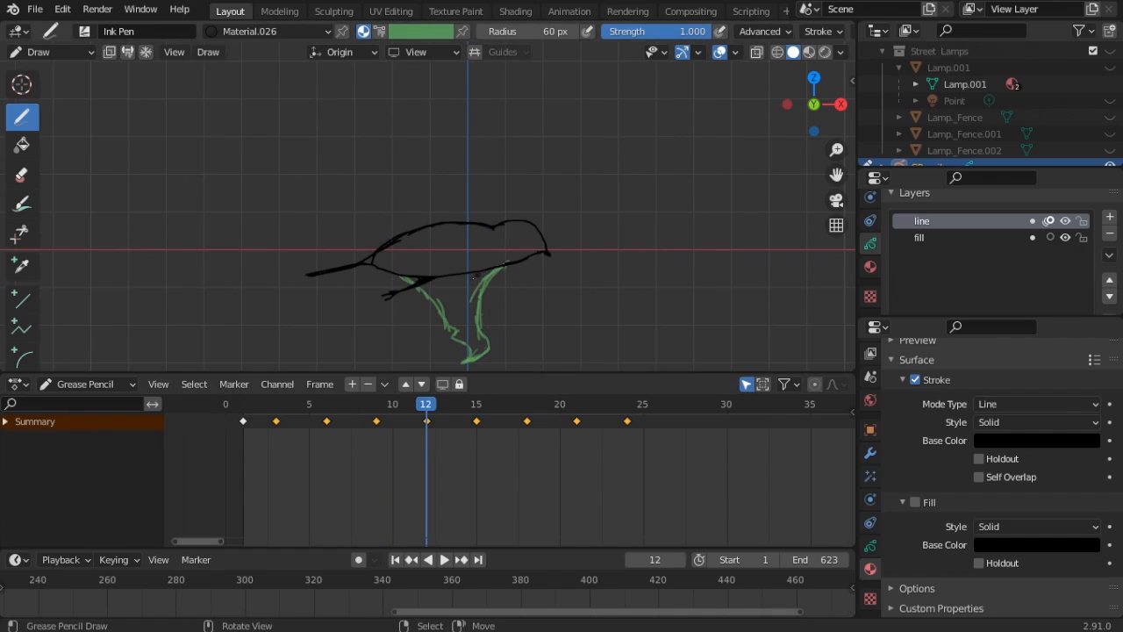
left_click_drag(503, 264, 480, 287)
left_click_drag(460, 328, 444, 361)
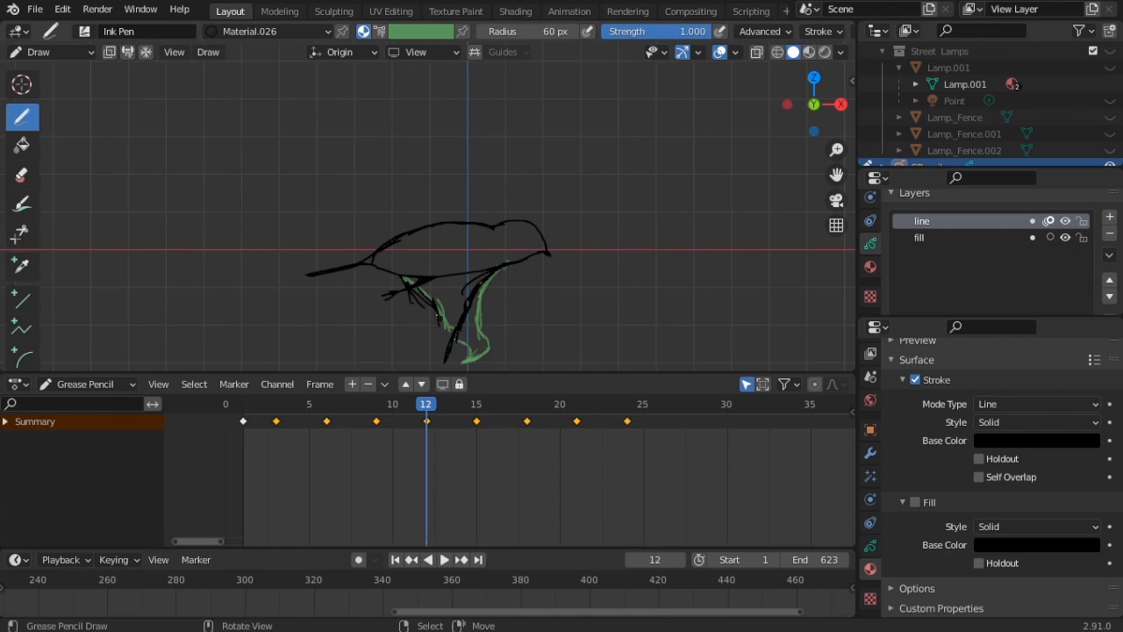
key("ctrl+z")
key("ctrl+z")
key("ctrl+z")
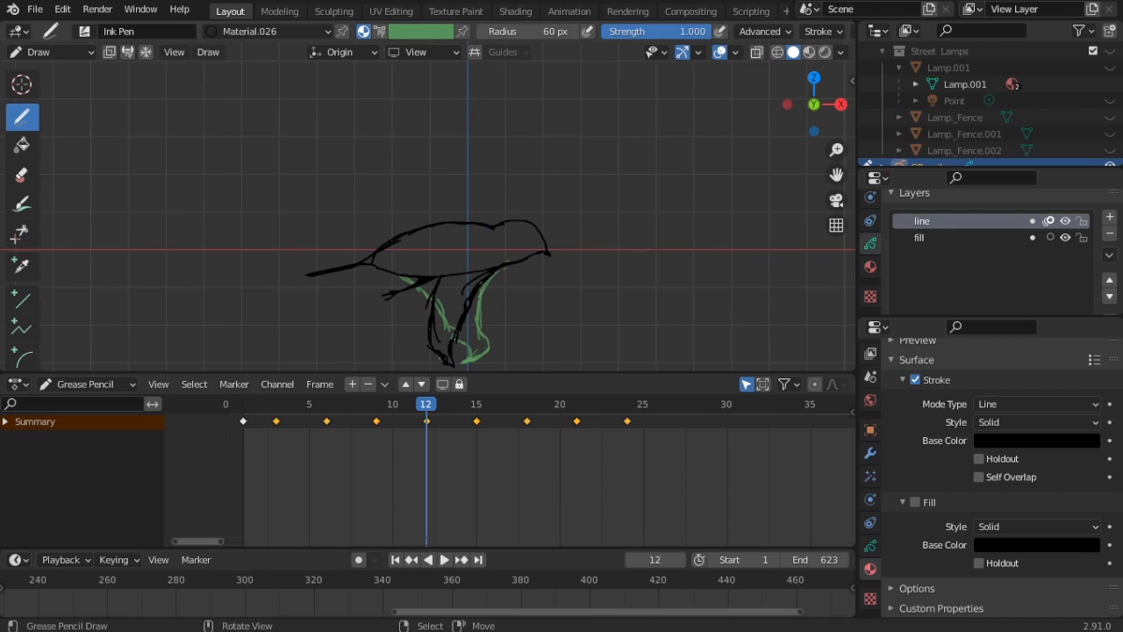
mouse_move(461, 272)
left_mouse_down("ctrl")
mouse_move(483, 274)
mouse_move(471, 302)
mouse_move(499, 293)
mouse_move(483, 279)
left_mouse_up("ctrl")
left_click_drag(514, 263, 474, 271)
left_click_drag(449, 279, 426, 272, "ctrl")
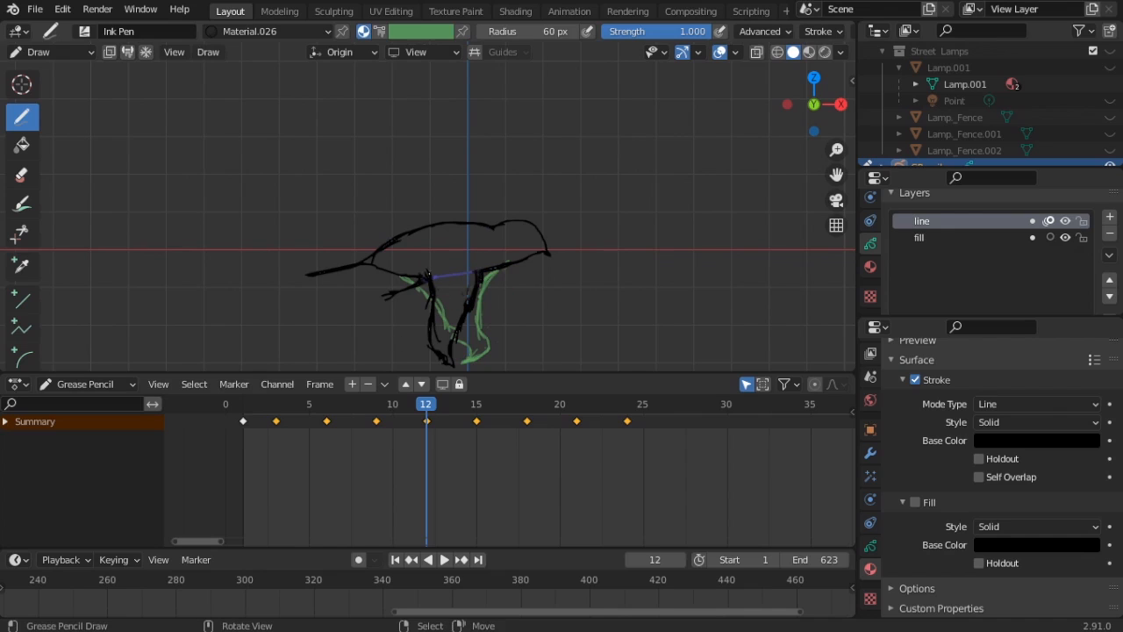
Step: Play back and scrub through the wing poses drawn so far, stopping on frame 15
key("space")
left_click(338, 406)
left_click_drag(333, 401, 475, 415)
key("space")
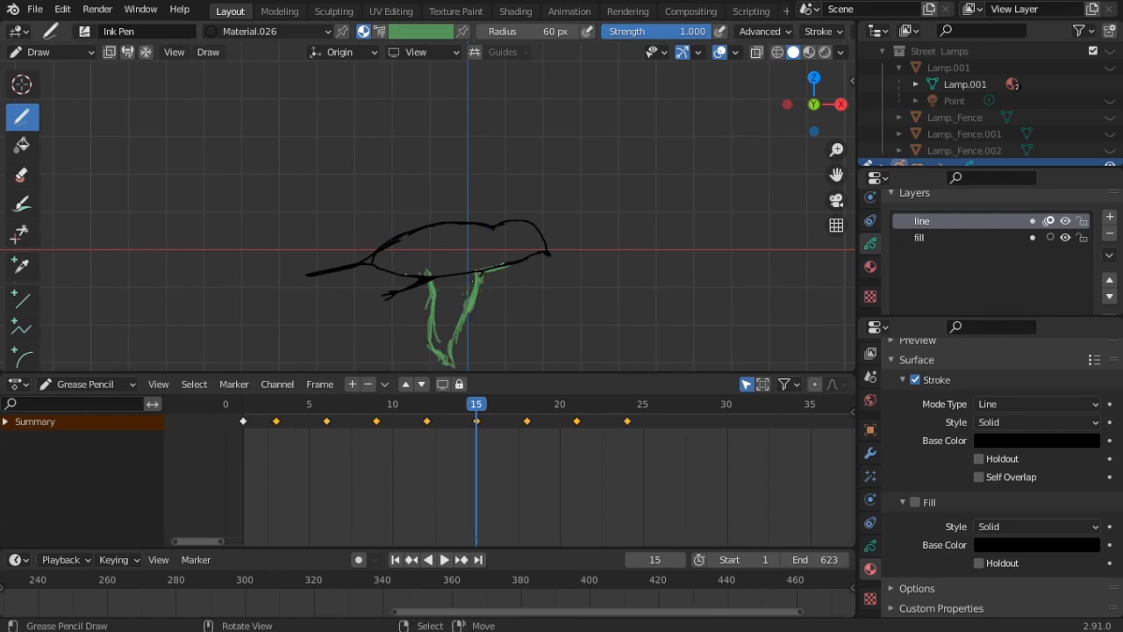
Step: Try to draw the wing folded along the belly on frame 15, erasing the belly line there
mouse_move(486, 271)
left_mouse_down()
mouse_move(376, 277)
mouse_move(428, 288)
left_mouse_up()
mouse_move(435, 277)
left_mouse_down("ctrl")
mouse_move(405, 280)
mouse_move(444, 269)
mouse_move(463, 281)
mouse_move(417, 286)
left_mouse_up("ctrl")
key("ctrl+z")
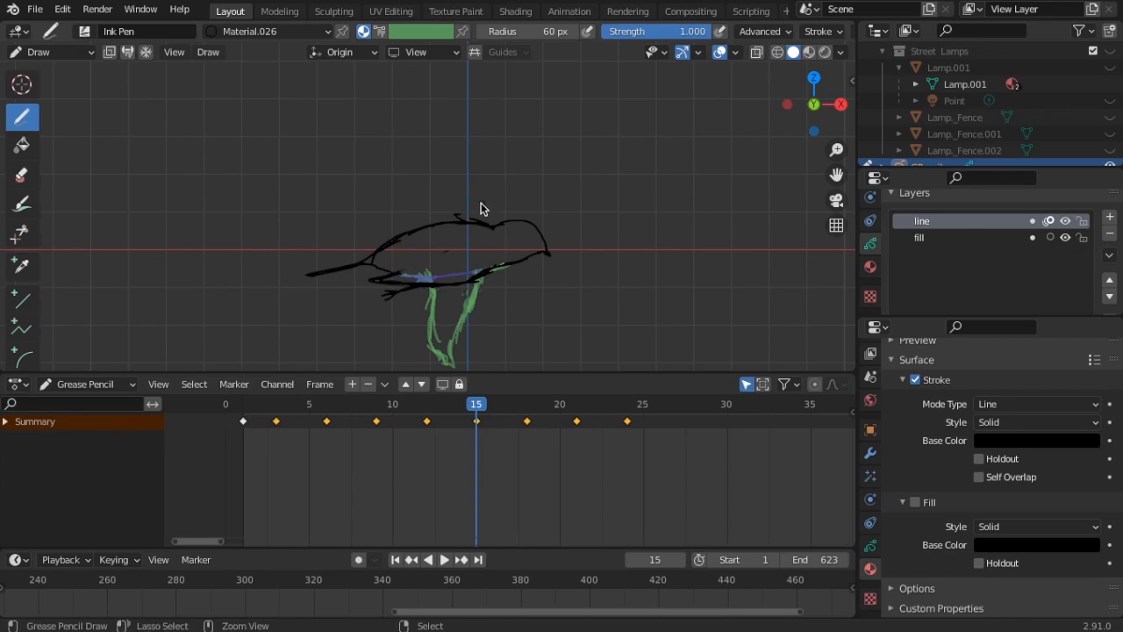
Step: Replace the folded wing on frame 15 with a jagged wing raised above the back, erasing the back line and redrawing the belly
mouse_move(466, 207)
left_mouse_down()
mouse_move(470, 142)
mouse_move(402, 167)
mouse_move(429, 234)
left_mouse_up()
left_click_drag(386, 276, 383, 265, "ctrl")
mouse_move(366, 252)
left_mouse_down()
mouse_move(393, 240)
mouse_move(365, 259)
left_mouse_up()
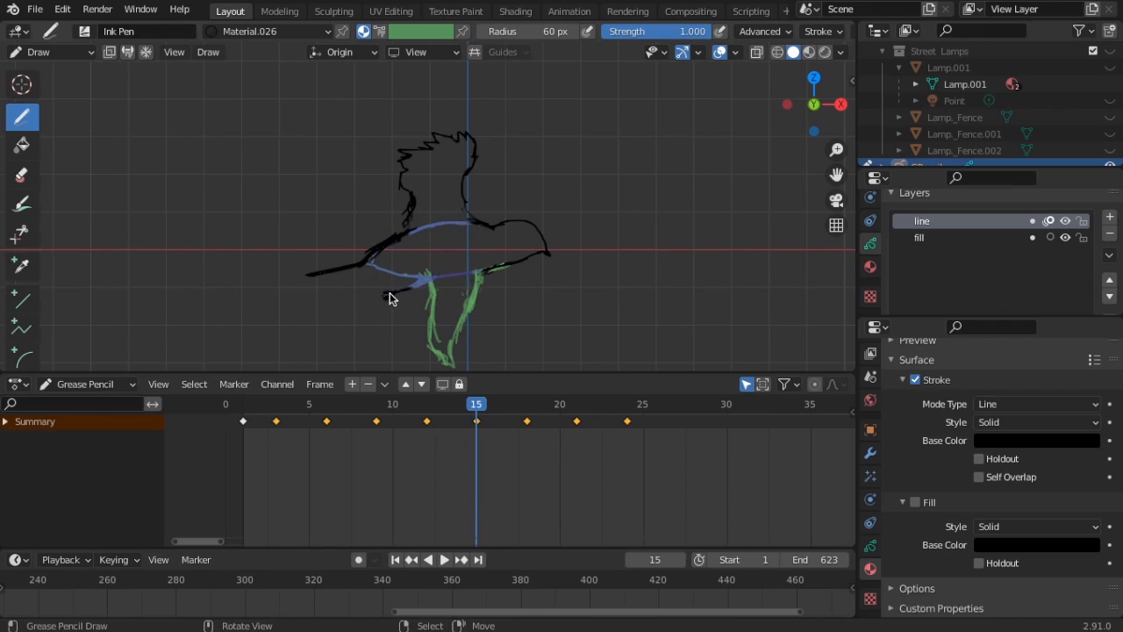
left_click_drag(410, 291, 537, 257)
Step: Draw the wing raised to its highest on frame 18 and slightly lower on frame 21, erasing the back line beneath each
mouse_move(466, 400)
left_mouse_down()
mouse_move(332, 402)
mouse_move(526, 403)
left_mouse_up()
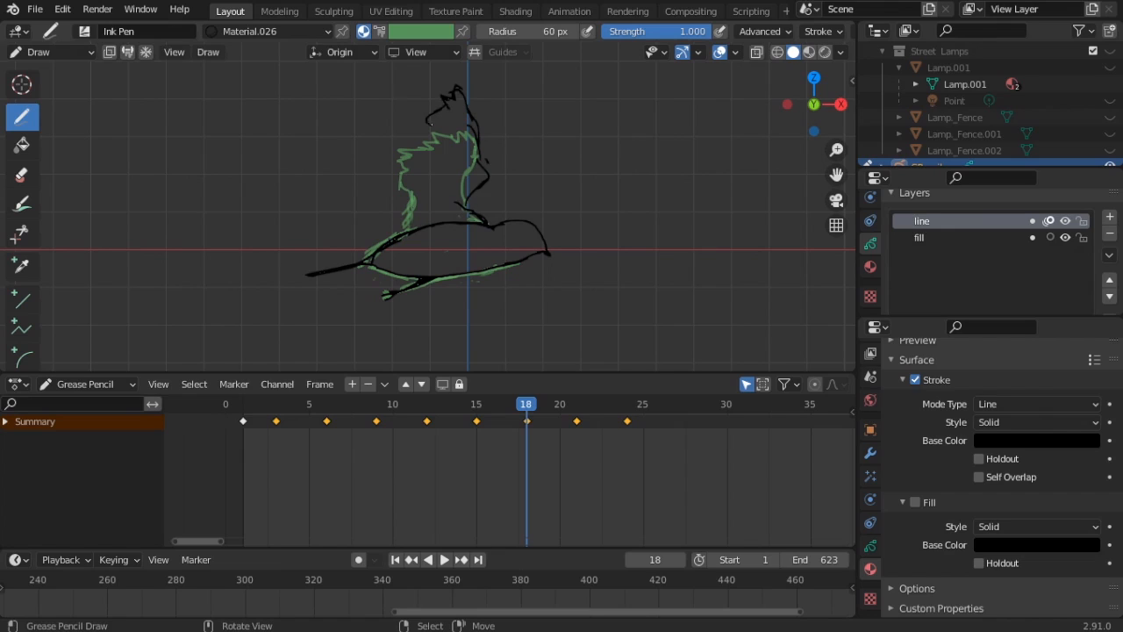
left_click_drag(479, 221, 401, 235)
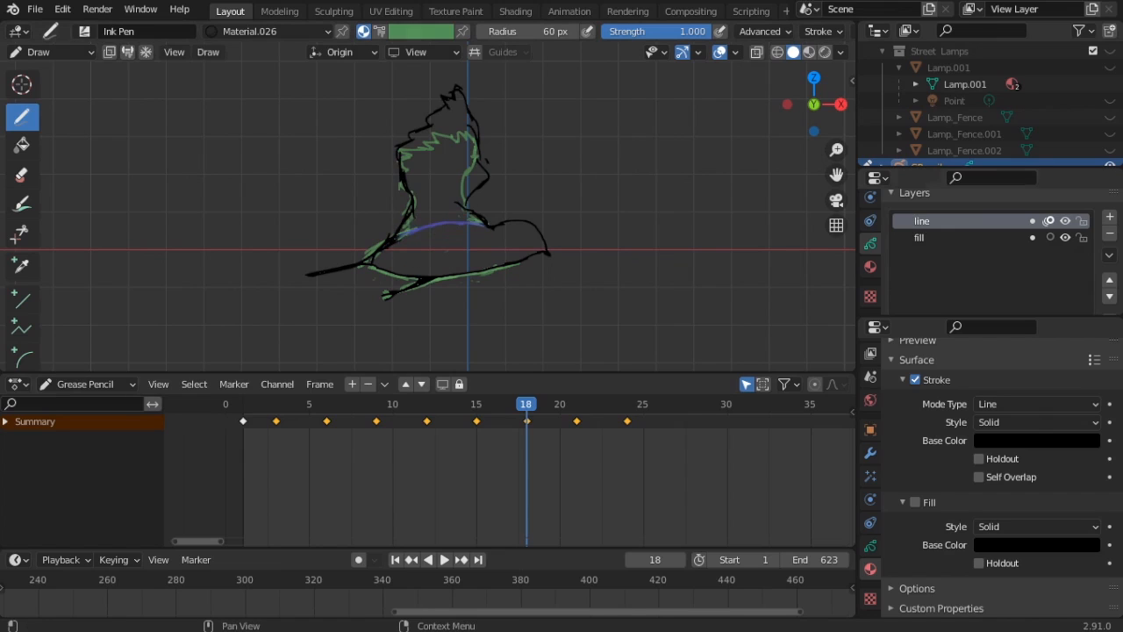
left_click_drag(537, 404, 577, 405)
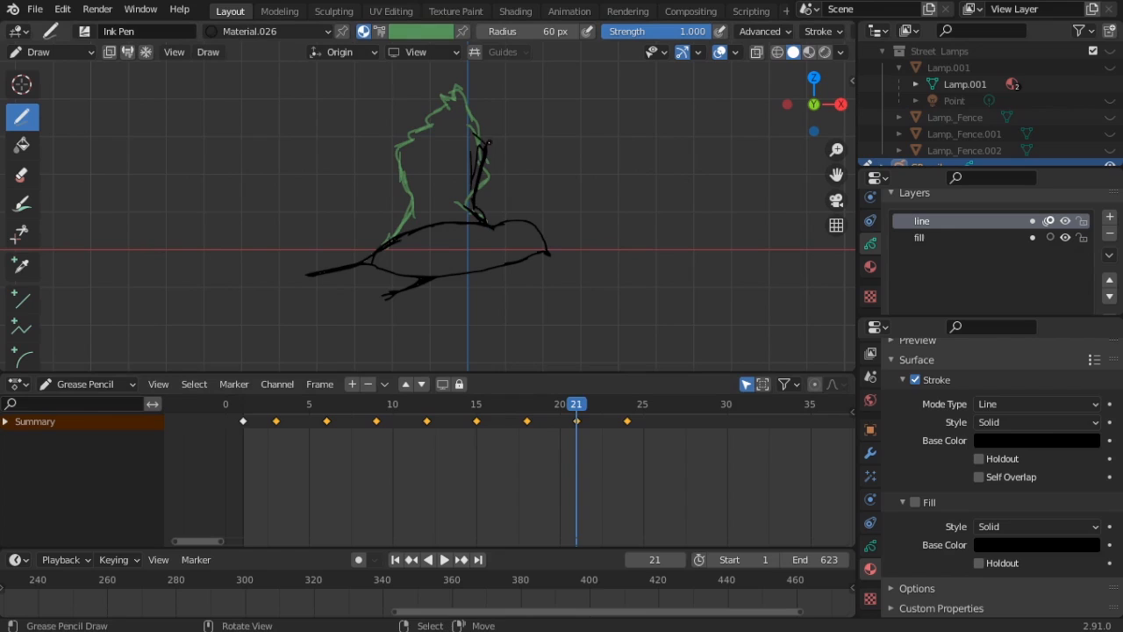
mouse_move(408, 213)
left_mouse_down()
mouse_move(386, 244)
mouse_move(444, 231)
mouse_move(473, 238)
mouse_move(392, 240)
left_mouse_up()
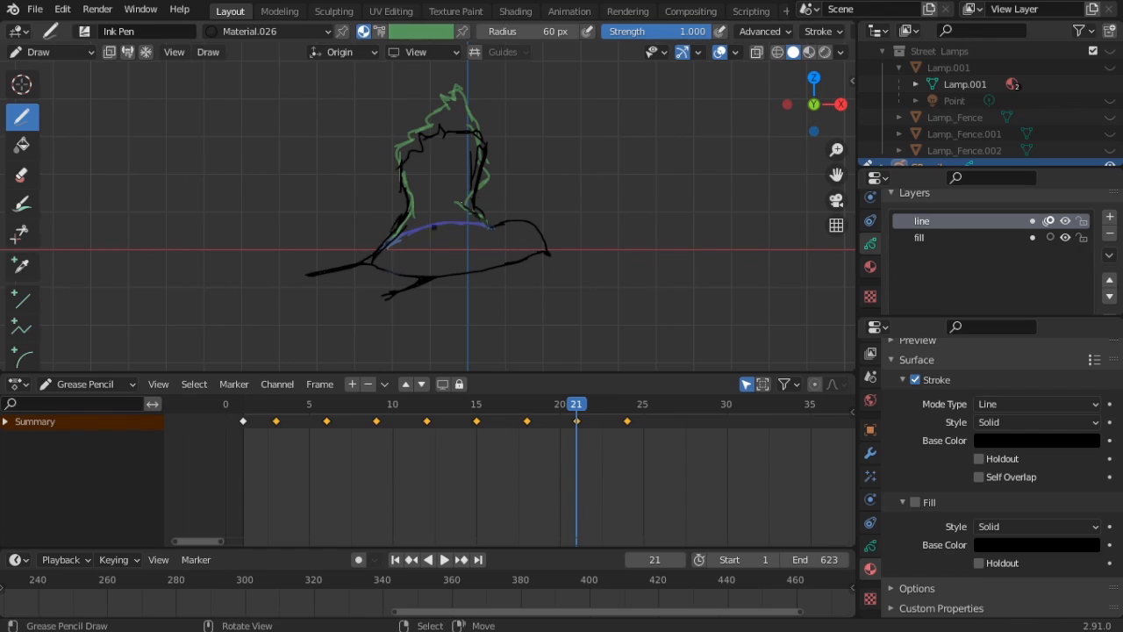
Step: Draw the wing folded along the belly on frame 24
left_click_drag(610, 406, 625, 411)
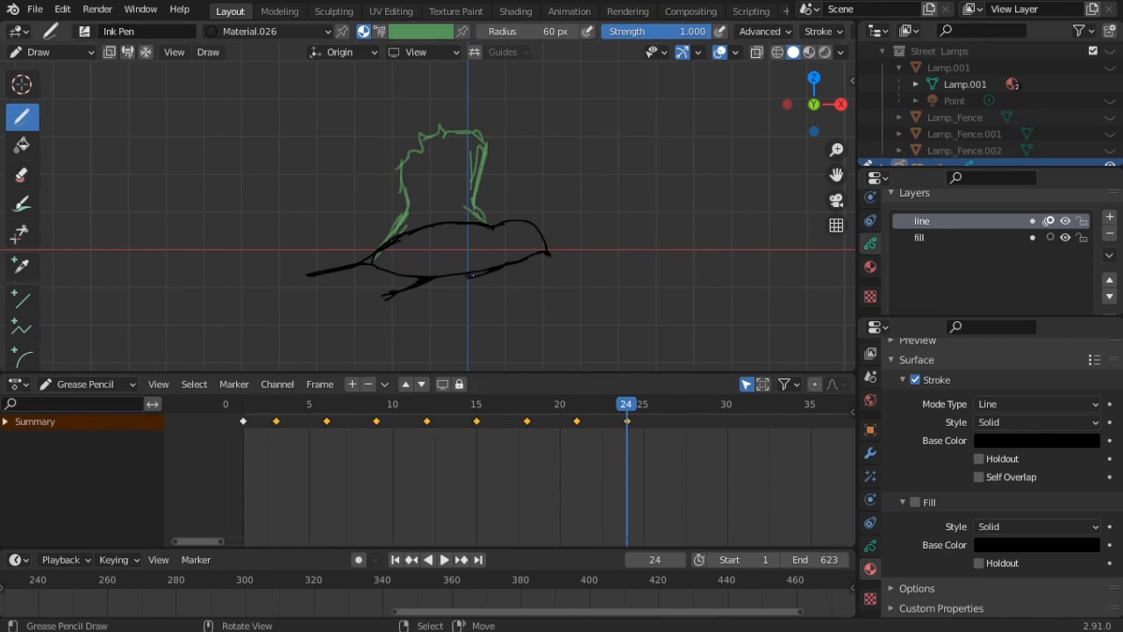
left_click_drag(391, 283, 491, 272)
left_click_drag(425, 281, 468, 280)
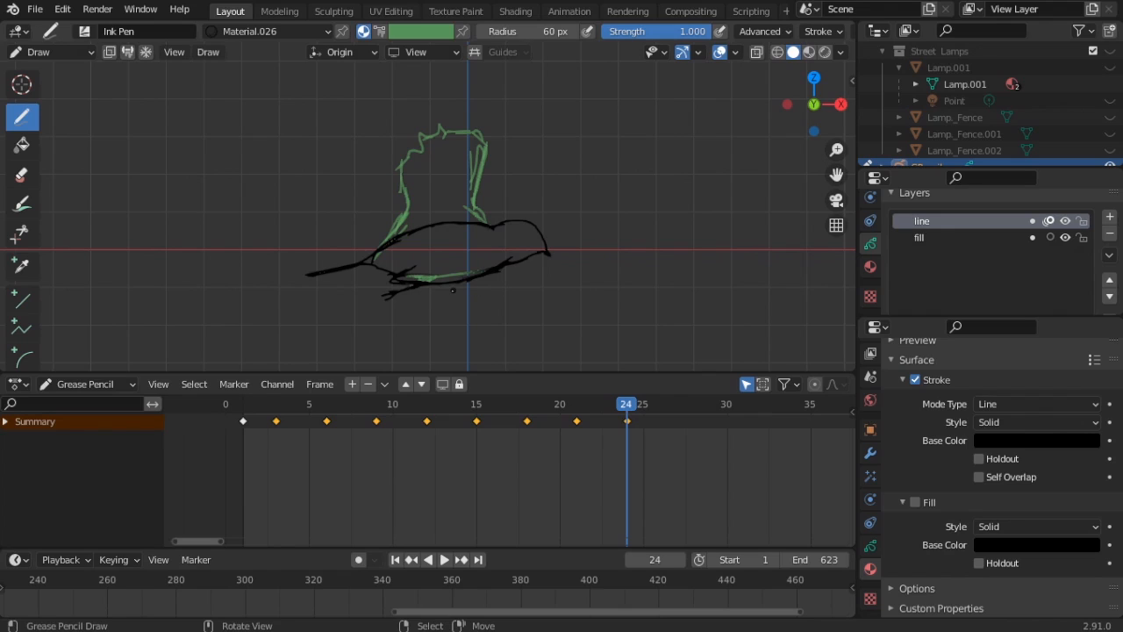
Step: Set the animation's end frame to 26
mouse_move(618, 435)
left_mouse_down()
mouse_move(480, 431)
mouse_move(321, 451)
mouse_move(279, 475)
mouse_move(320, 450)
mouse_move(321, 418)
mouse_move(626, 409)
mouse_move(579, 418)
mouse_move(627, 428)
left_mouse_up()
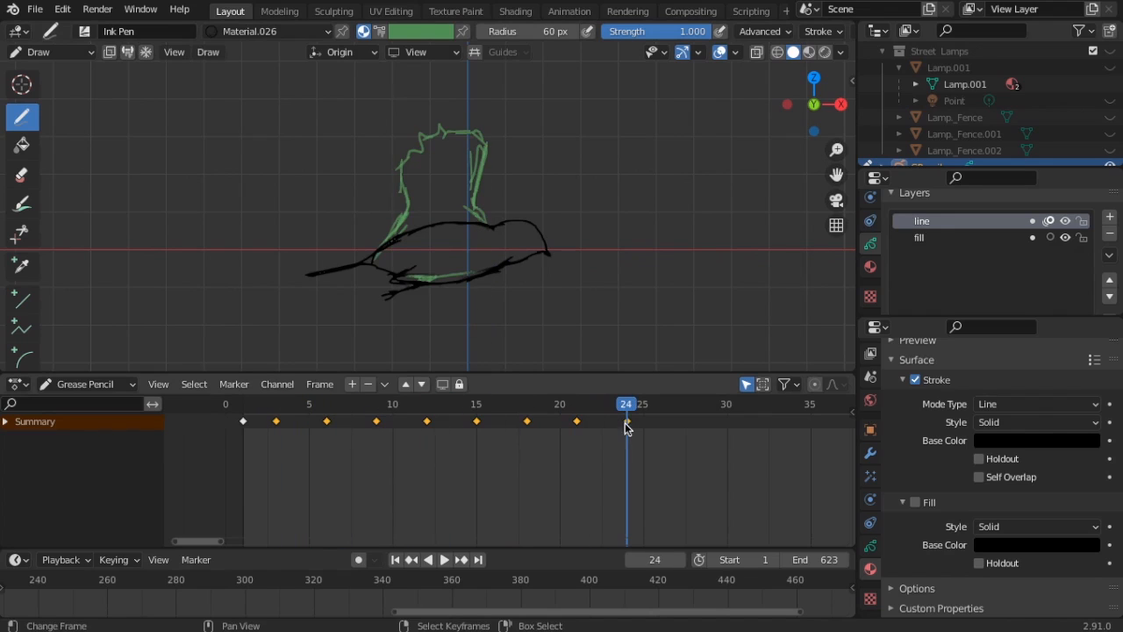
left_click_drag(823, 558, 878, 557)
left_click(825, 553)
type("25")
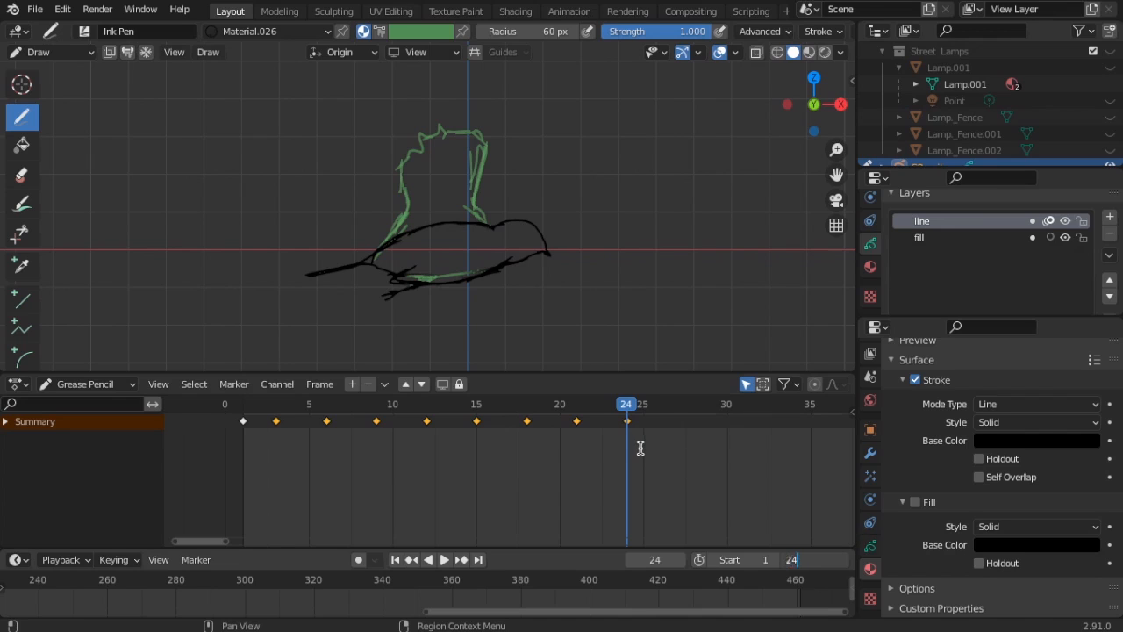
key("Return")
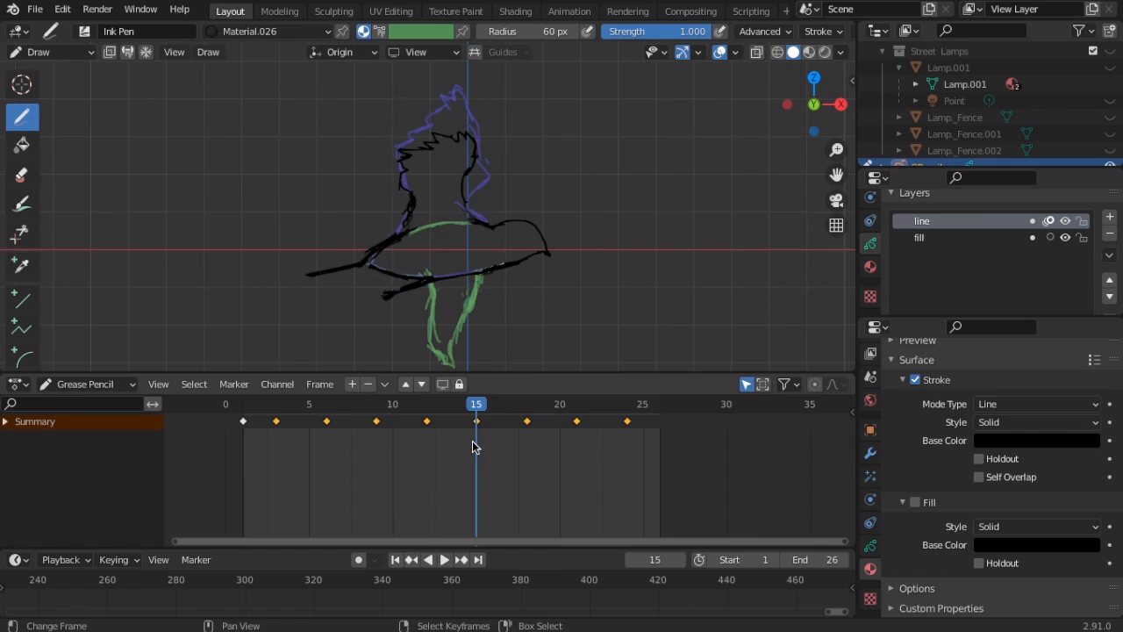
Step: Duplicate the folded-wing keyframe from frame 3 and place the copy on frame 24
mouse_move(519, 420)
left_mouse_down()
mouse_move(316, 466)
mouse_move(387, 444)
mouse_move(324, 444)
mouse_move(279, 465)
left_mouse_up()
left_click(297, 435)
key("shift+d")
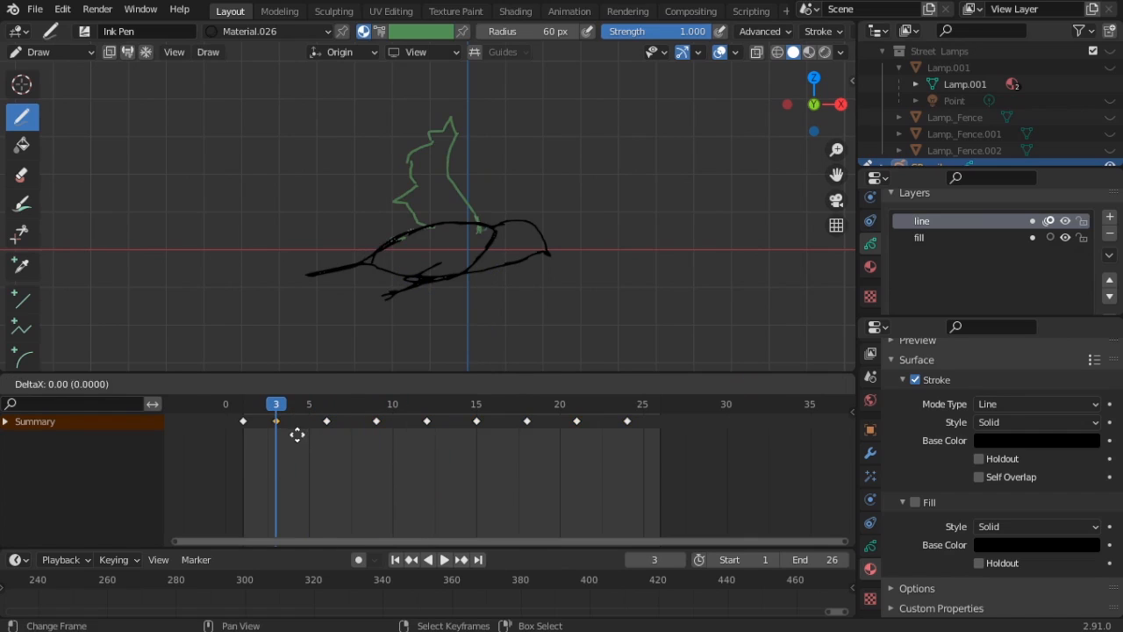
left_click(412, 404)
mouse_move(323, 404)
left_mouse_down()
mouse_move(293, 404)
mouse_move(474, 401)
mouse_move(461, 396)
left_mouse_up()
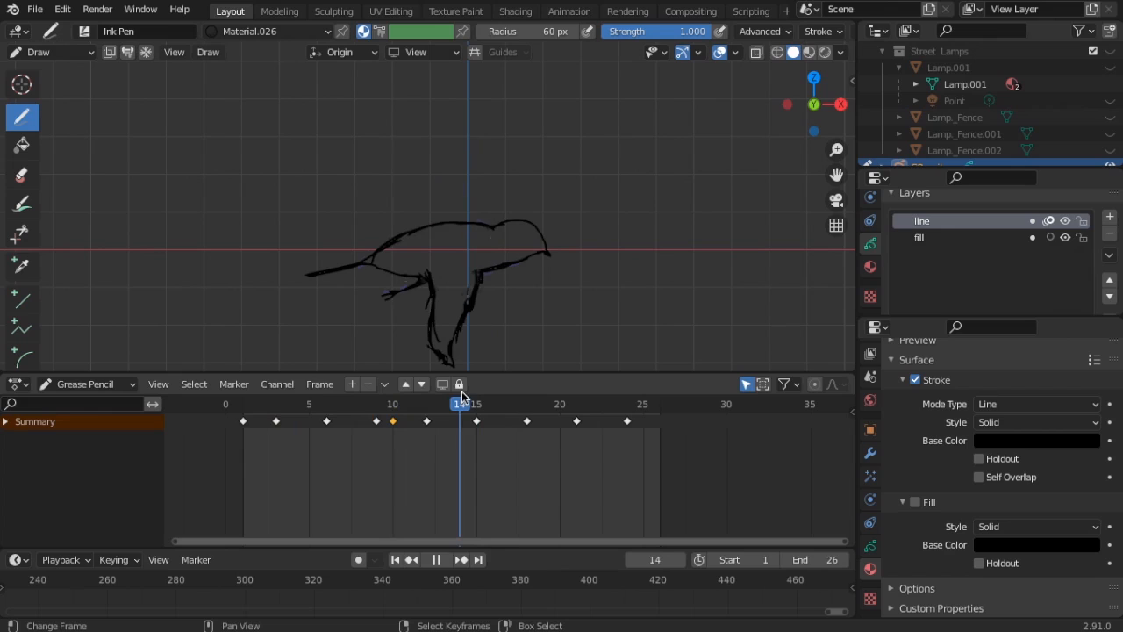
mouse_move(393, 421)
left_mouse_down()
mouse_move(464, 422)
mouse_move(451, 432)
mouse_move(514, 421)
mouse_move(474, 426)
mouse_move(563, 435)
mouse_move(529, 427)
mouse_move(712, 426)
mouse_move(627, 425)
left_mouse_up()
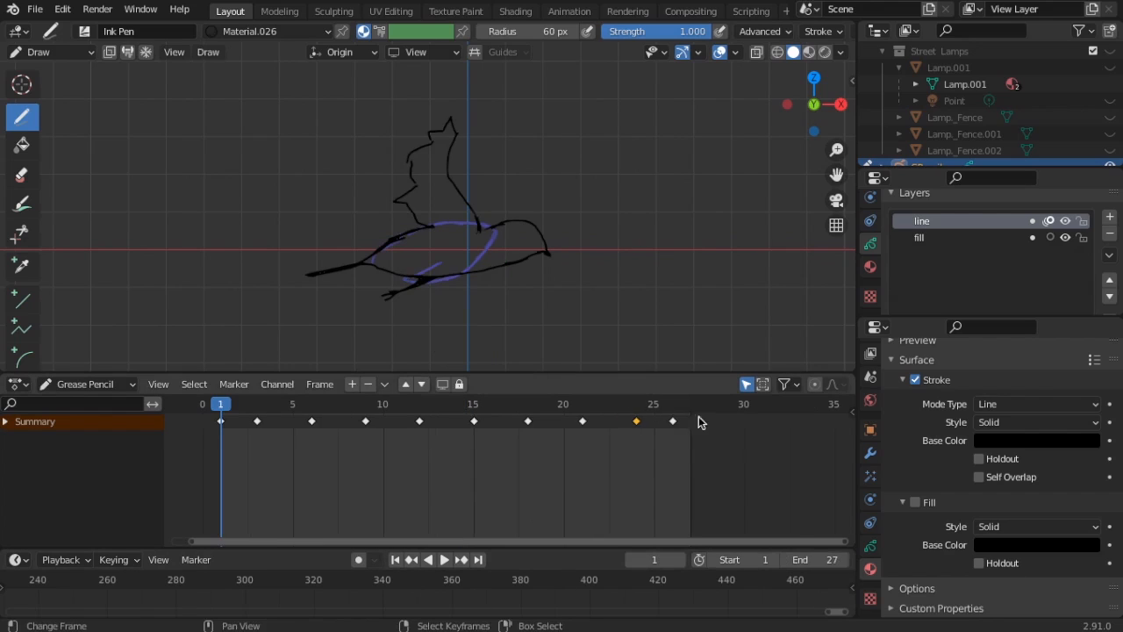
Step: Move the last keyframe to frame 27 and set the animation's end frame to 30
left_click_drag(672, 421, 691, 422)
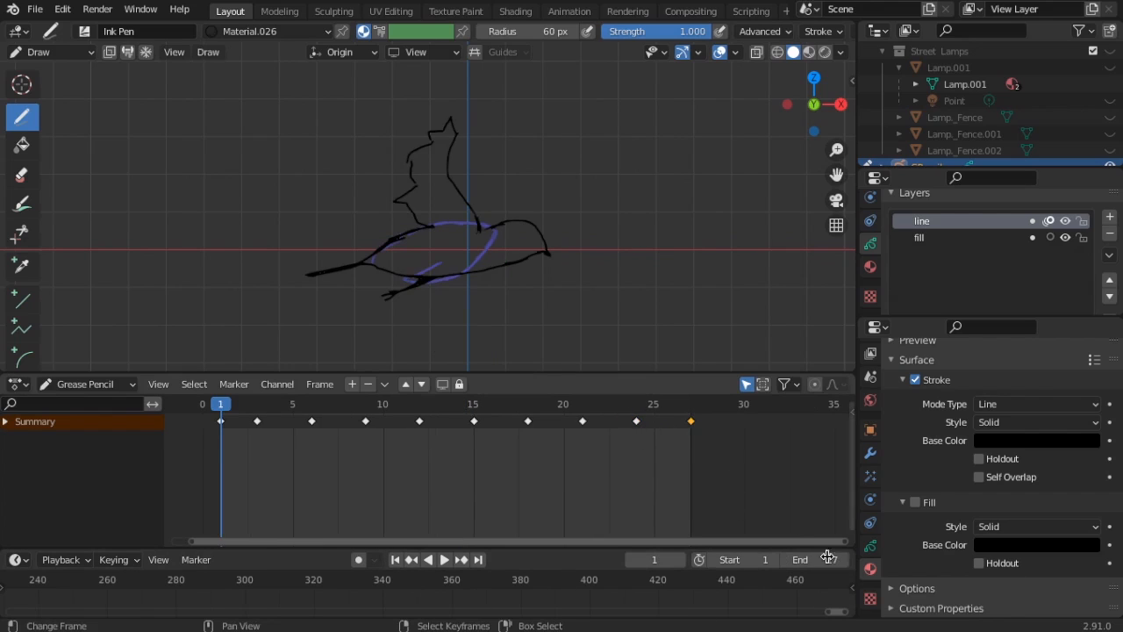
left_click(845, 559)
left_click(845, 559)
left_click(845, 560)
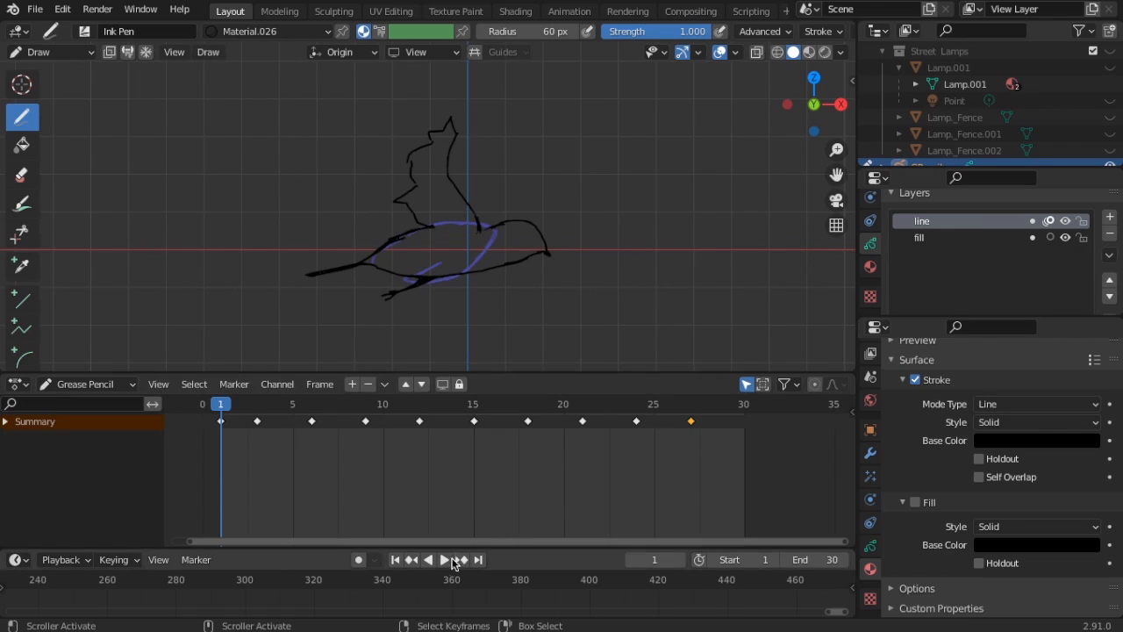
Step: Play the complete flight cycle and check the spacing of its keyframes
left_click(450, 562)
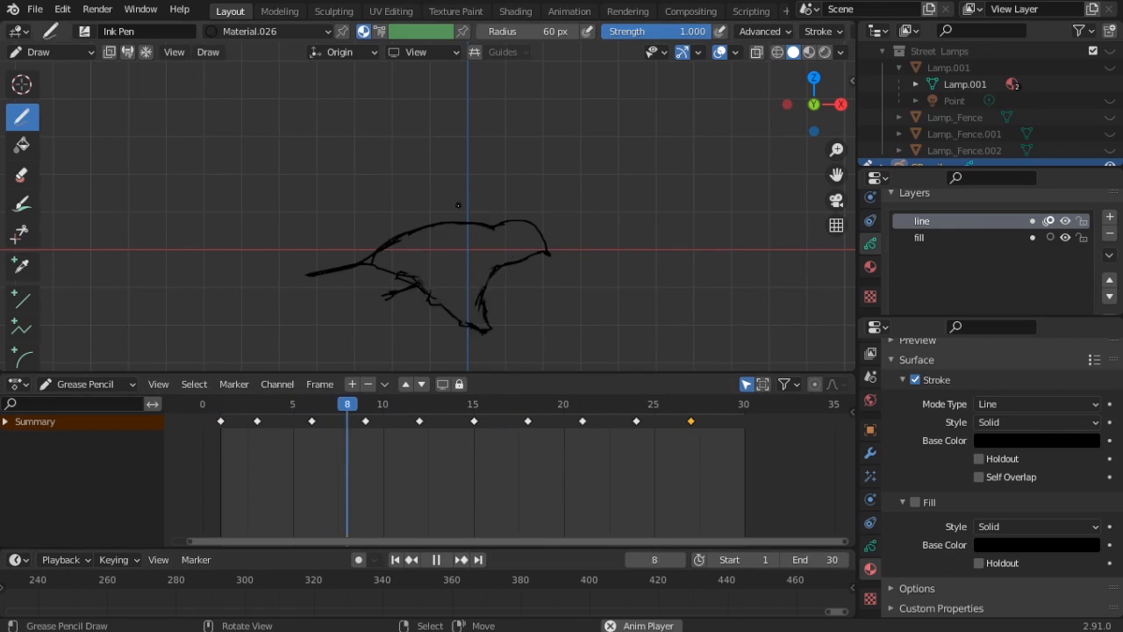
left_click(437, 560)
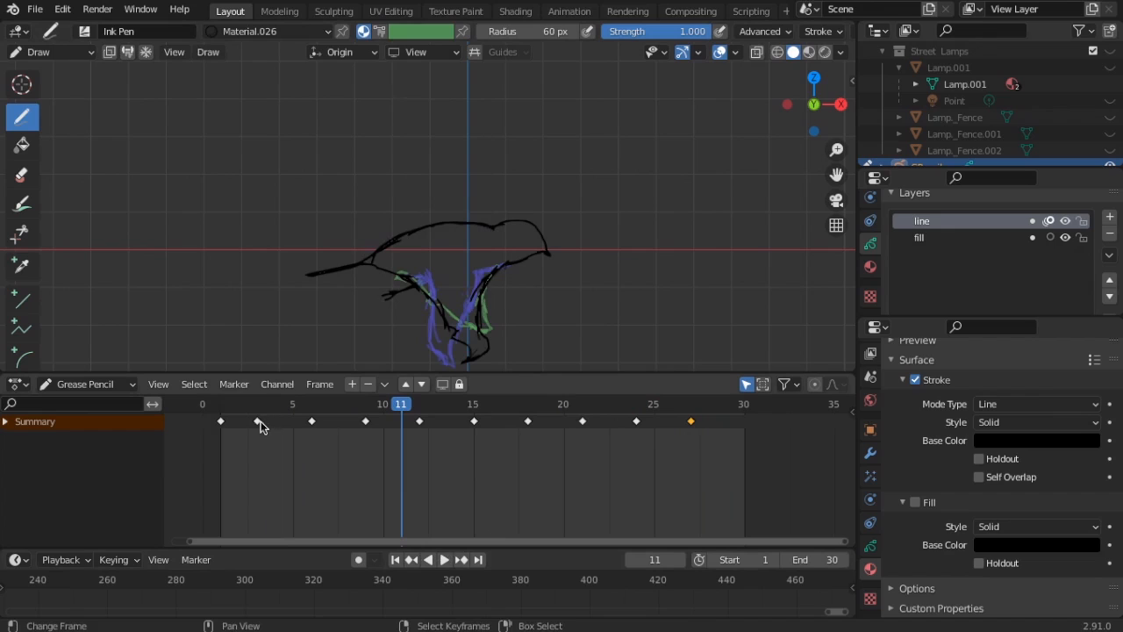
key("space")
mouse_move(523, 414)
left_mouse_down()
mouse_move(728, 415)
mouse_move(228, 439)
mouse_move(511, 420)
mouse_move(660, 438)
left_mouse_up()
left_click_drag(680, 437, 685, 437)
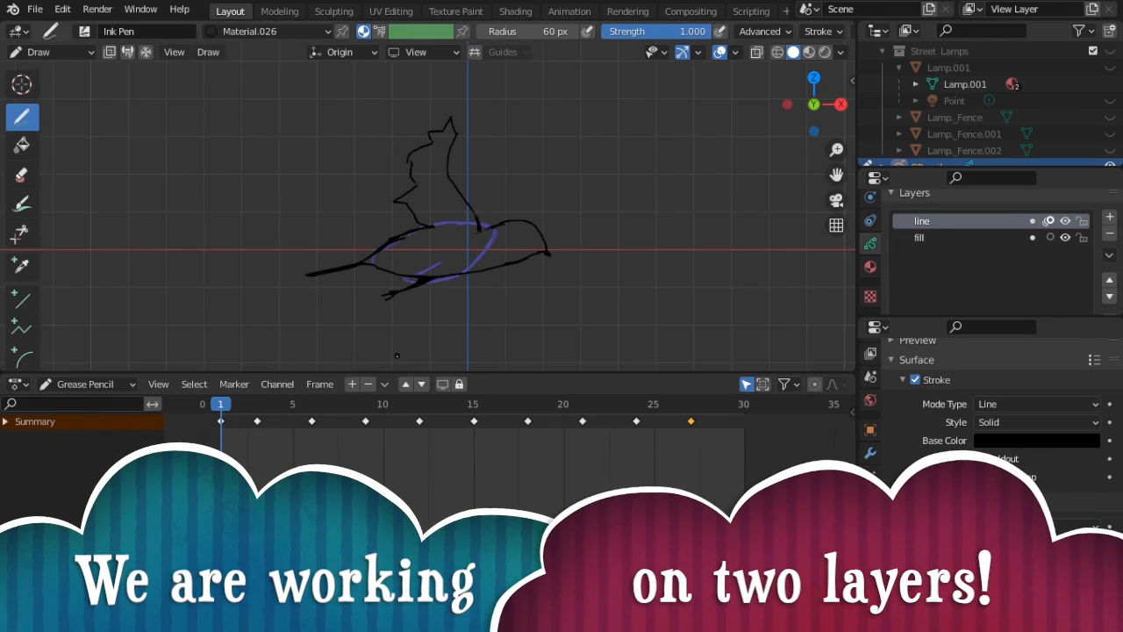
Step: Make the fill layer active and select Material.027, the fill-only material, for drawing
left_click(952, 238)
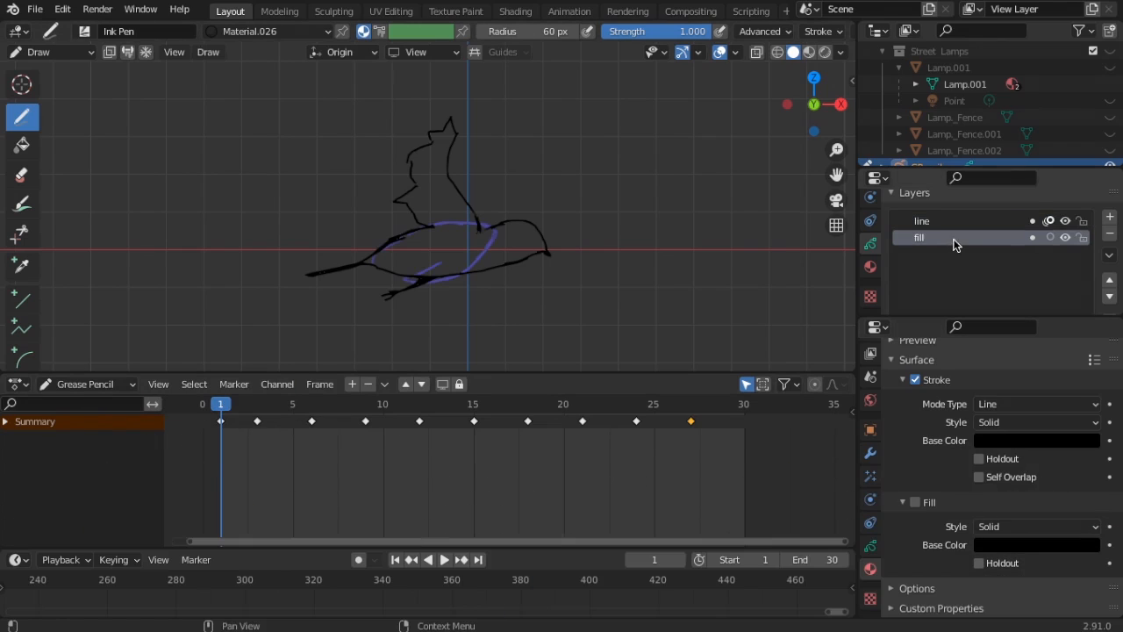
left_click(918, 503)
left_click(919, 502)
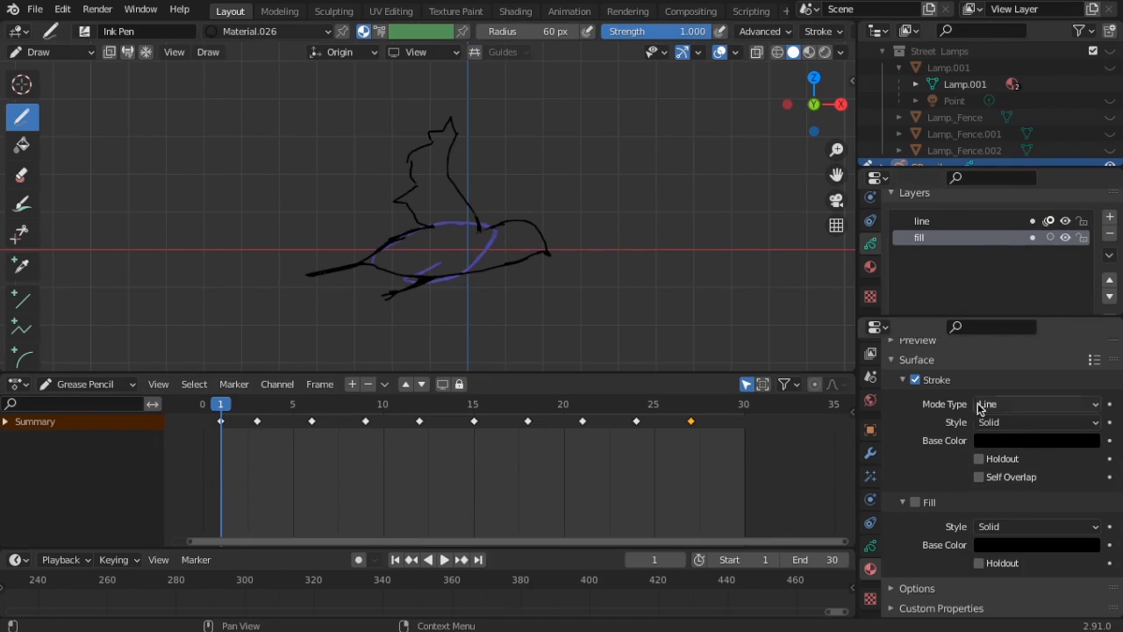
scroll(960, 441, "up", 6)
left_click(944, 405)
scroll(946, 417, "down", 5)
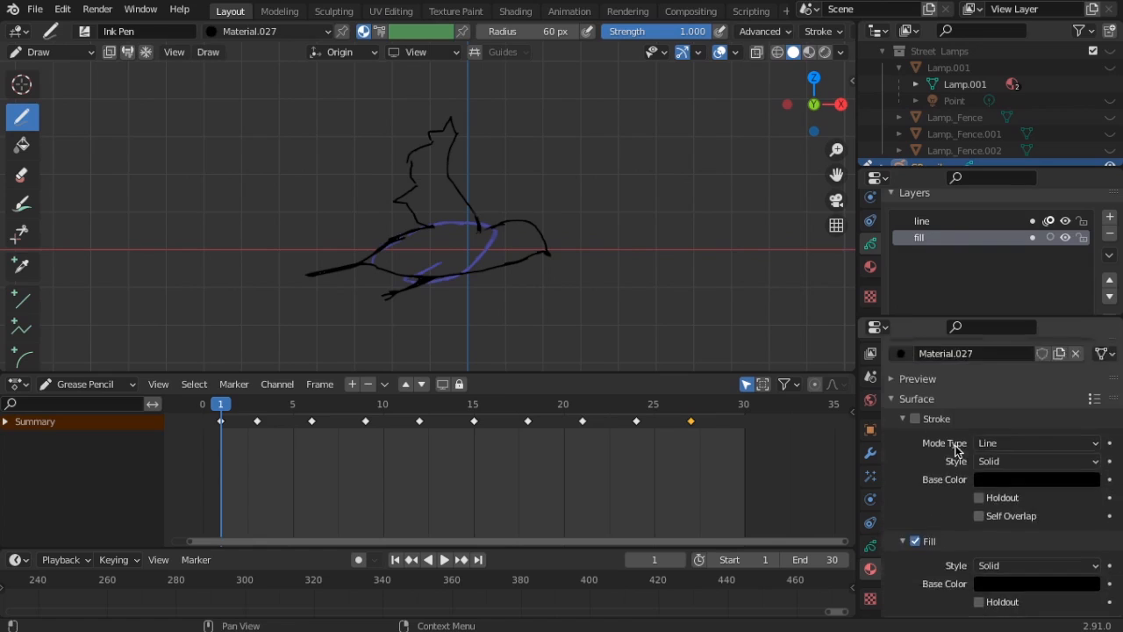
scroll(946, 416, "up", 5)
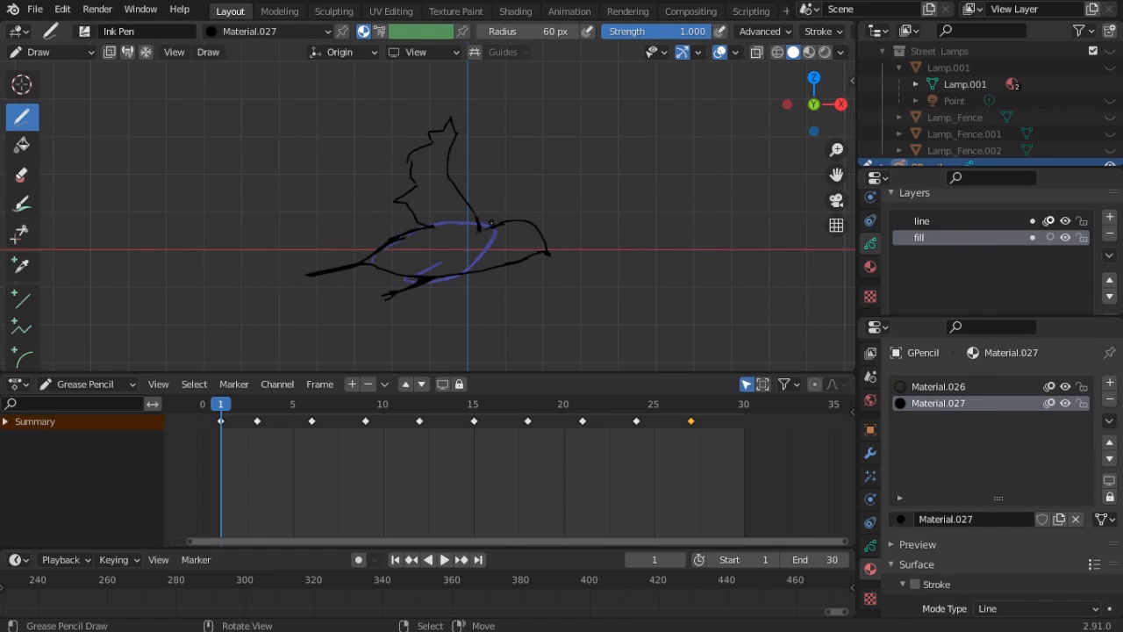
Step: Enlarge the drawing area and trace the bird's body, wing and tail on frame 1 to fill the silhouette in black
scroll(382, 209, "up", 4)
scroll(342, 205, "down", 1)
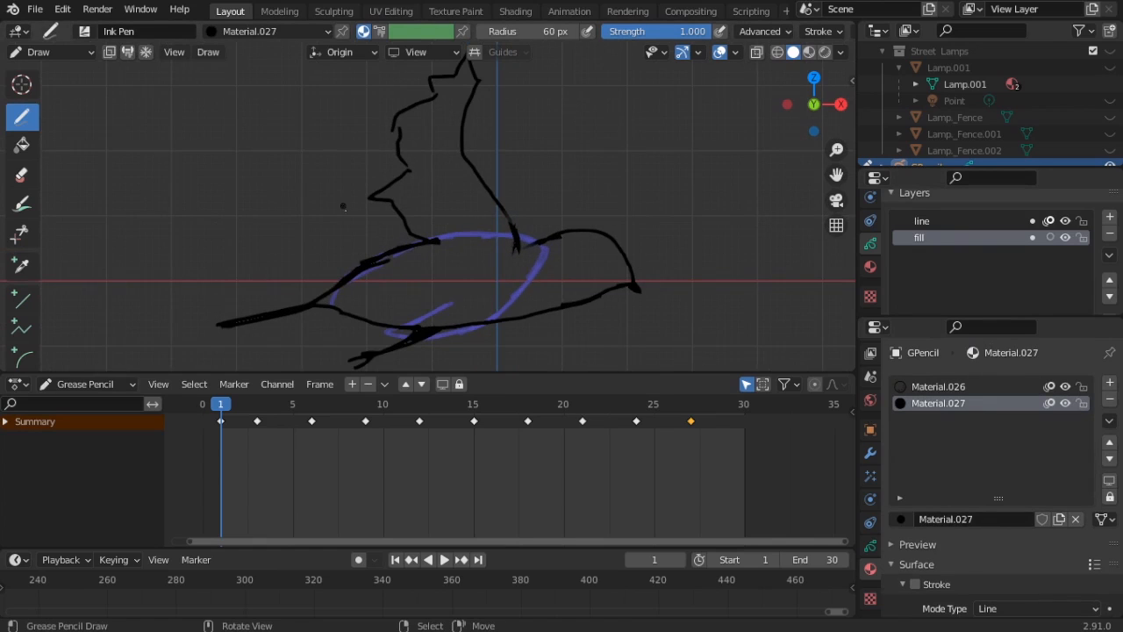
left_click_drag(566, 375, 602, 460)
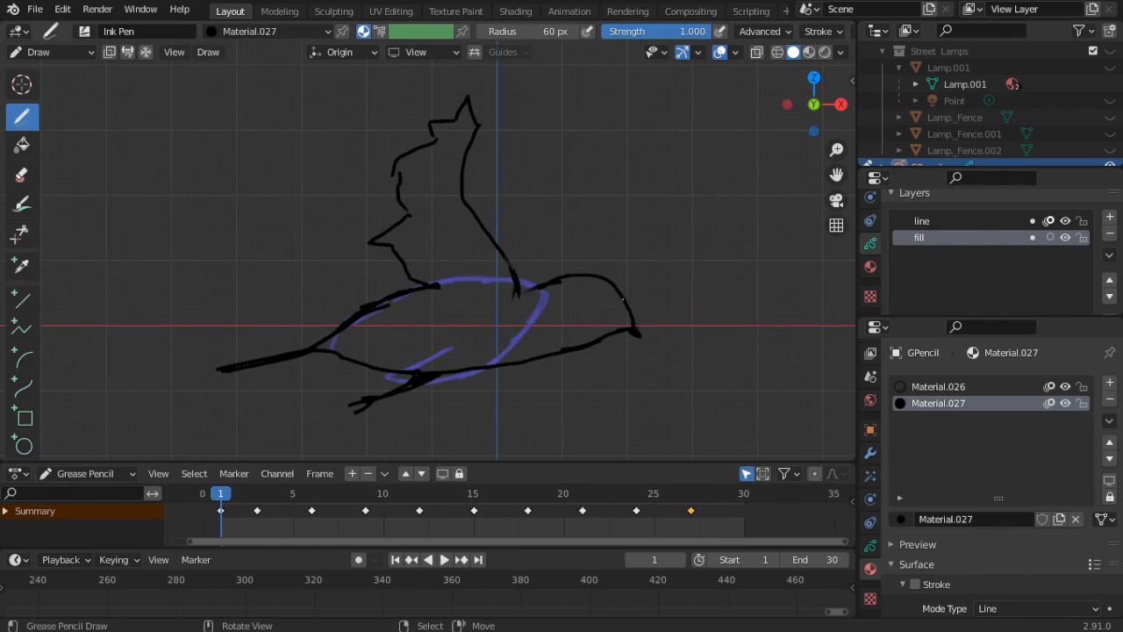
mouse_move(580, 273)
left_mouse_down()
mouse_move(628, 312)
mouse_move(516, 292)
mouse_move(466, 167)
mouse_move(478, 127)
mouse_move(470, 103)
mouse_move(432, 130)
mouse_move(402, 218)
mouse_move(380, 235)
mouse_move(426, 284)
mouse_move(335, 351)
left_mouse_up()
mouse_move(252, 361)
left_mouse_down()
mouse_move(225, 371)
mouse_move(312, 354)
mouse_move(425, 375)
left_mouse_up()
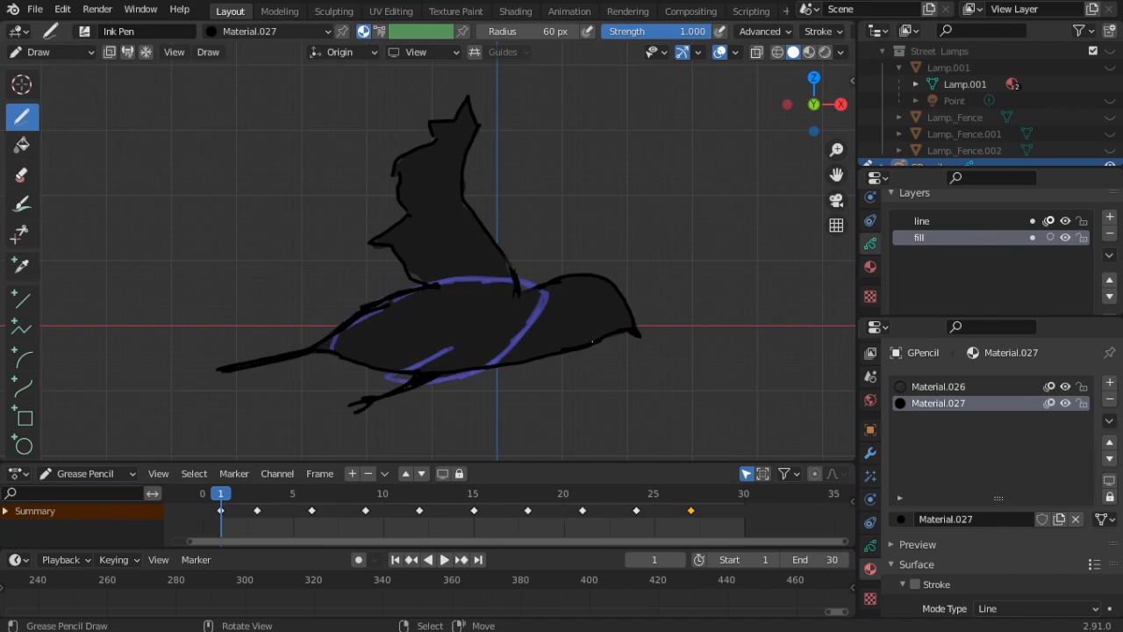
Step: Fill the remaining gap at the beak on frame 1 and turn off the onion skin overlay
left_click_drag(627, 329, 634, 332)
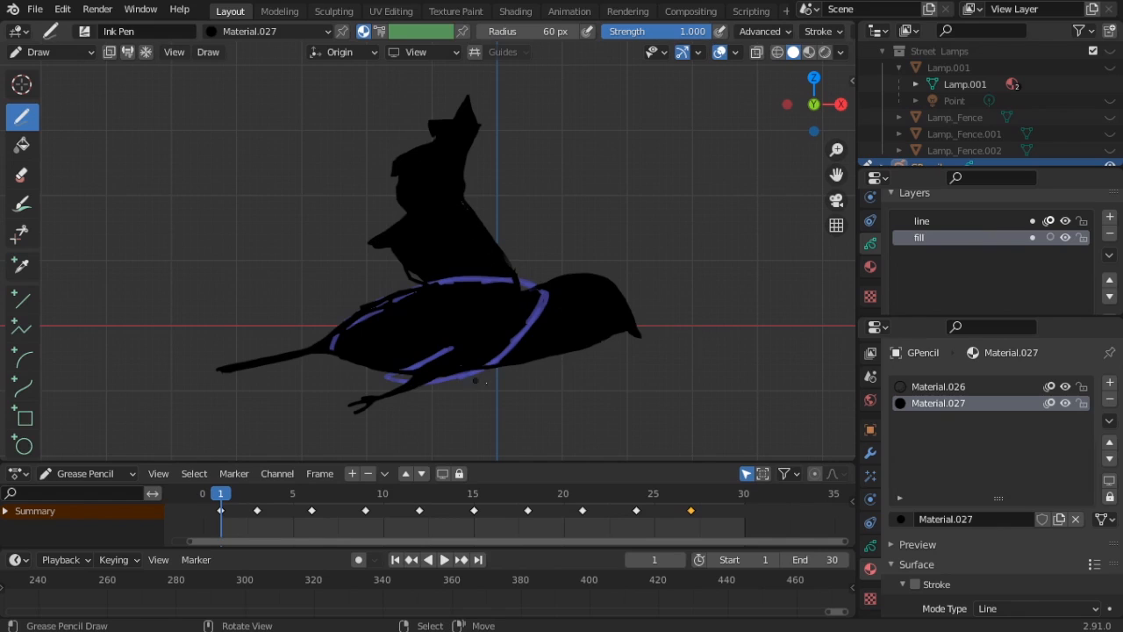
left_click(735, 52)
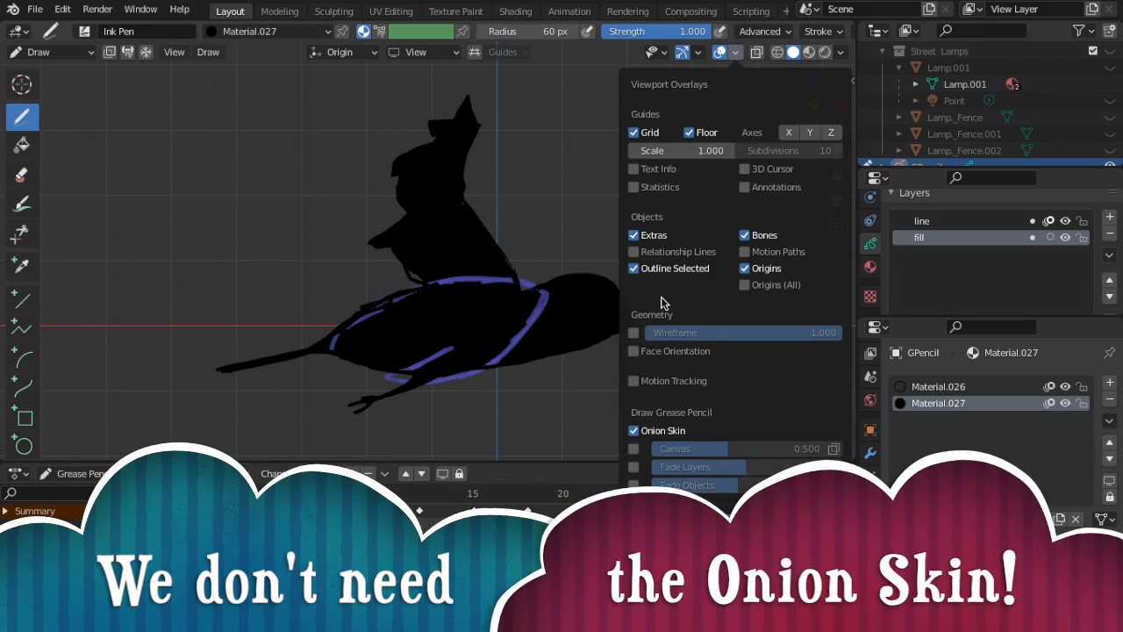
left_click(633, 431)
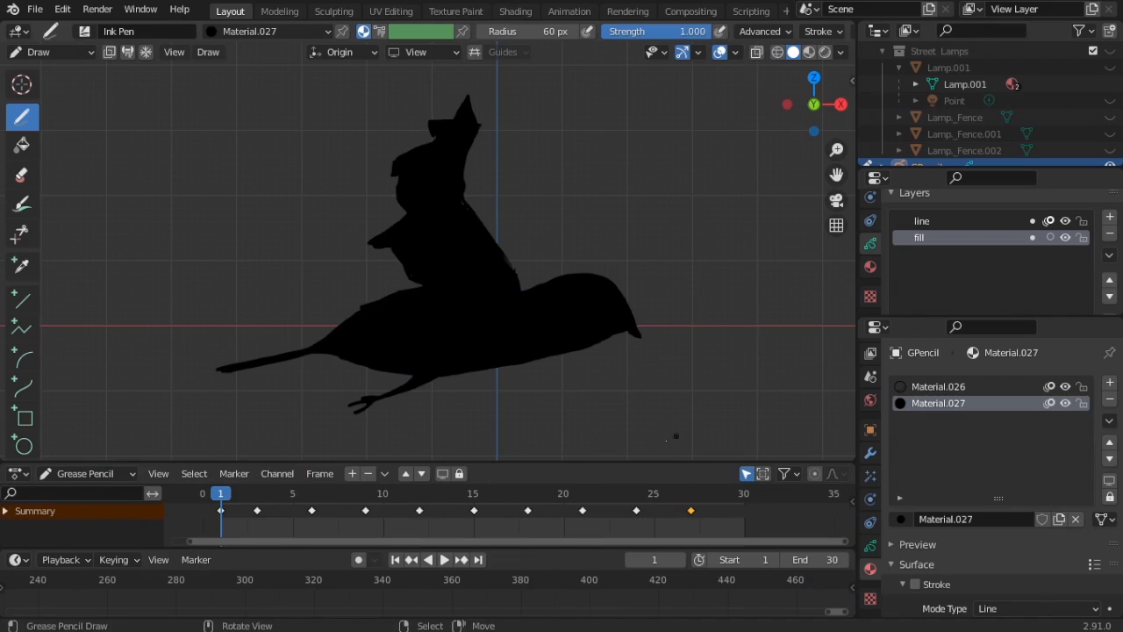
Step: Fill the bird silhouettes on frames 3 and 6 in black by tracing around the body and wing outlines
key("Right")
key("Right")
mouse_move(634, 325)
left_mouse_down()
mouse_move(579, 276)
mouse_move(437, 283)
mouse_move(334, 352)
mouse_move(430, 379)
left_mouse_up()
key("Right")
key("Right")
key("Right")
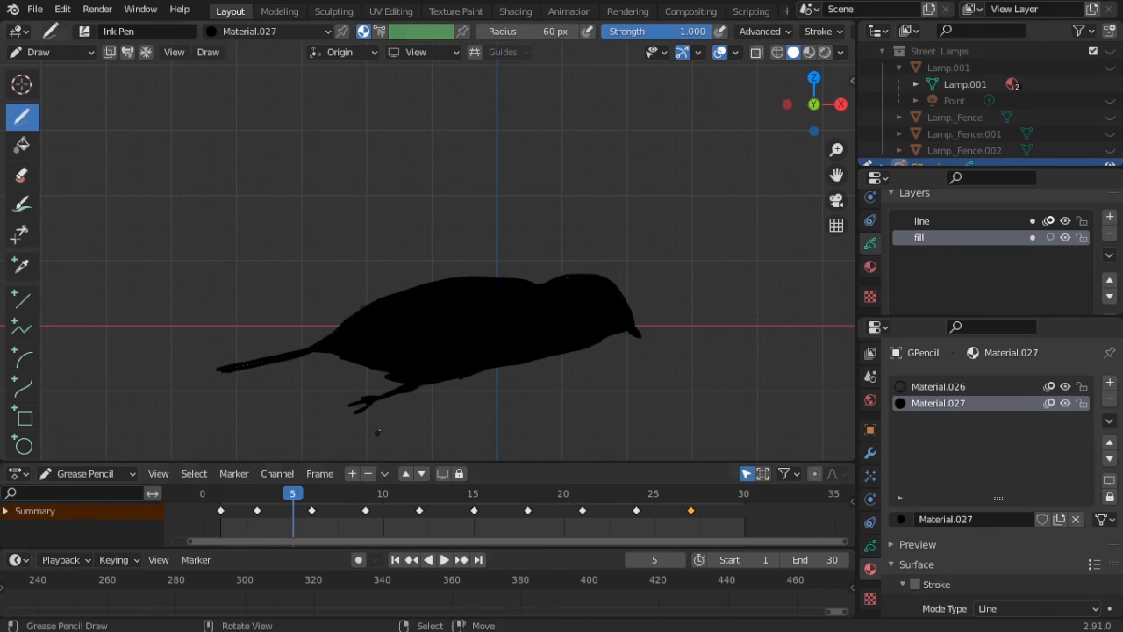
middle_click_drag(466, 263, 464, 161, "shift")
mouse_move(606, 178)
left_mouse_down()
mouse_move(456, 180)
mouse_move(325, 241)
mouse_move(395, 276)
mouse_move(492, 355)
mouse_move(527, 358)
mouse_move(584, 240)
left_mouse_up()
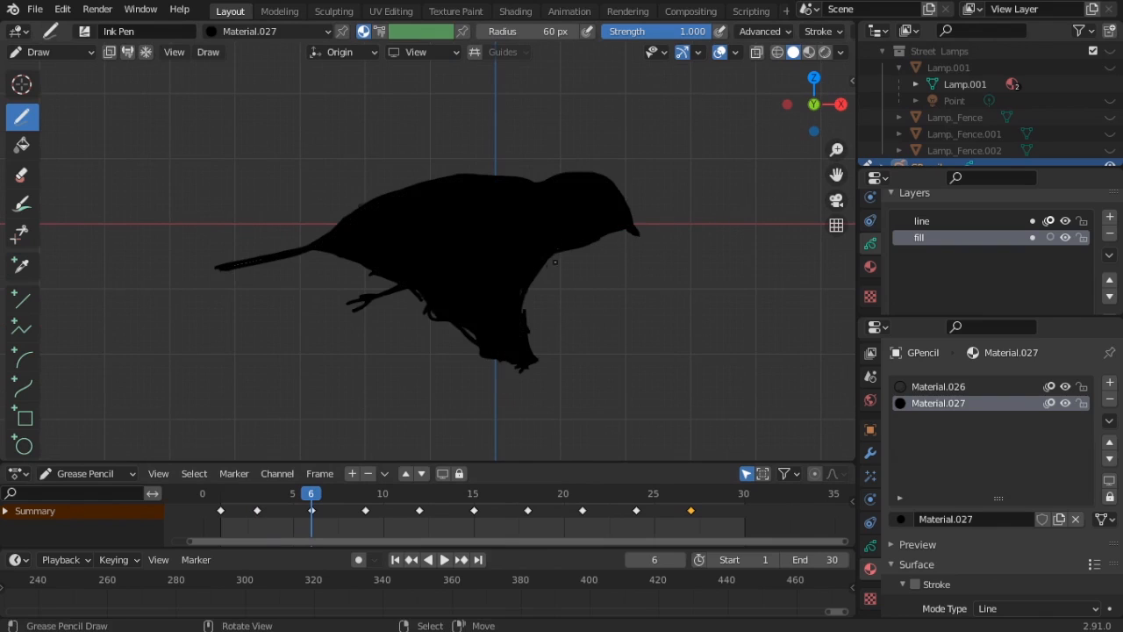
Step: Trace the lowered-wing poses on frames 9 and 12 to fill their silhouettes in black
key("Right")
key("Right")
key("Right")
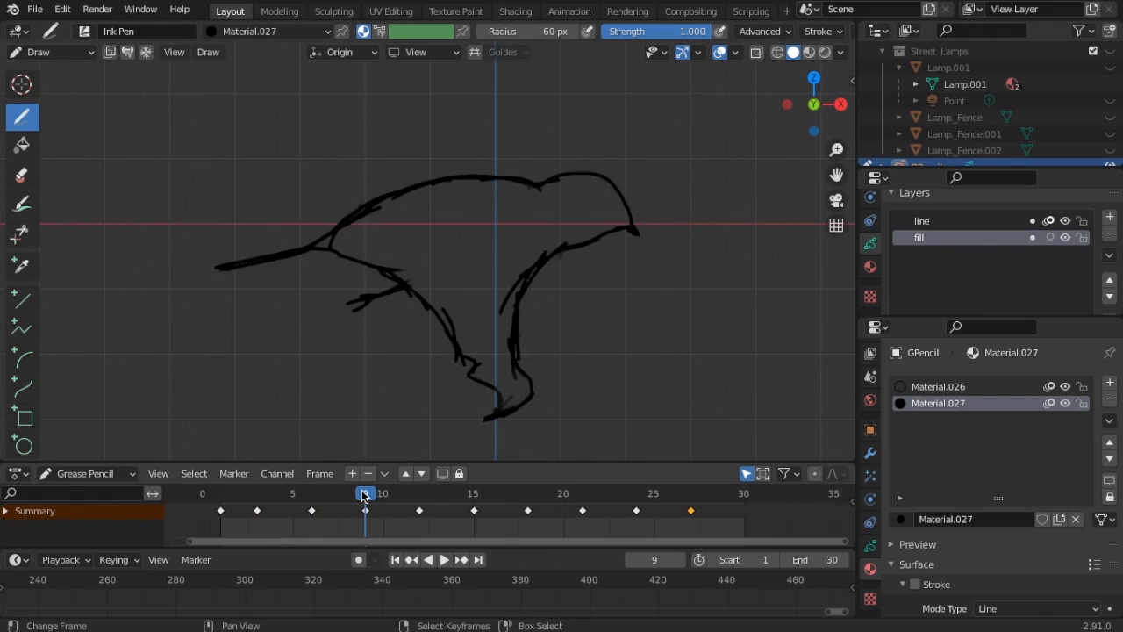
mouse_move(595, 177)
left_mouse_down()
mouse_move(457, 180)
mouse_move(332, 242)
mouse_move(430, 309)
mouse_move(472, 367)
mouse_move(525, 400)
mouse_move(537, 308)
mouse_move(614, 235)
left_mouse_up()
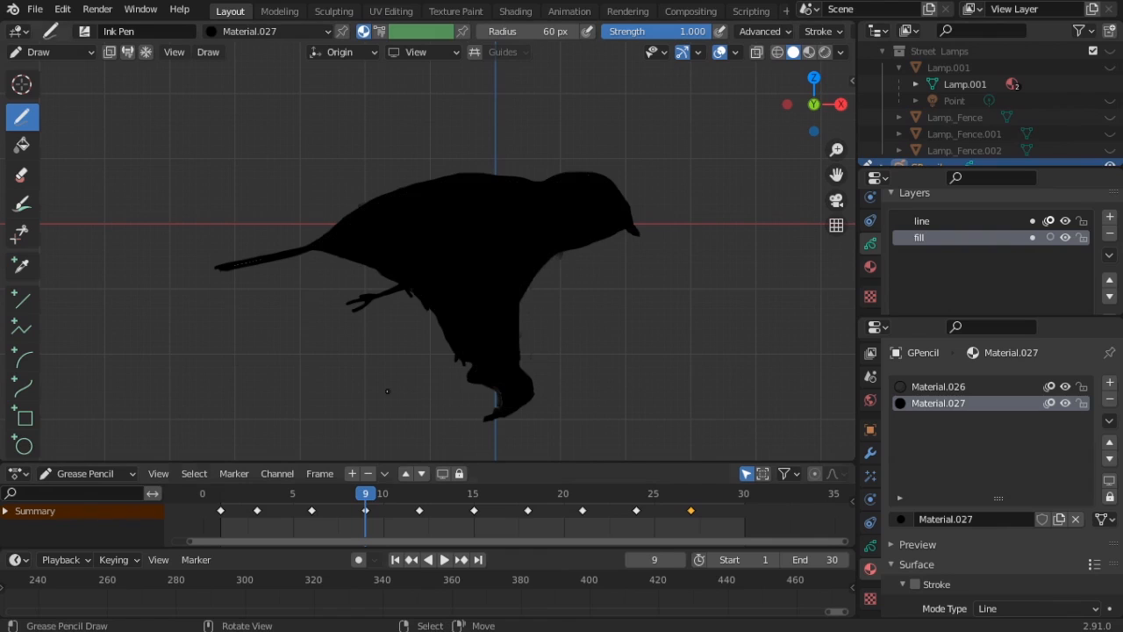
left_click(423, 498)
mouse_move(621, 192)
left_mouse_down()
mouse_move(562, 180)
mouse_move(386, 197)
mouse_move(412, 263)
mouse_move(478, 307)
mouse_move(456, 386)
mouse_move(466, 421)
mouse_move(483, 353)
mouse_move(481, 293)
left_mouse_up()
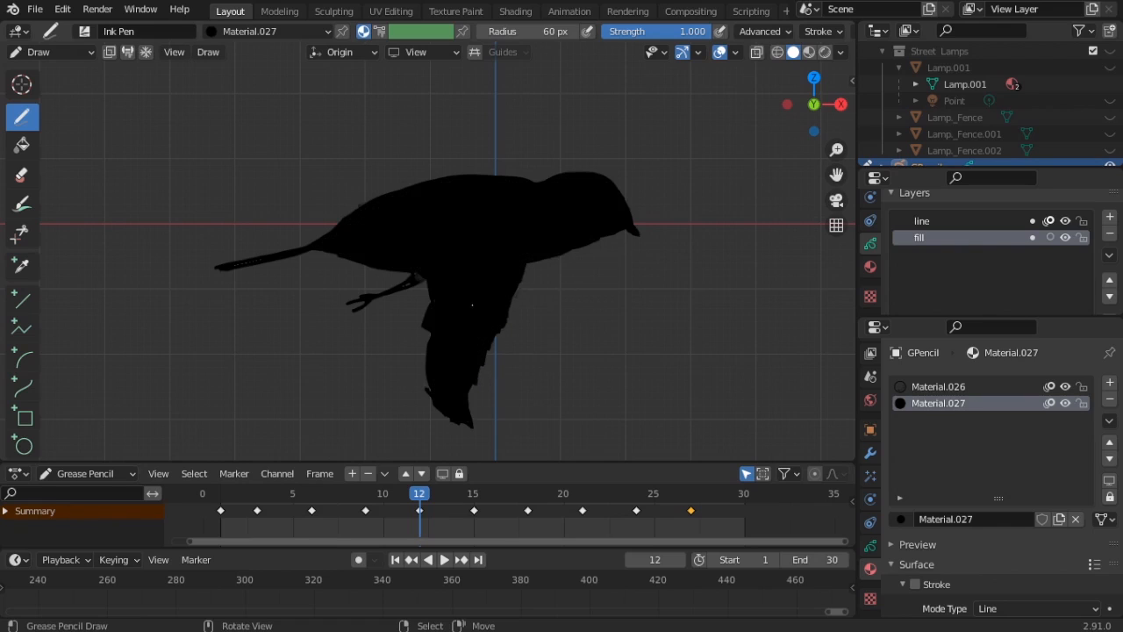
Step: Fill the folded-wing silhouette on frame 15 and the raised-wing silhouette on frame 18 in black
left_click(473, 494)
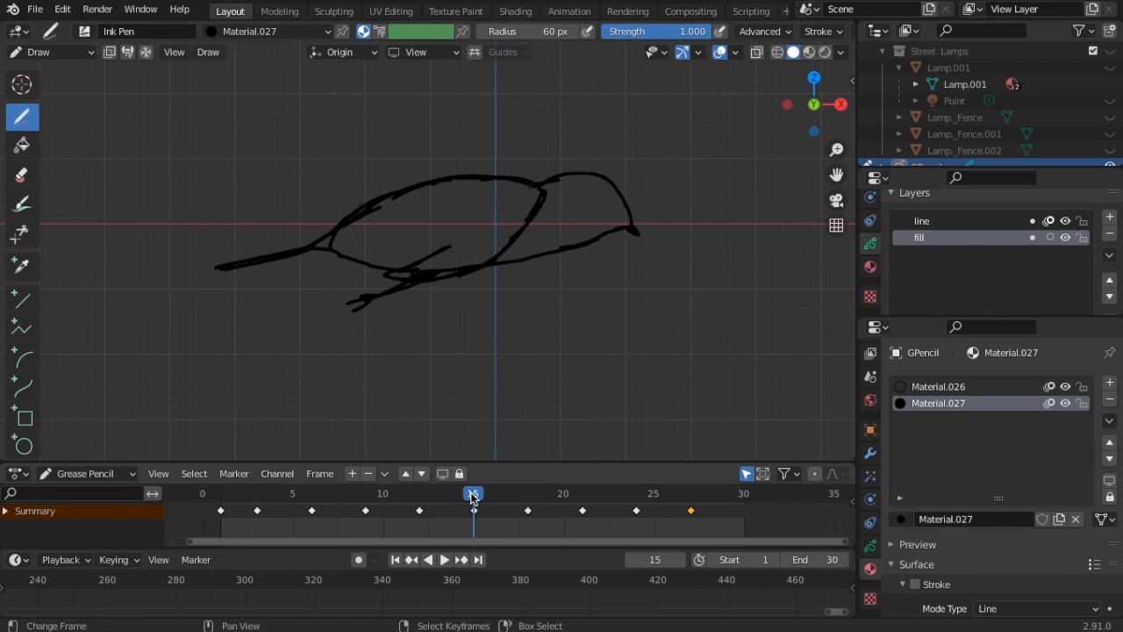
mouse_move(606, 179)
left_mouse_down()
mouse_move(492, 186)
mouse_move(338, 236)
mouse_move(417, 265)
mouse_move(429, 282)
left_mouse_up()
left_click_drag(574, 248, 575, 248)
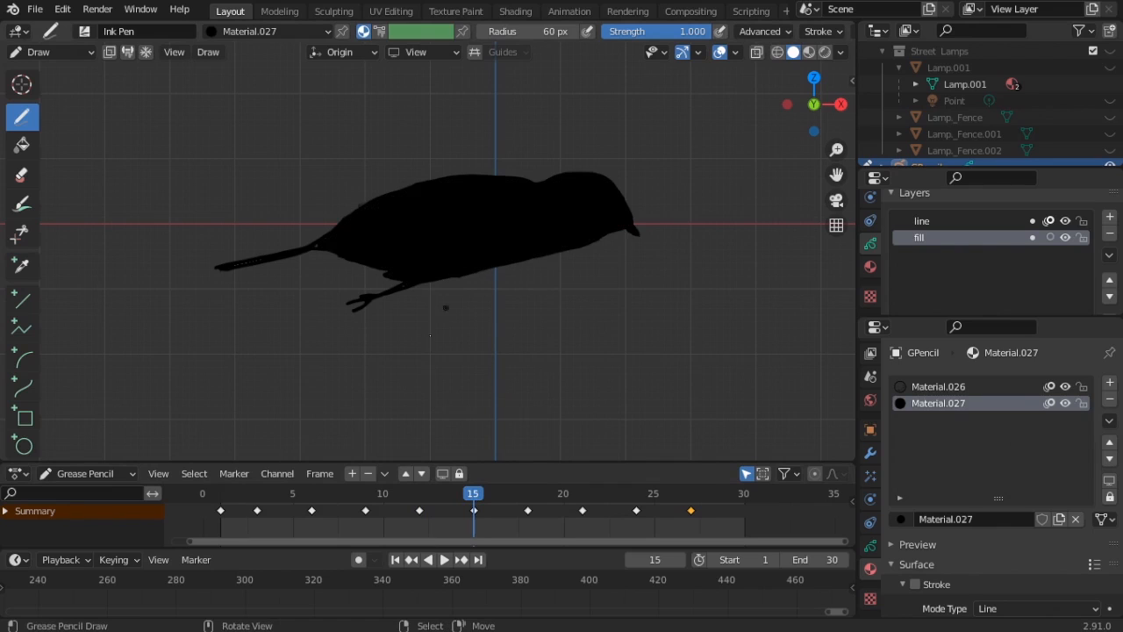
key("Up")
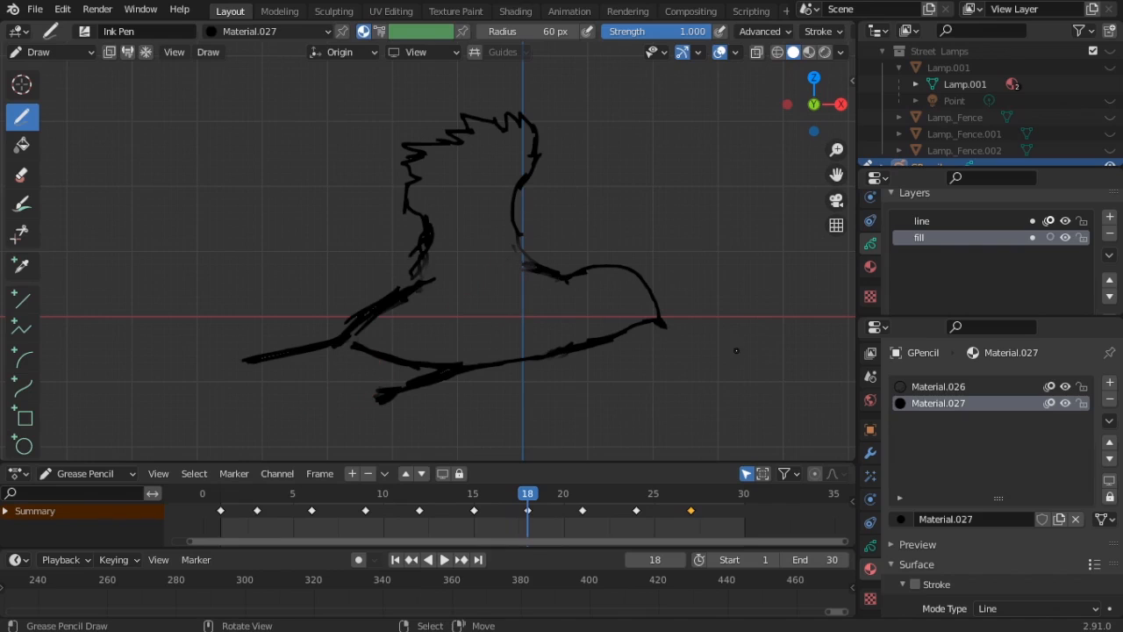
mouse_move(658, 319)
left_mouse_down()
mouse_move(619, 268)
mouse_move(548, 269)
mouse_move(518, 211)
mouse_move(532, 156)
mouse_move(525, 123)
mouse_move(481, 125)
mouse_move(405, 158)
mouse_move(417, 255)
mouse_move(351, 329)
mouse_move(526, 358)
mouse_move(647, 325)
left_mouse_up()
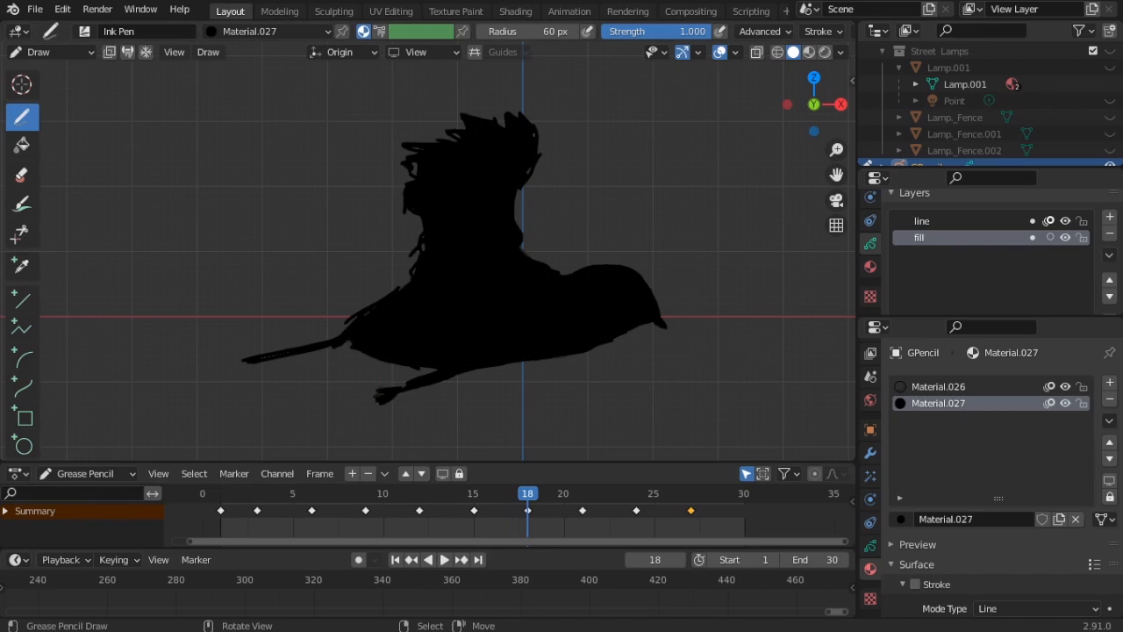
Step: Fill the remaining bird silhouettes on frames 21, 24 and 27 by tracing inside their outlines
left_click_drag(527, 493, 581, 493)
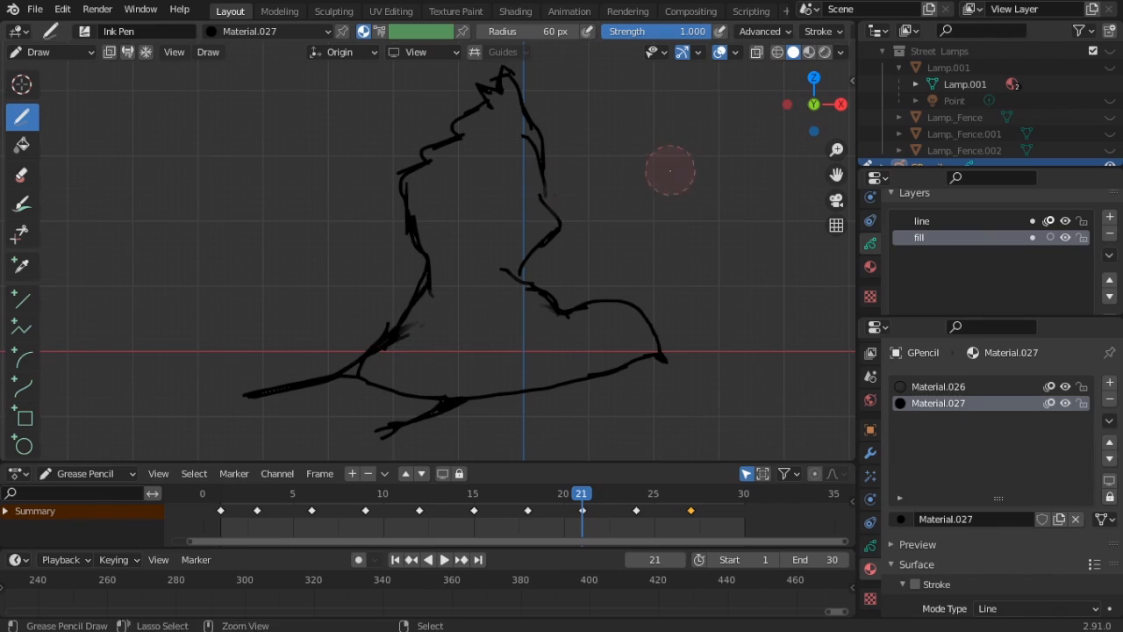
mouse_move(644, 318)
left_mouse_down()
mouse_move(572, 309)
mouse_move(525, 92)
mouse_move(483, 88)
mouse_move(412, 290)
mouse_move(351, 373)
mouse_move(430, 402)
mouse_move(633, 305)
left_mouse_up()
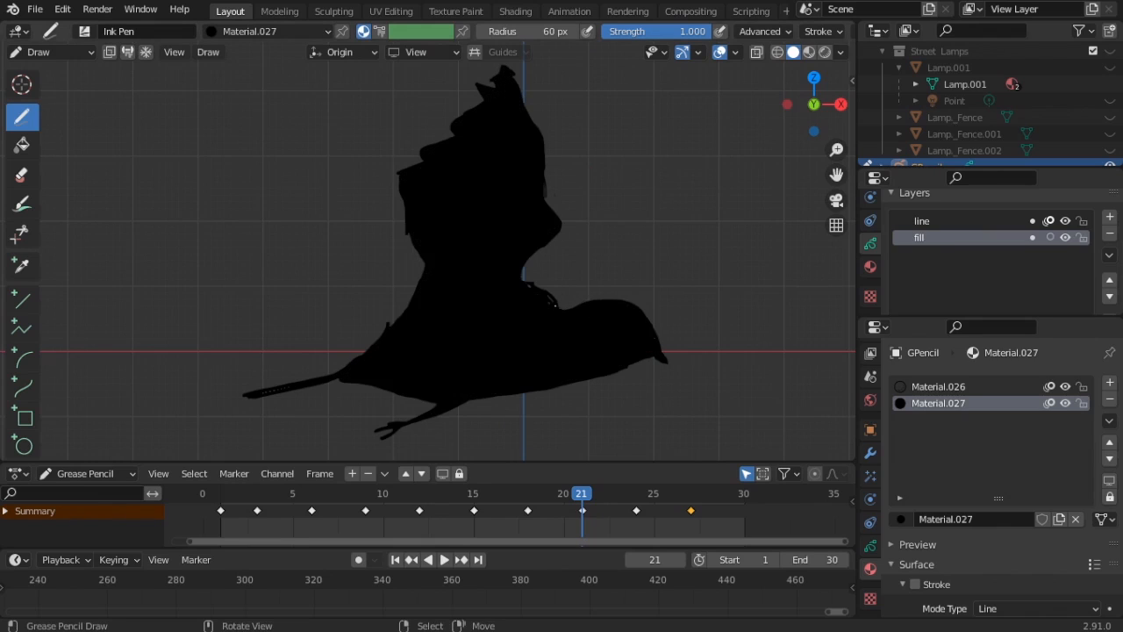
key("Up")
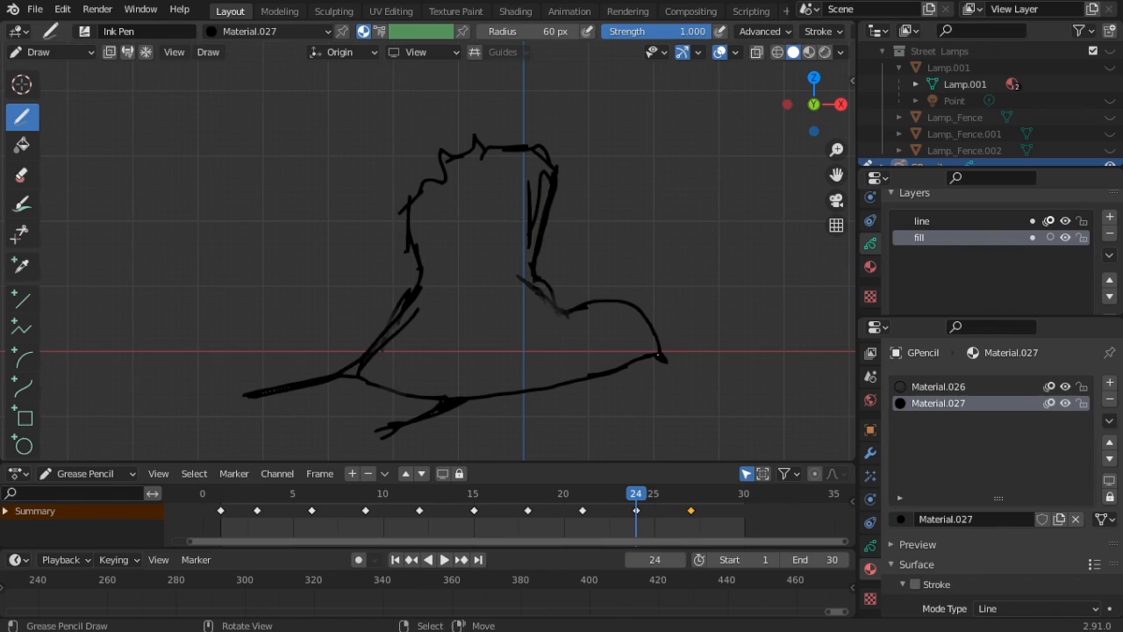
mouse_move(660, 352)
left_mouse_down()
mouse_move(605, 307)
mouse_move(546, 281)
mouse_move(550, 180)
mouse_move(483, 147)
mouse_move(414, 215)
mouse_move(396, 303)
mouse_move(360, 373)
mouse_move(443, 406)
mouse_move(657, 355)
left_mouse_up()
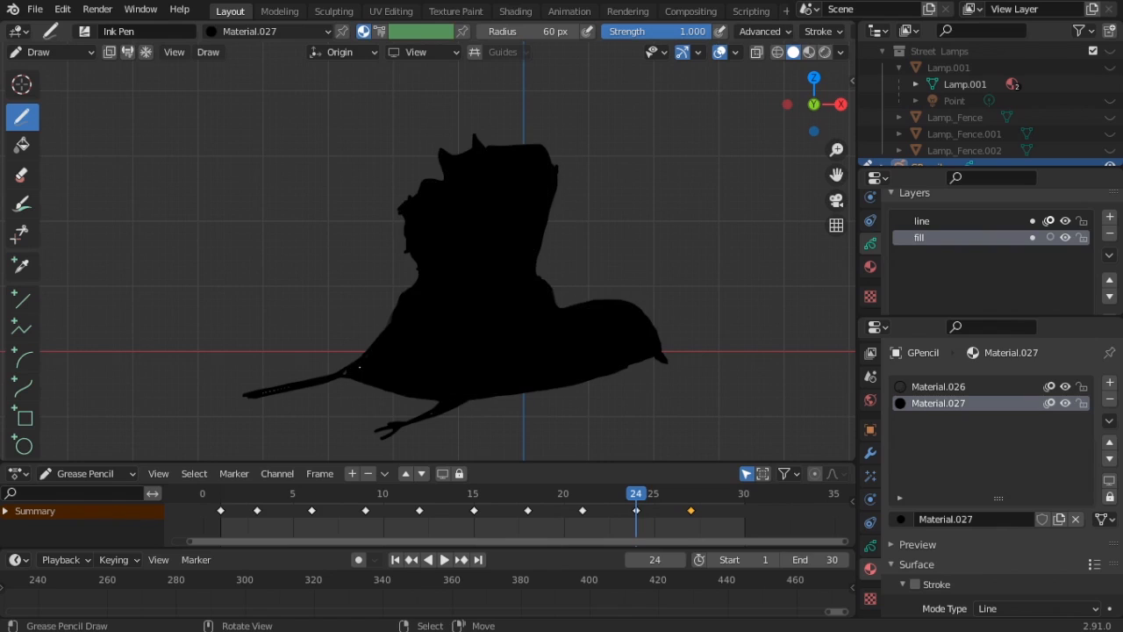
key("Up")
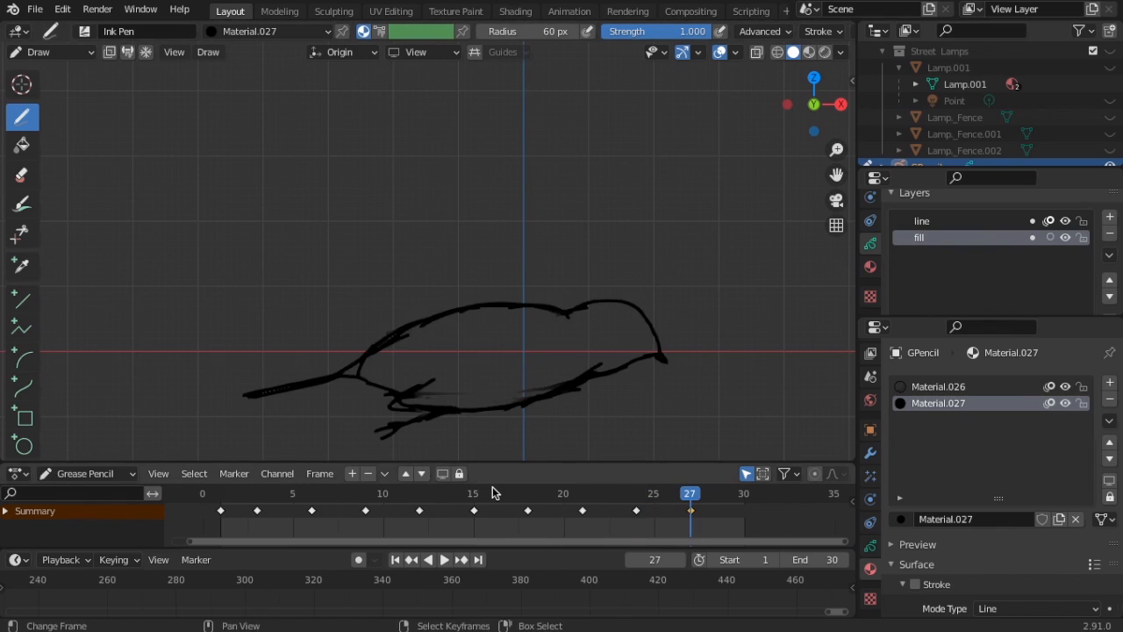
mouse_move(633, 306)
left_mouse_down()
mouse_move(518, 309)
mouse_move(363, 358)
mouse_move(412, 404)
mouse_move(590, 383)
mouse_move(654, 361)
left_mouse_up()
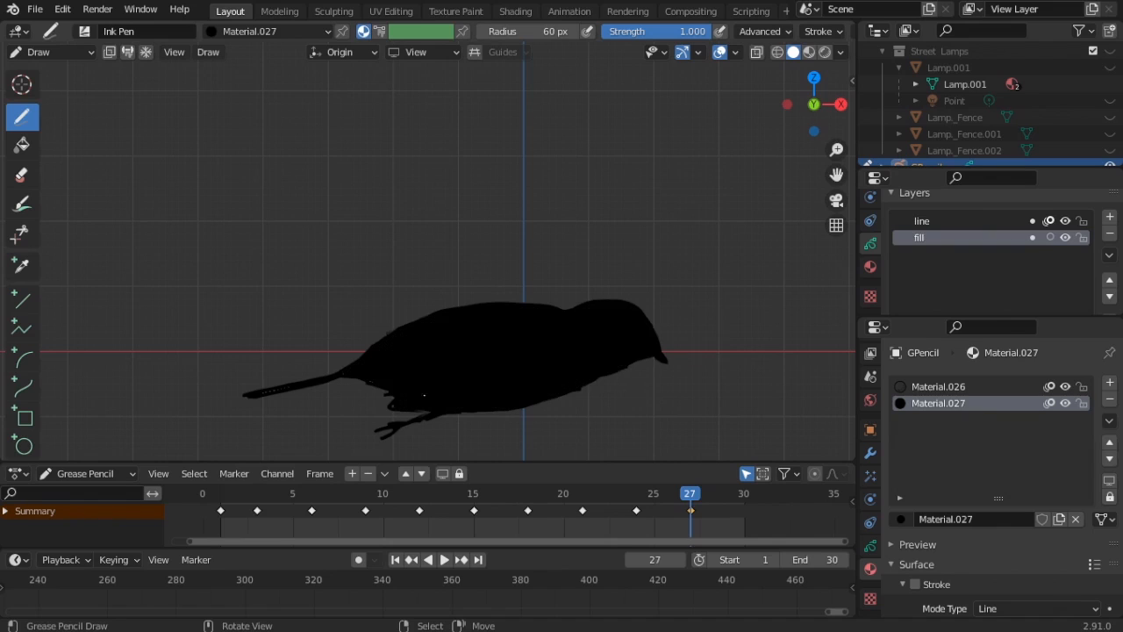
Step: Scrub through the filled frames, return to Object Mode and save the file
left_click(579, 498)
mouse_move(514, 511)
left_mouse_down()
mouse_move(341, 574)
mouse_move(221, 559)
mouse_move(420, 546)
mouse_move(621, 487)
mouse_move(667, 462)
mouse_move(684, 472)
left_mouse_up()
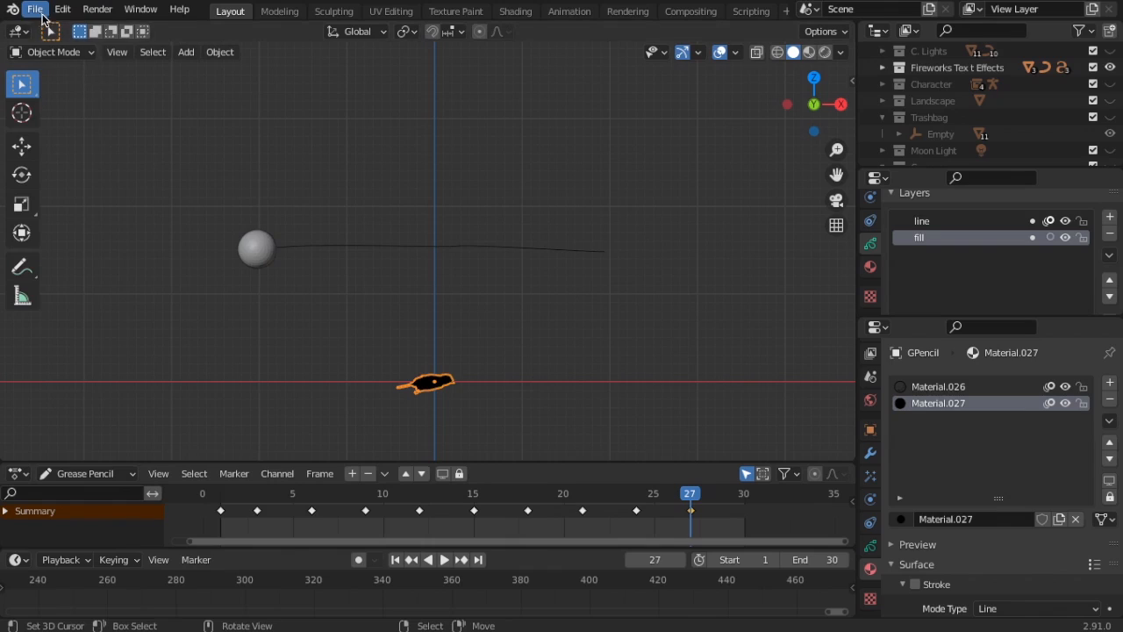
left_click(35, 9)
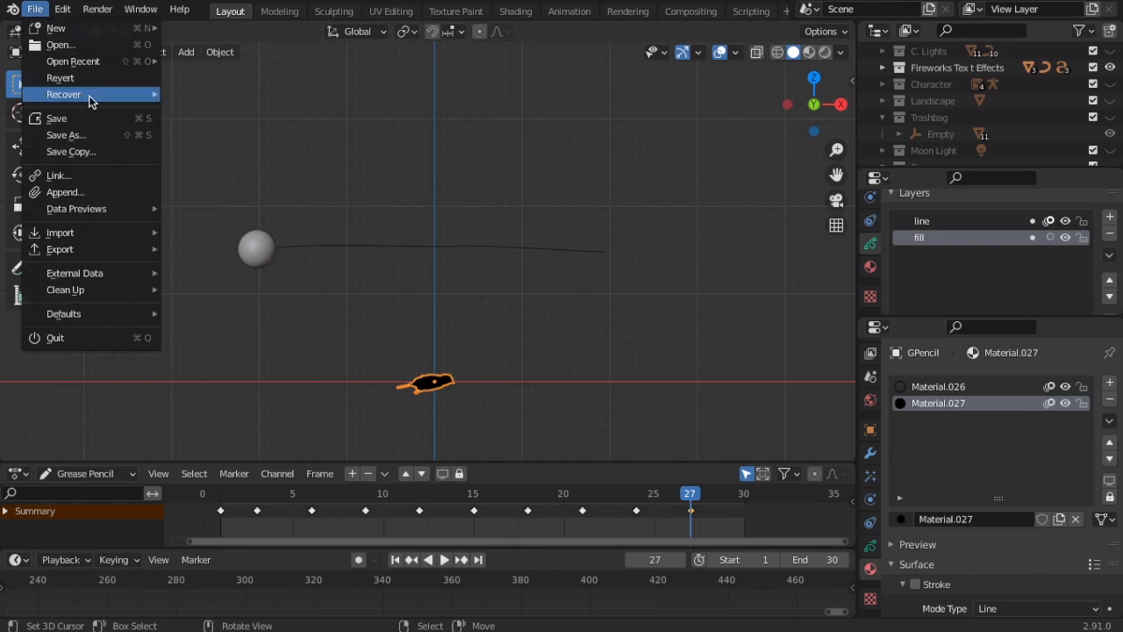
left_click(75, 117)
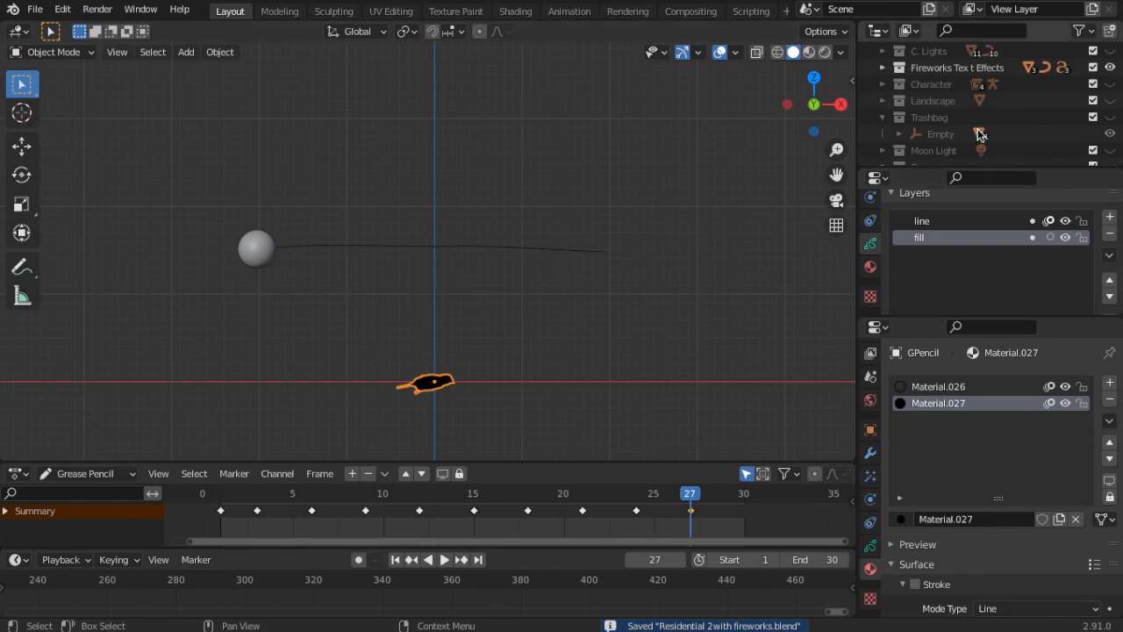
Step: Create a new collection named Bird_Fly under the scene collection and move the GPencil object into it
scroll(925, 150, "down", 5)
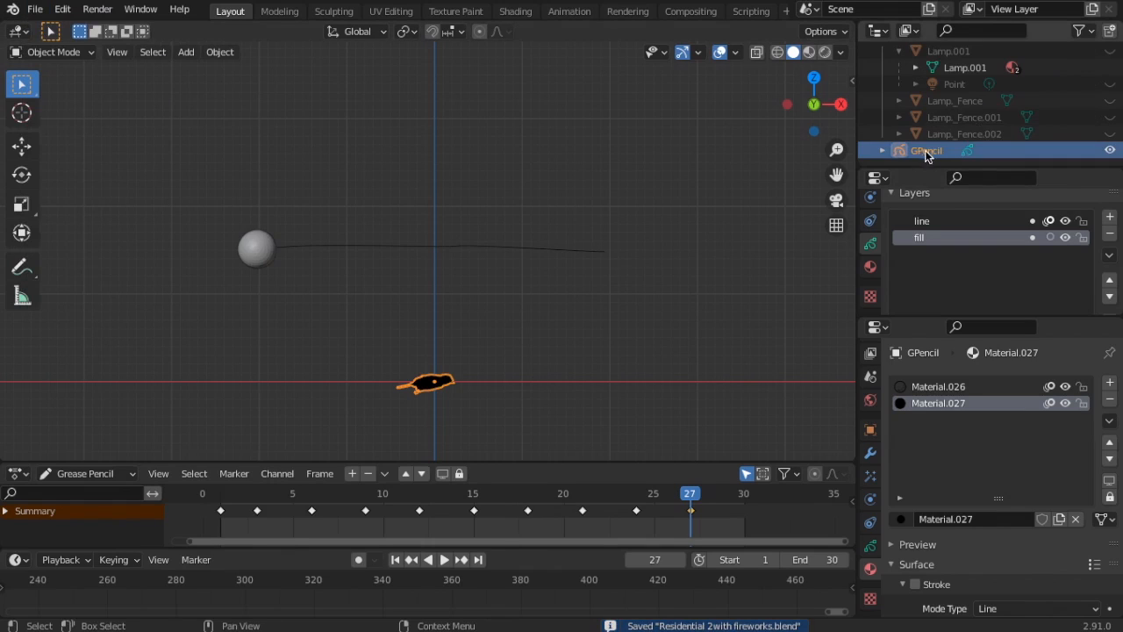
scroll(930, 87, "up", 5)
left_click(912, 50)
right_click(912, 50)
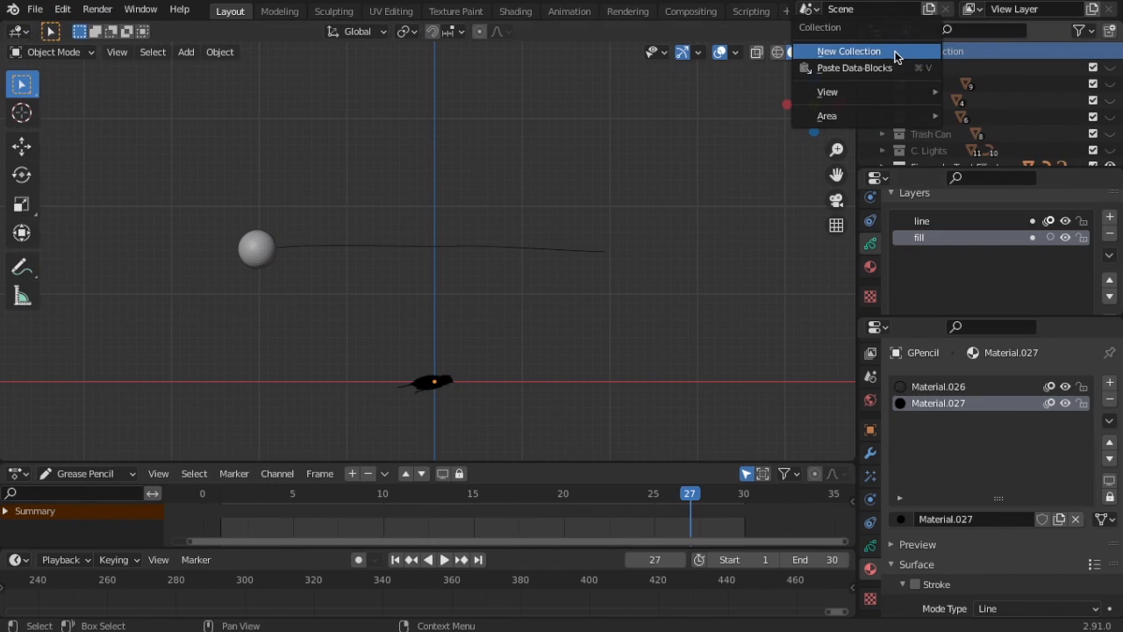
left_click(893, 57)
scroll(955, 114, "down", 5)
double_click(938, 134)
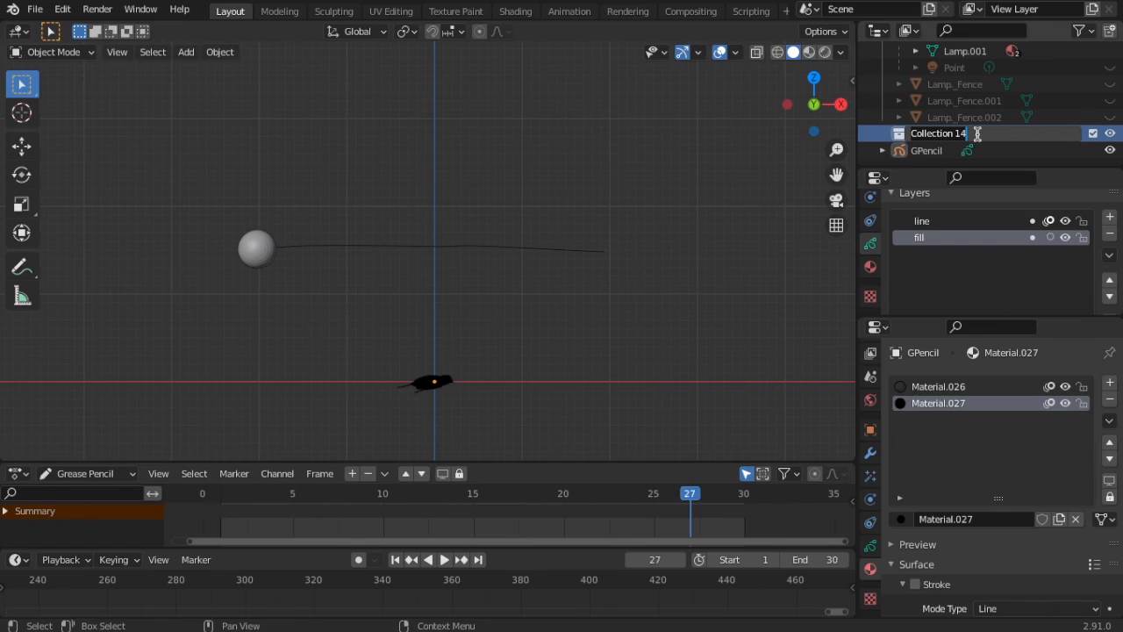
type("Bird Fly_C")
key("Return")
left_click_drag(912, 151, 934, 139)
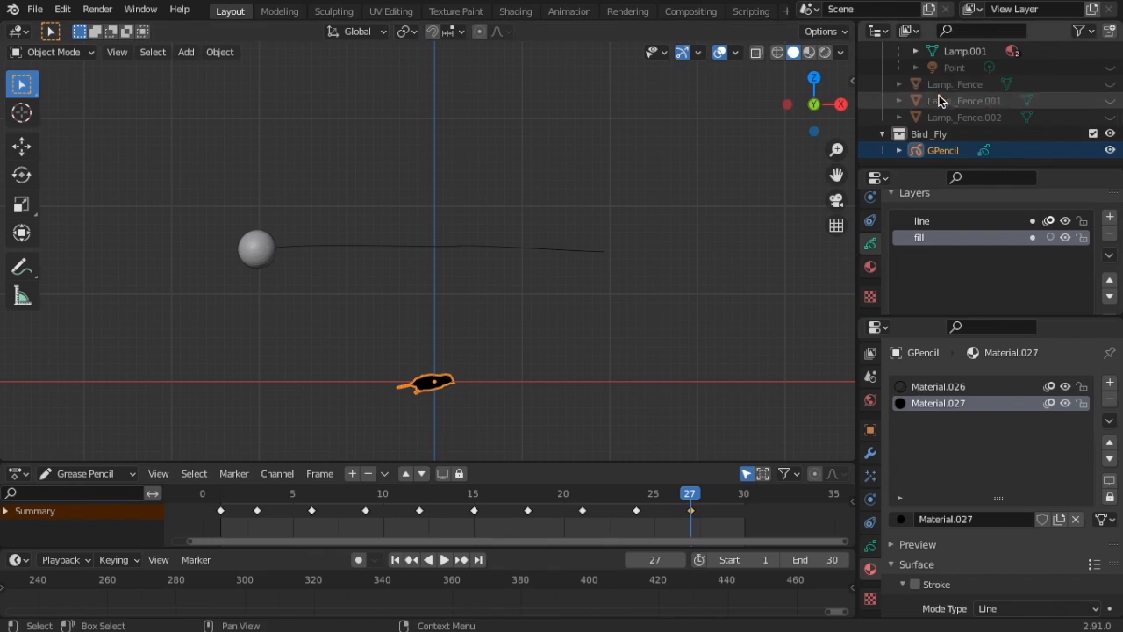
Step: Make the Landscape collection visible in the viewport
scroll(933, 93, "up", 5)
scroll(943, 143, "up", 3)
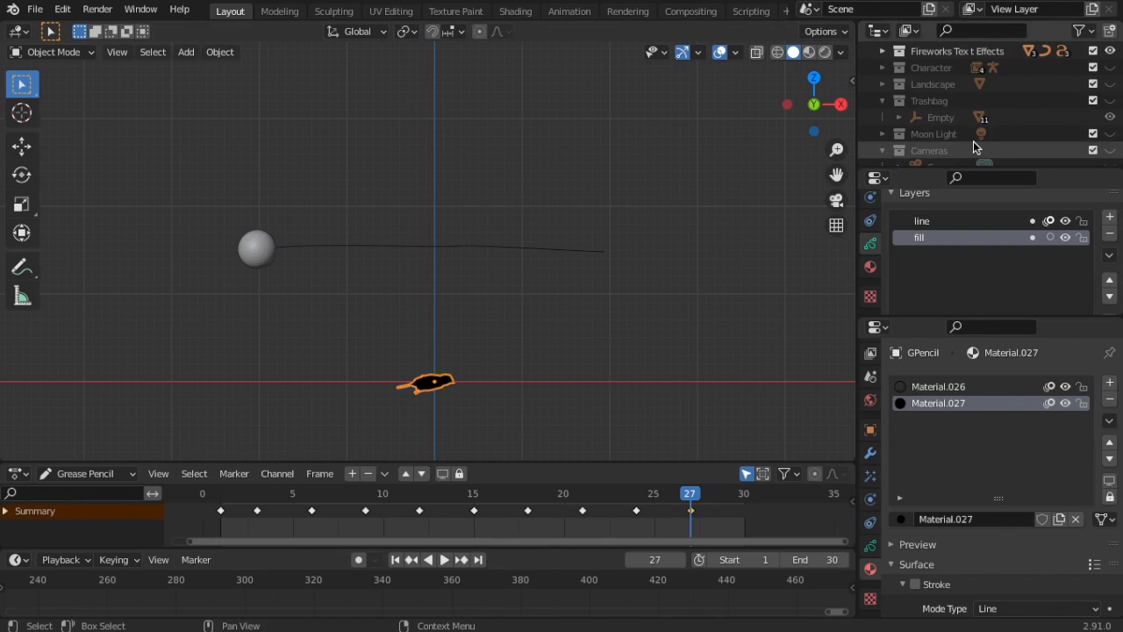
scroll(973, 142, "up", 2)
left_click(1109, 118)
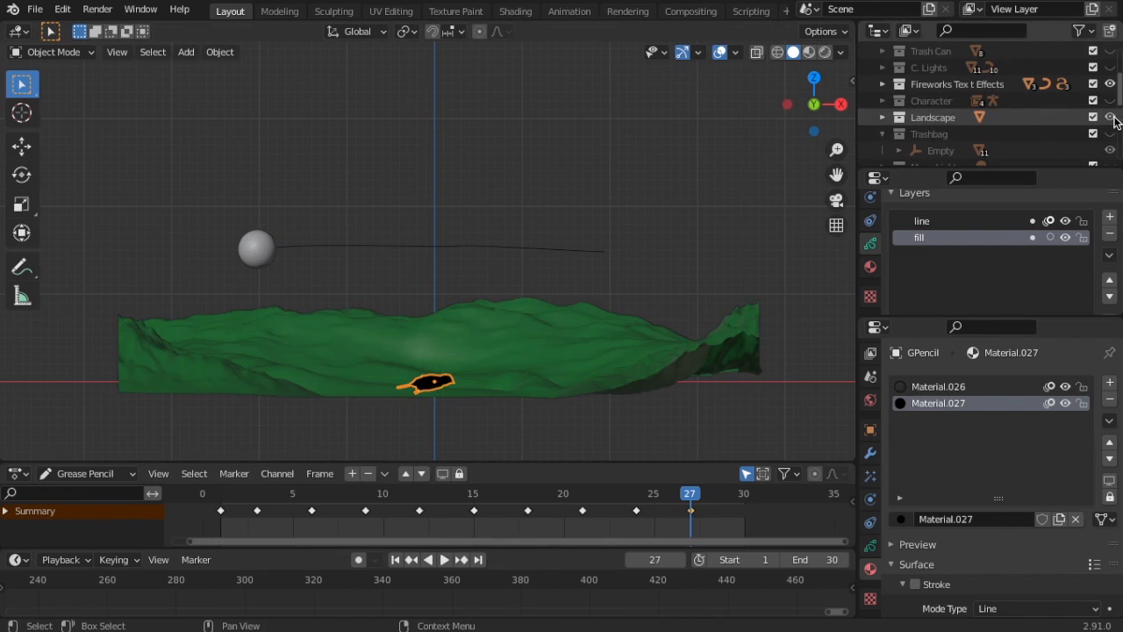
scroll(584, 256, "down", 1)
mouse_move(572, 281)
middle_mouse_down()
mouse_move(412, 333)
mouse_move(664, 198)
middle_mouse_up()
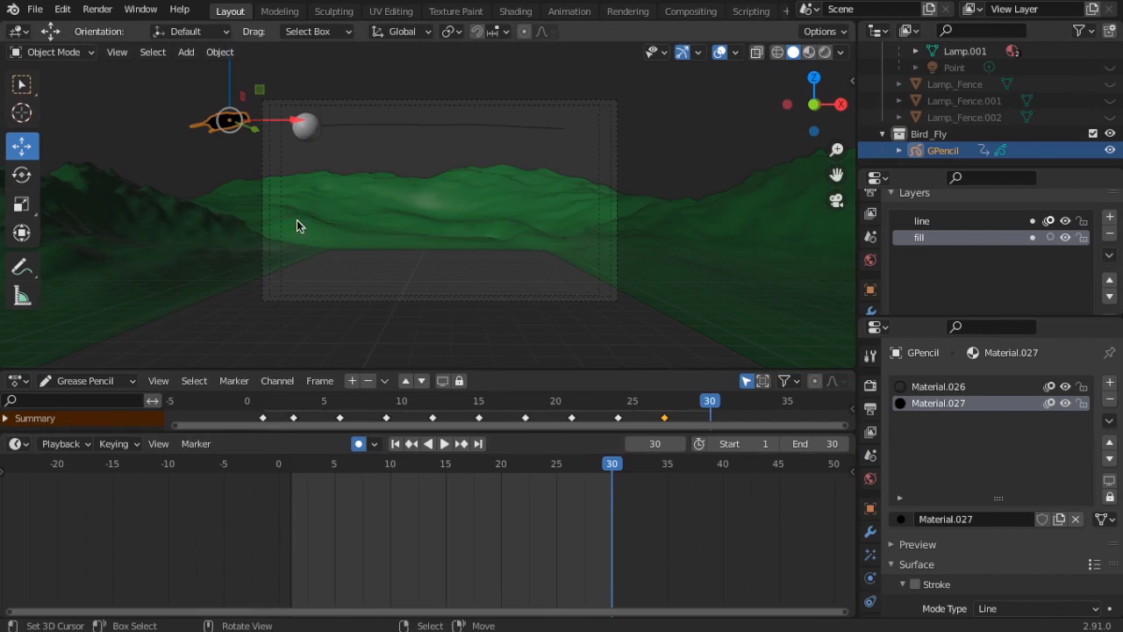
Step: With auto keying on, move the bird along X past the far side of the camera frame at frame 30, and raise it slightly at frame 9
left_click_drag(296, 121, 292, 121)
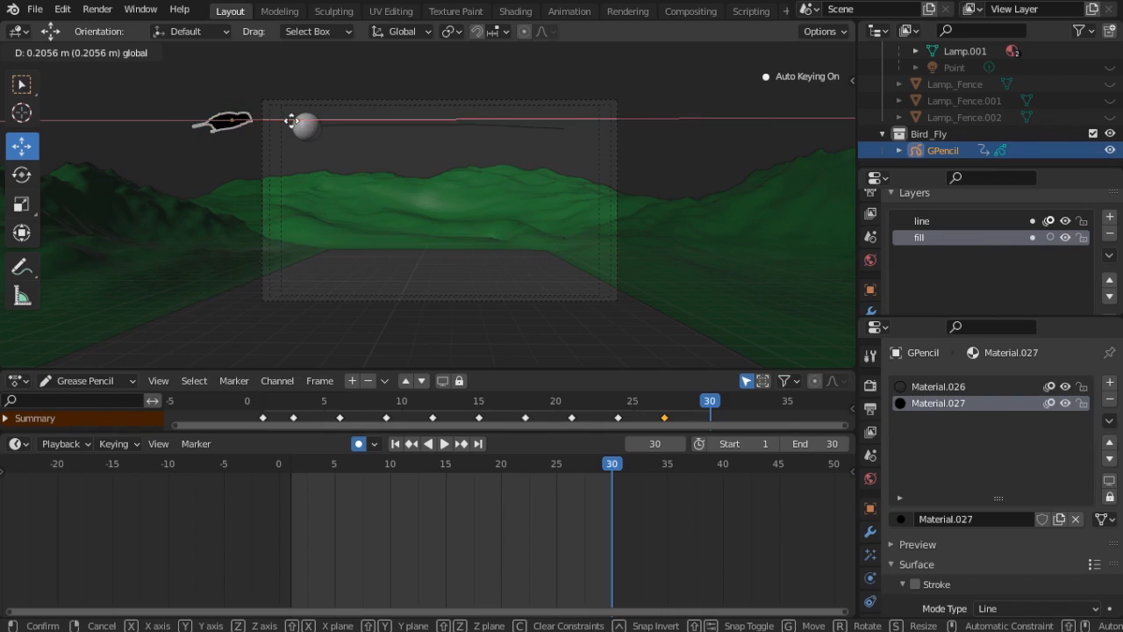
left_click_drag(432, 133, 719, 159)
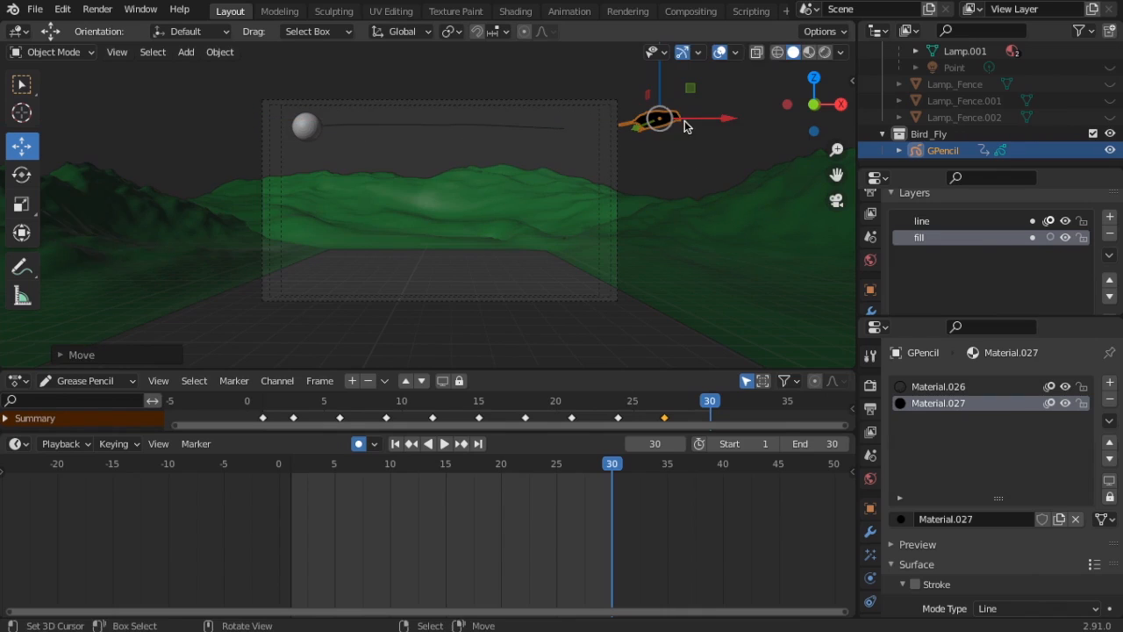
mouse_move(616, 472)
left_mouse_down()
mouse_move(265, 491)
mouse_move(386, 477)
mouse_move(605, 479)
mouse_move(409, 478)
mouse_move(262, 495)
mouse_move(381, 481)
left_mouse_up()
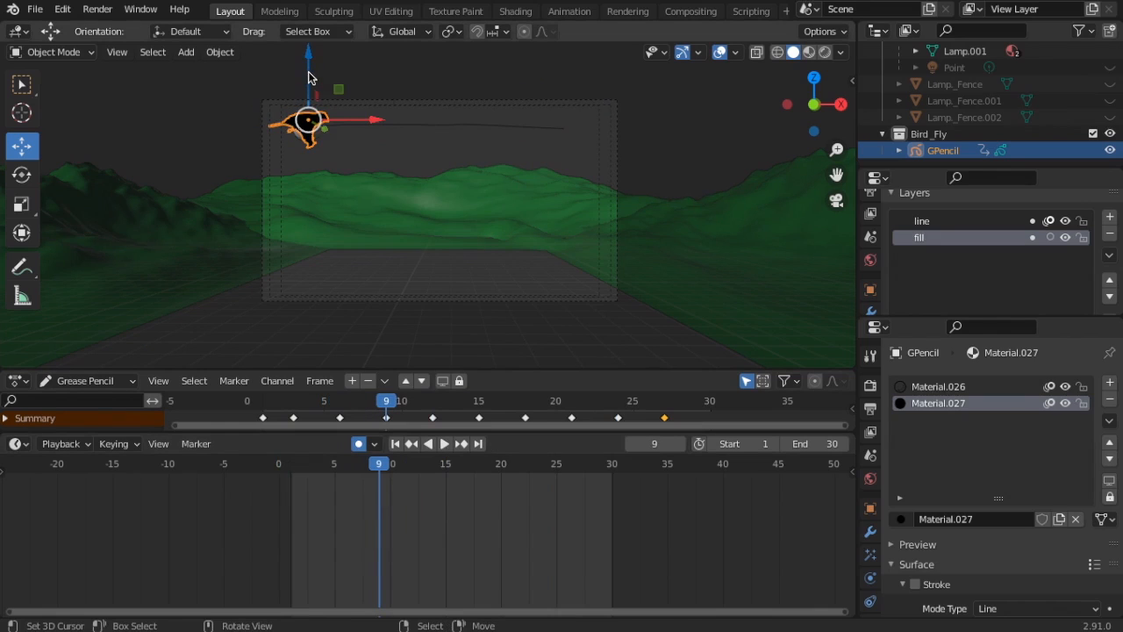
left_click_drag(308, 77, 313, 75)
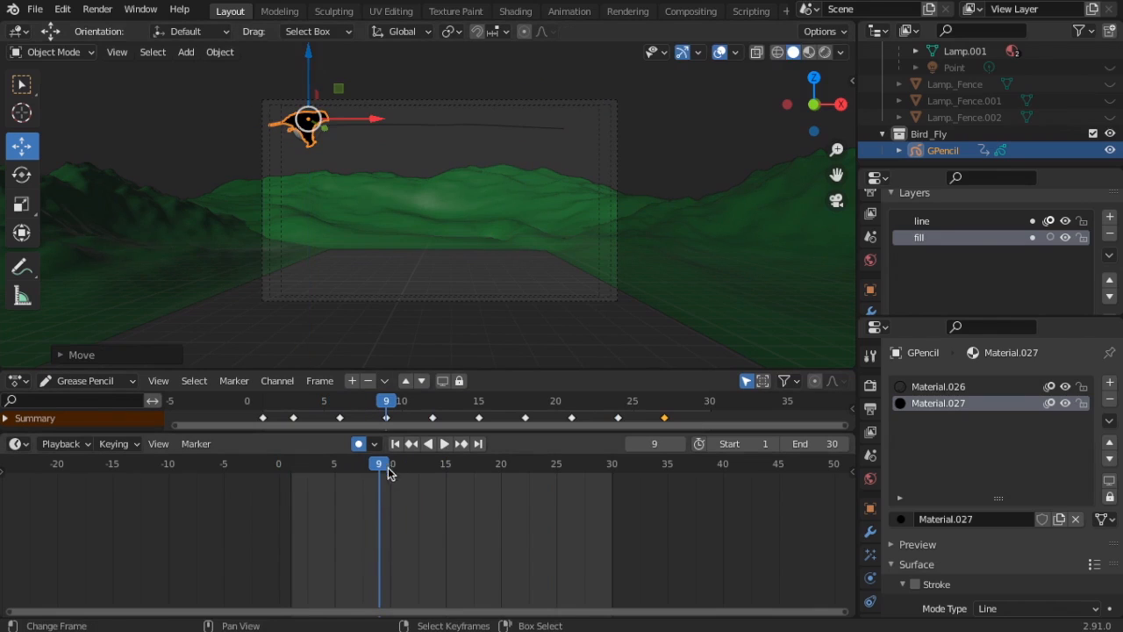
Step: Play and scrub the animation to check the bird's flight across the camera frame
key("space")
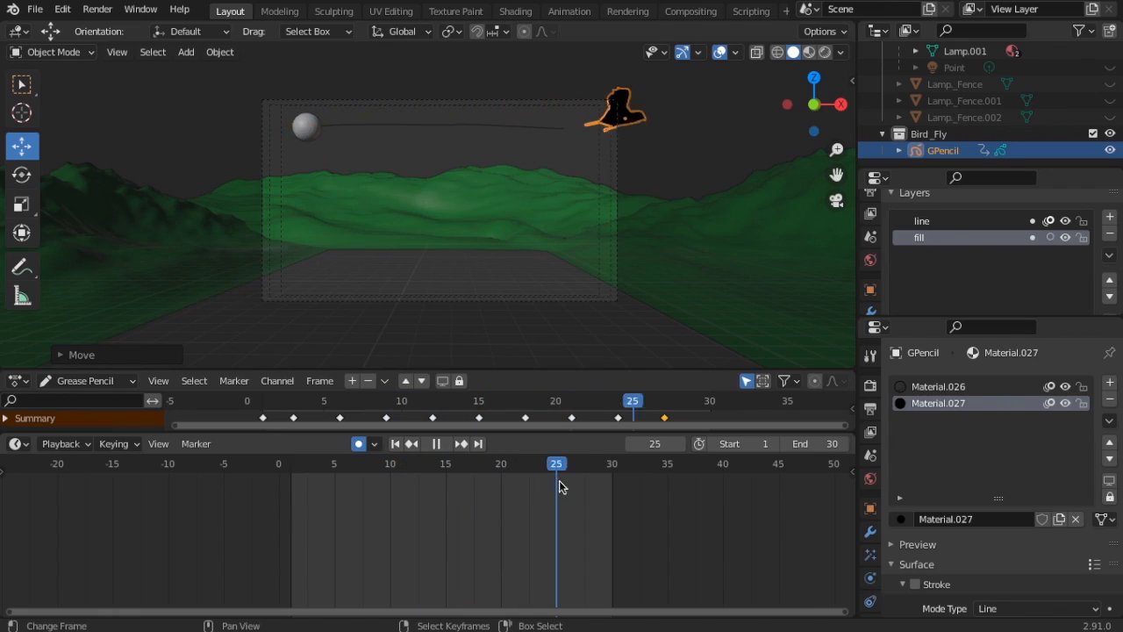
left_click(282, 474)
left_click_drag(282, 474, 343, 478)
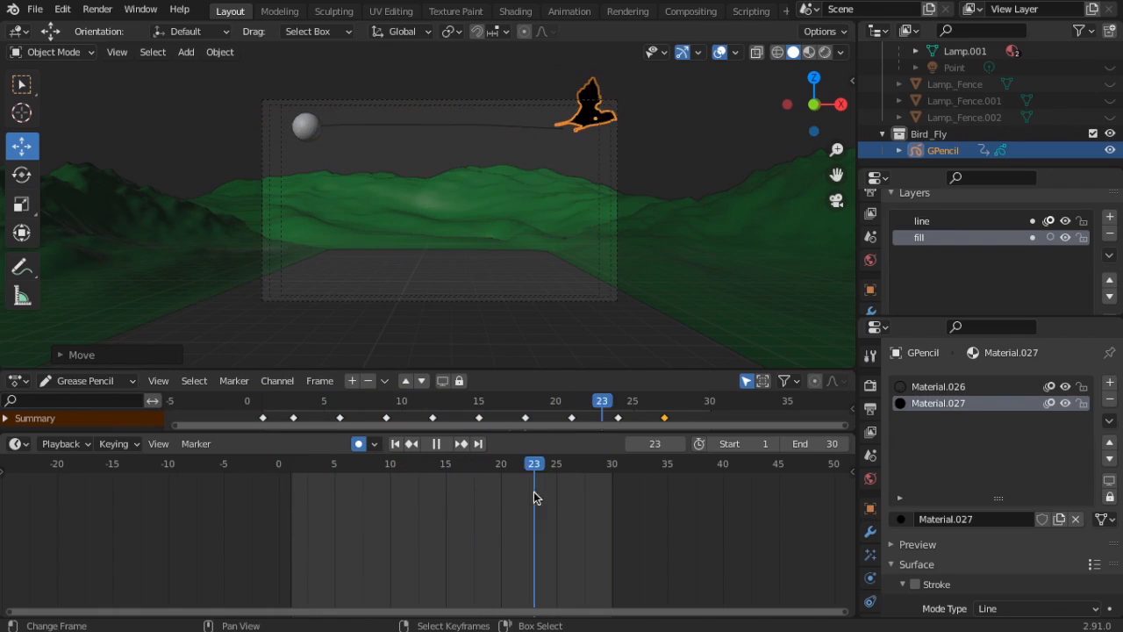
left_click(248, 478)
key("space")
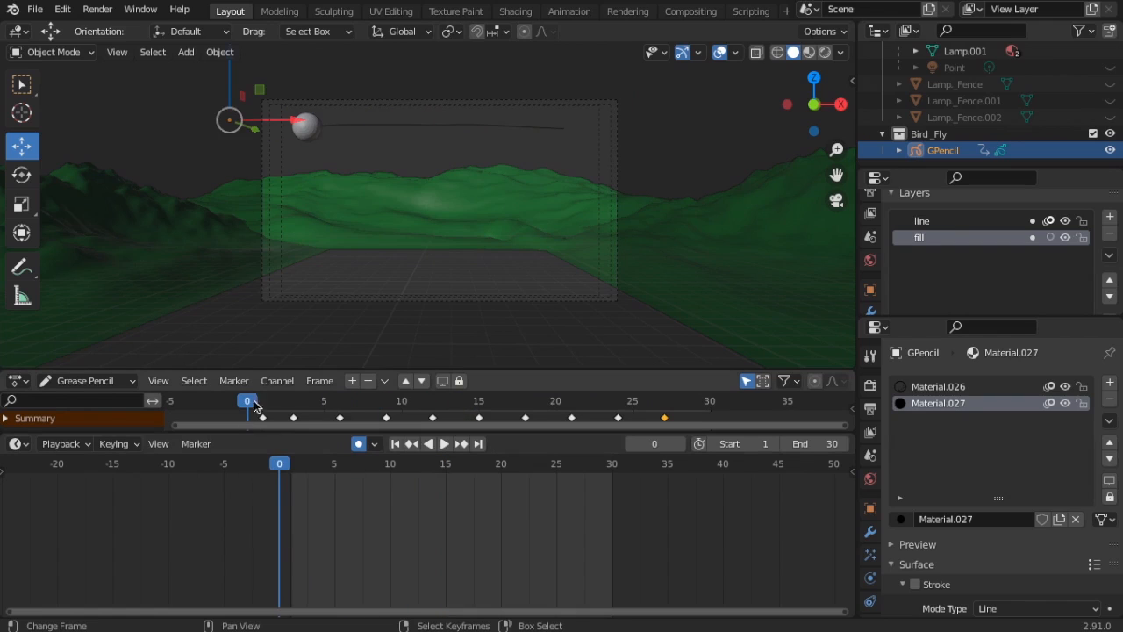
Step: Enlarge the Dope Sheet and compress the drawing keyframes to one per frame over frames 1 to 10
left_click_drag(321, 433, 338, 535)
scroll(301, 421, "up", 1)
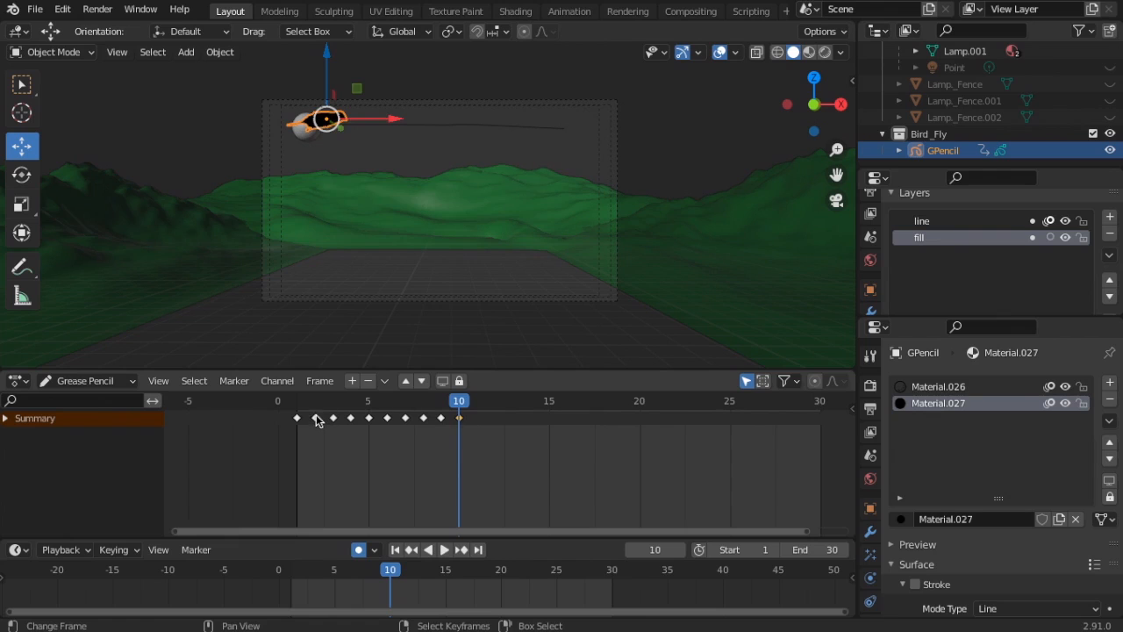
Step: Duplicate the wing-cycle keyframes after frame 10 until they extend to frame 25, and play the result
mouse_move(458, 404)
left_mouse_down()
mouse_move(321, 430)
mouse_move(443, 428)
mouse_move(460, 423)
mouse_move(312, 438)
mouse_move(329, 437)
left_mouse_up()
left_click(333, 419)
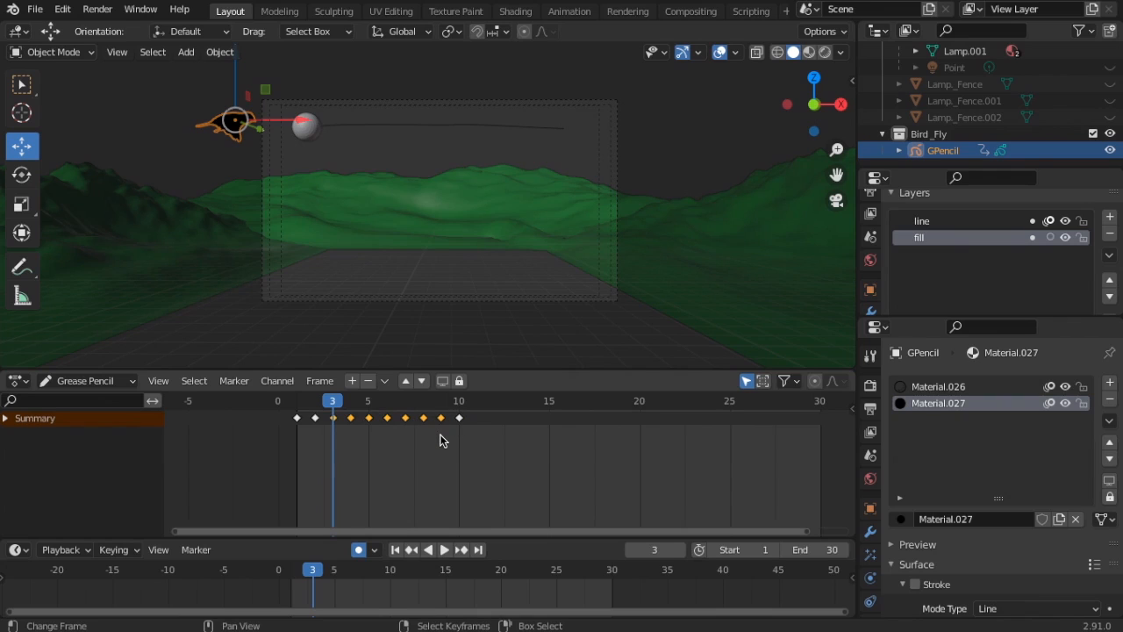
key("g")
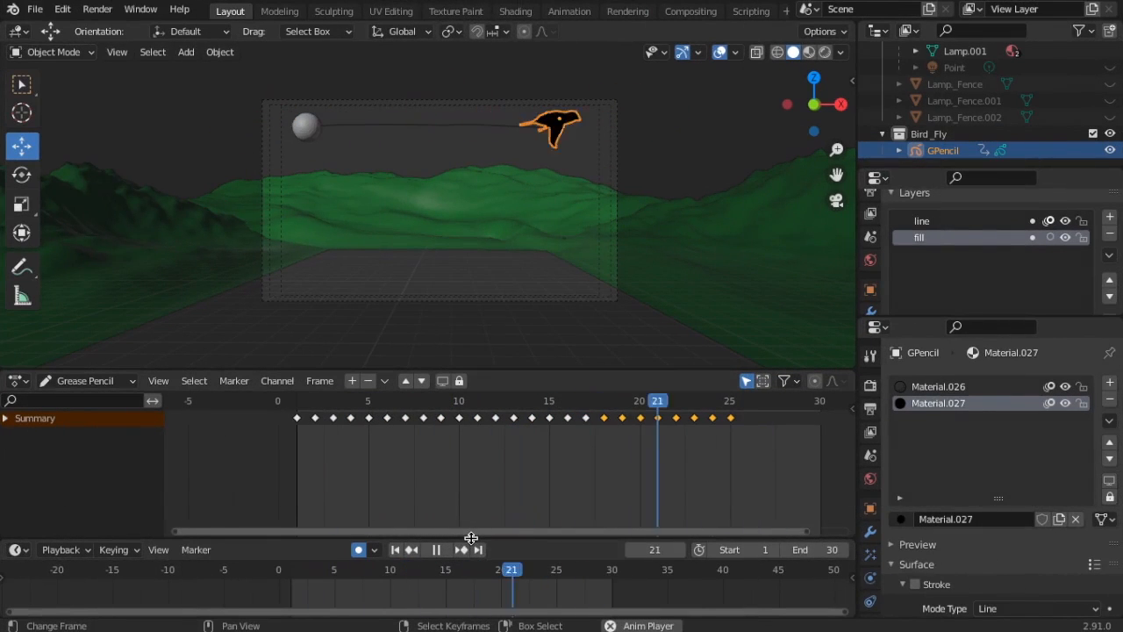
Step: Stop the playback and change the keyframe editor from Grease Pencil to Dope Sheet mode to list the bird's motion keyframes
left_click_drag(475, 534, 480, 434)
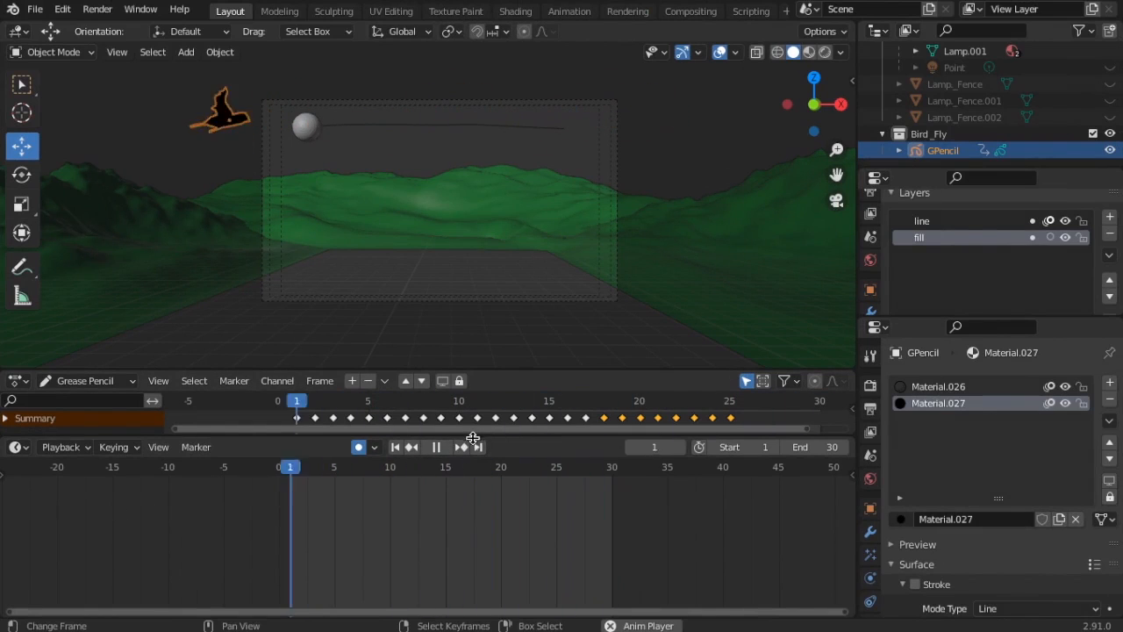
left_click(439, 447)
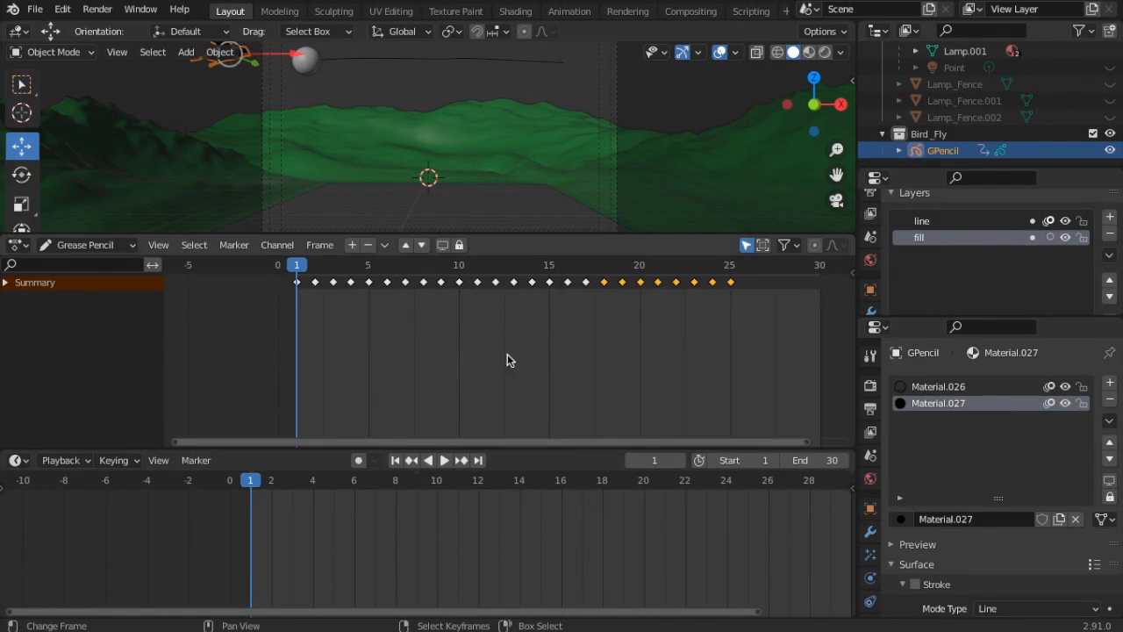
left_click(134, 249)
left_click(117, 261)
scroll(497, 319, "down", 3)
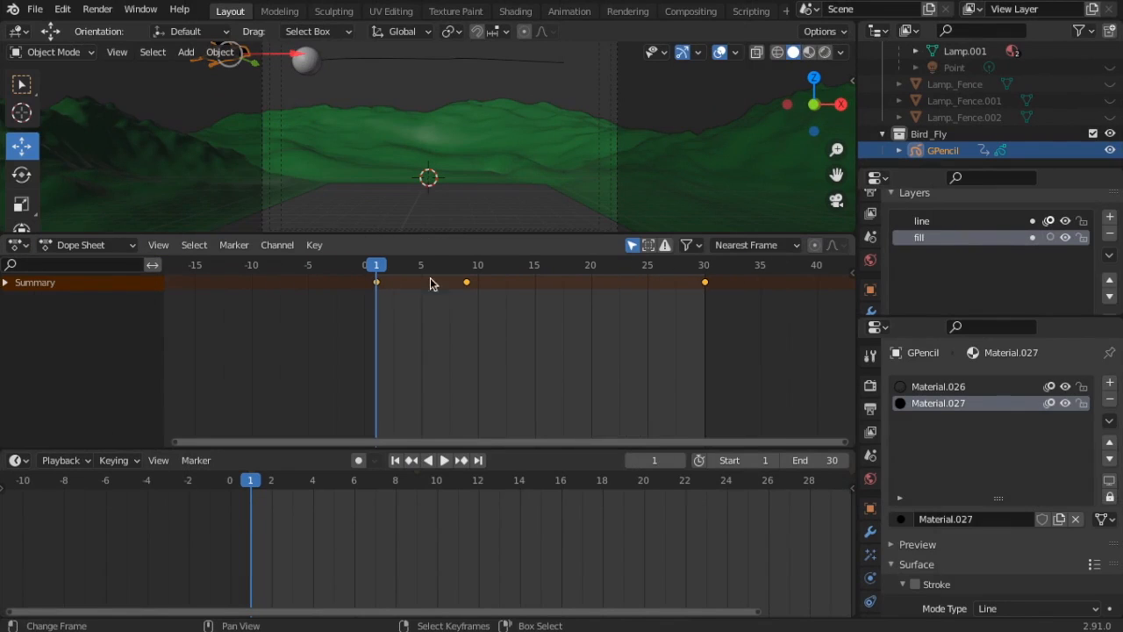
Step: Delete the bird's motion keyframe at frame 9 and move its final keyframe to frame 60
left_click_drag(379, 271, 709, 305)
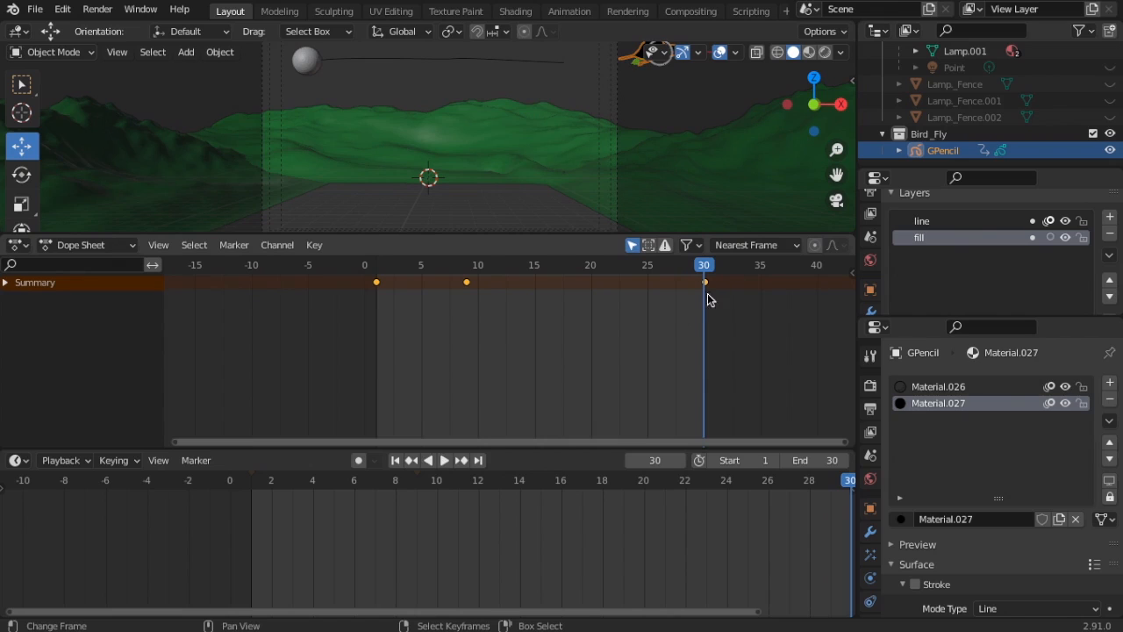
scroll(693, 307, "down", 4)
left_click_drag(595, 288, 757, 302)
key("ctrl+z")
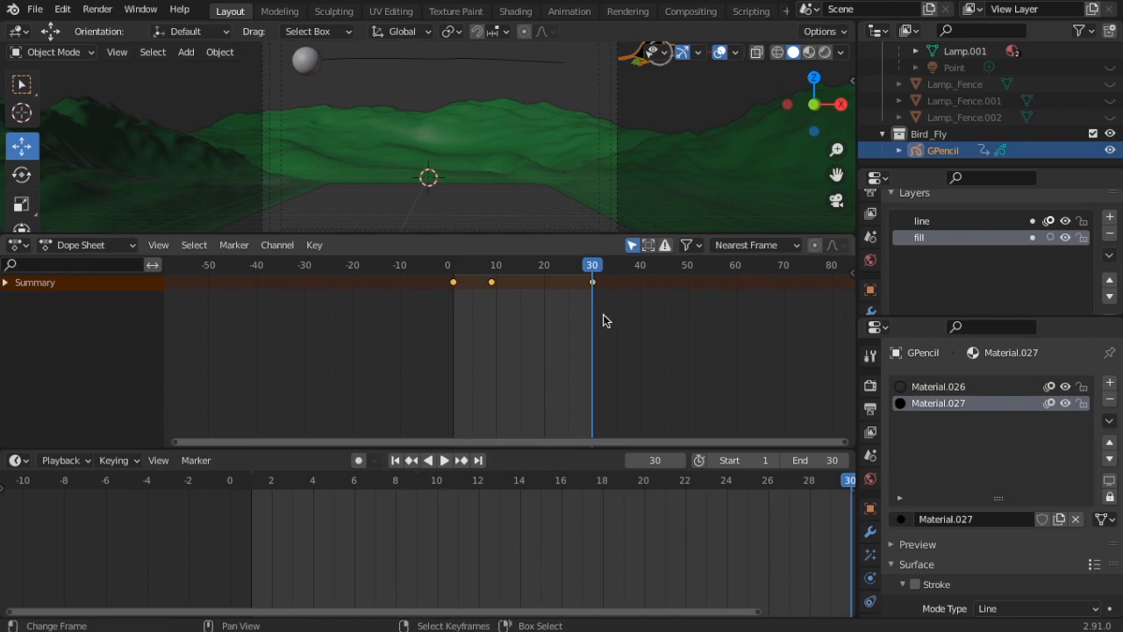
key("x")
left_click(506, 305)
left_click_drag(593, 283, 670, 286)
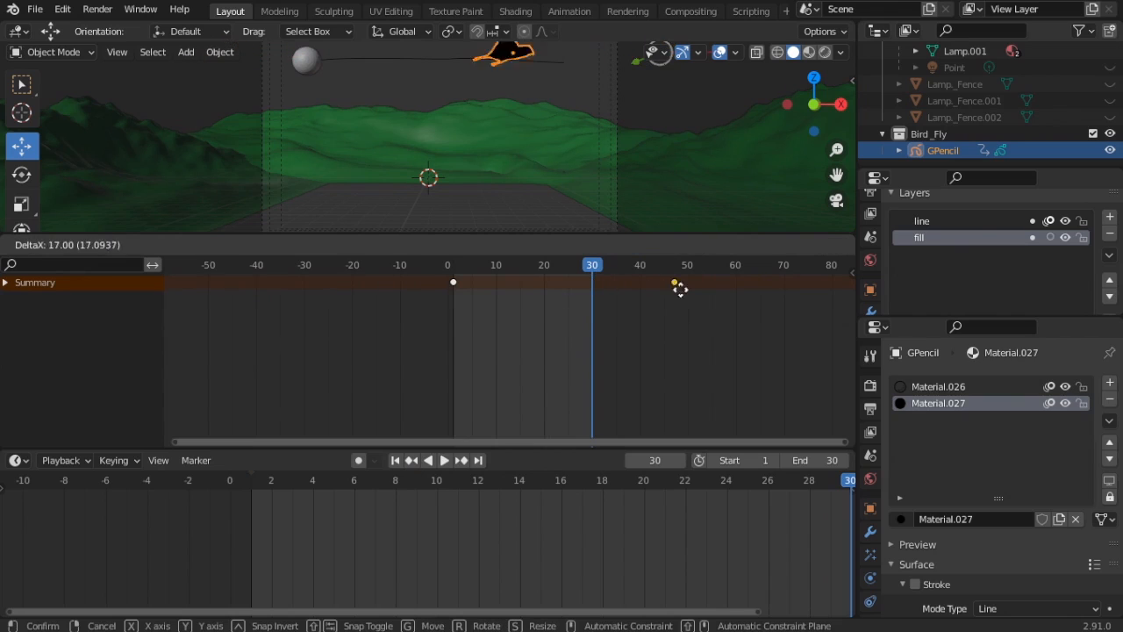
left_click_drag(739, 293, 739, 293)
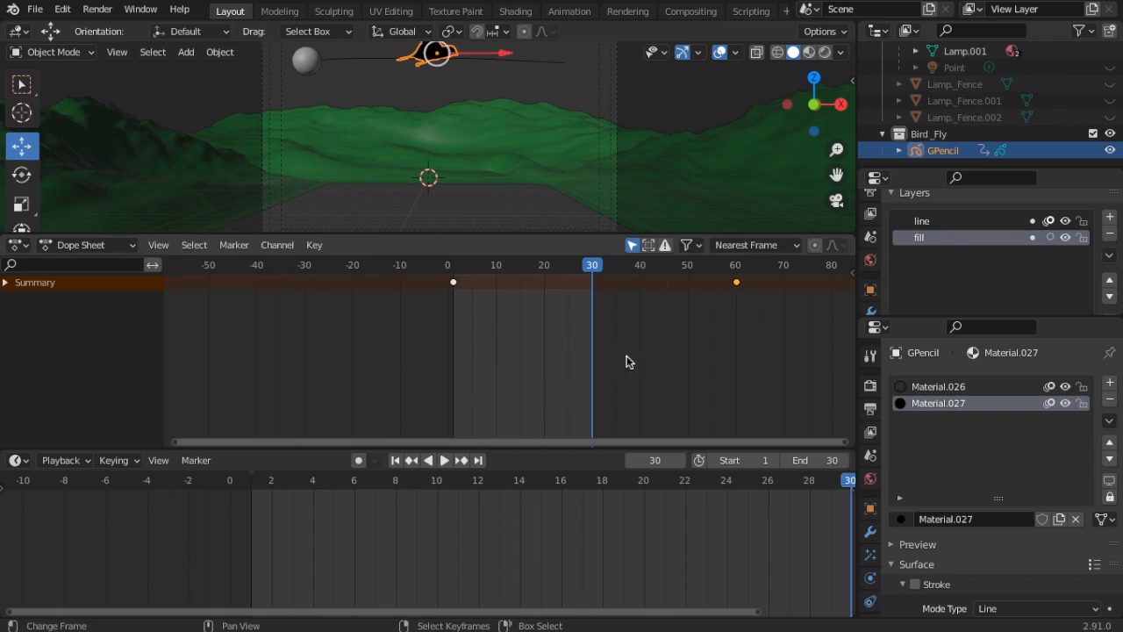
Step: Play the animation, set the scene's end frame to 63, and compare the drawing keyframes with the motion keyframes
left_click(444, 459)
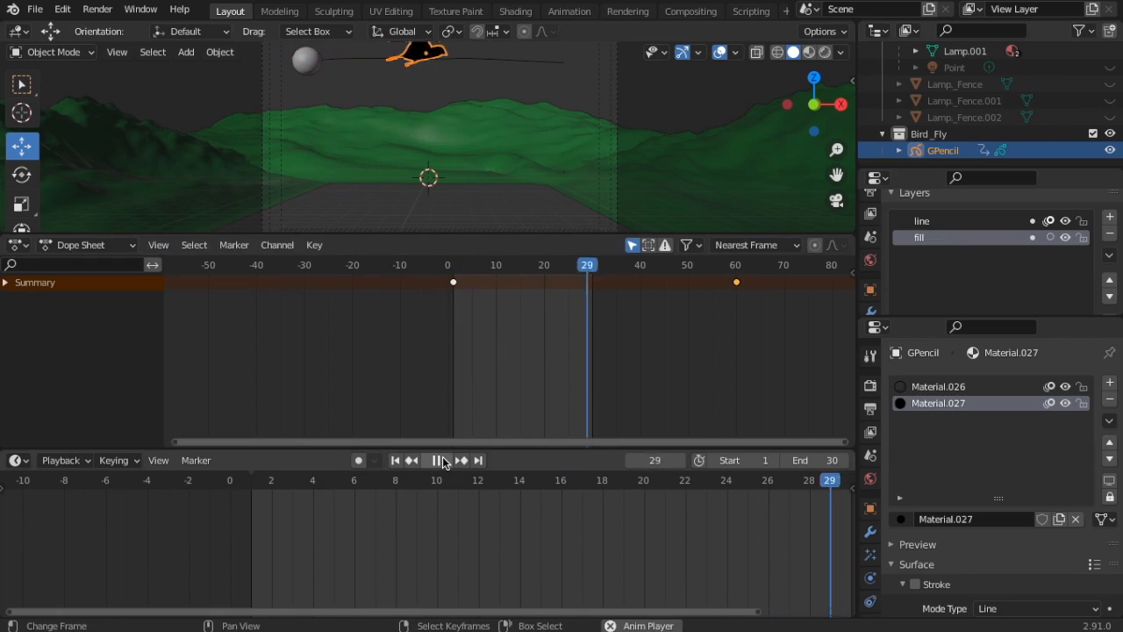
left_click_drag(814, 460, 844, 460)
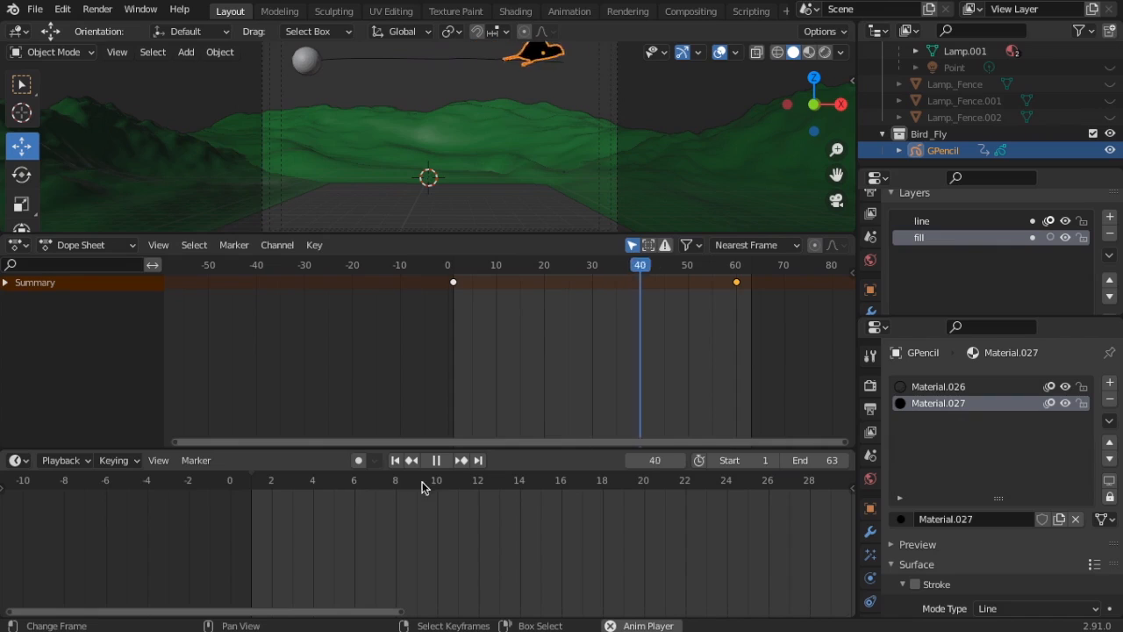
left_click(134, 245)
left_click(105, 319)
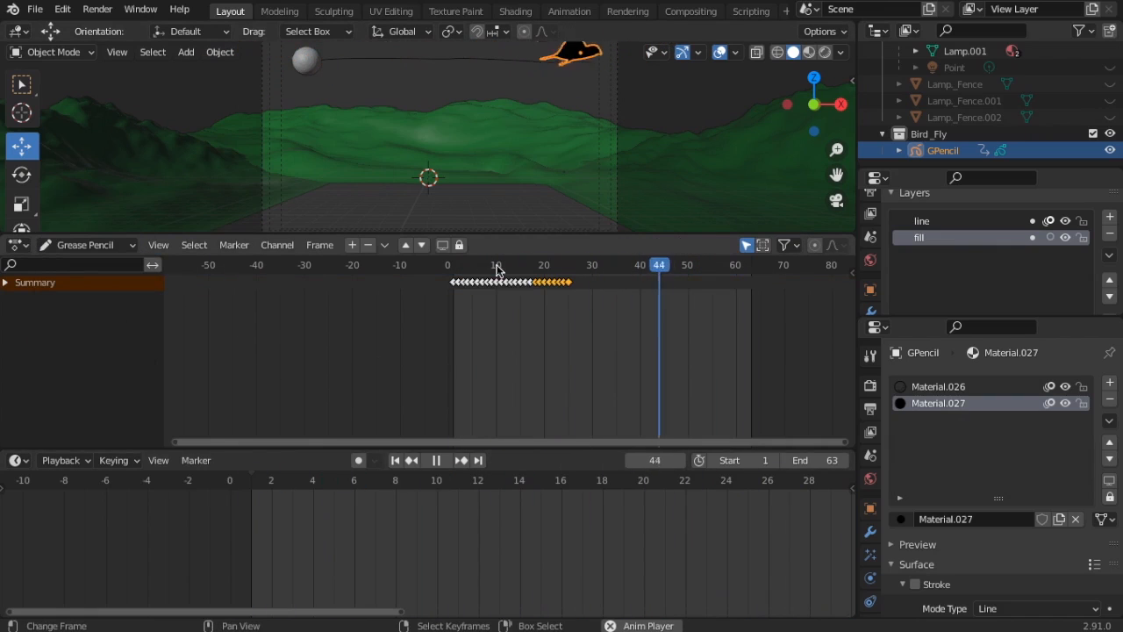
left_click(133, 245)
left_click(81, 264)
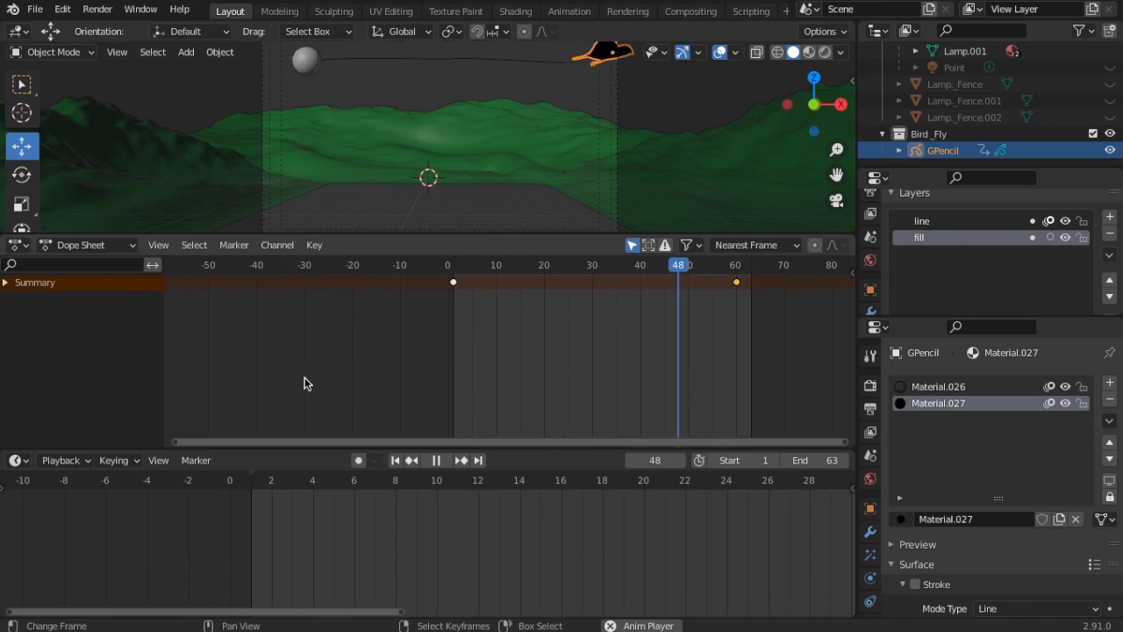
Step: In Grease Pencil mode, duplicate the drawing keyframes of frames 10 to 25 onto frames 26 to 41 and play the result
left_click(110, 245)
left_click(96, 318)
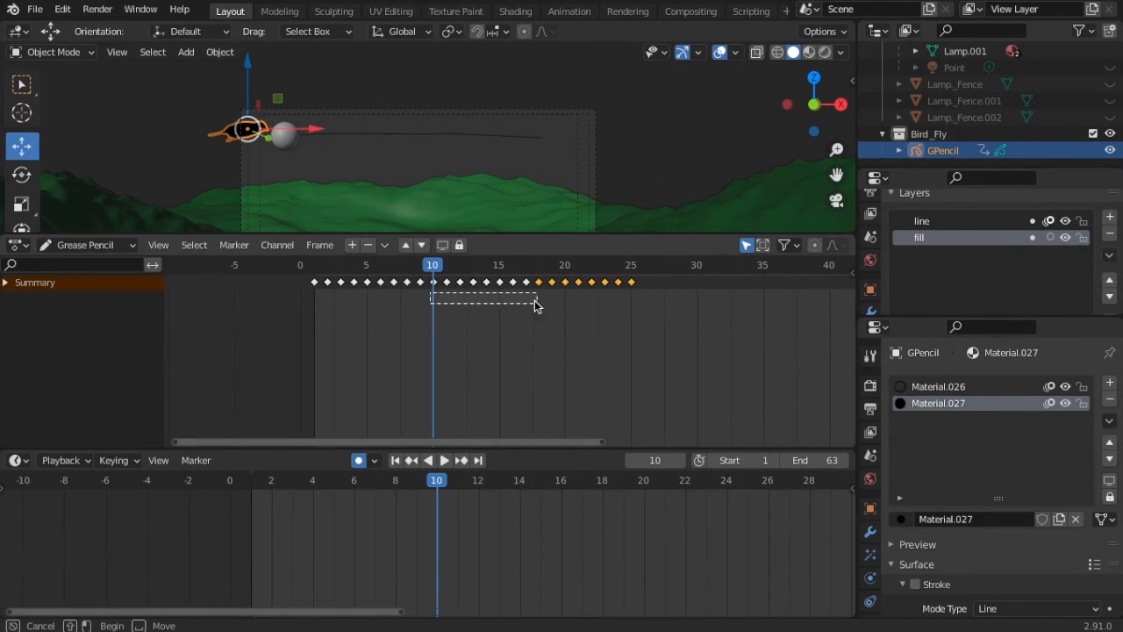
left_click_drag(642, 275, 646, 276)
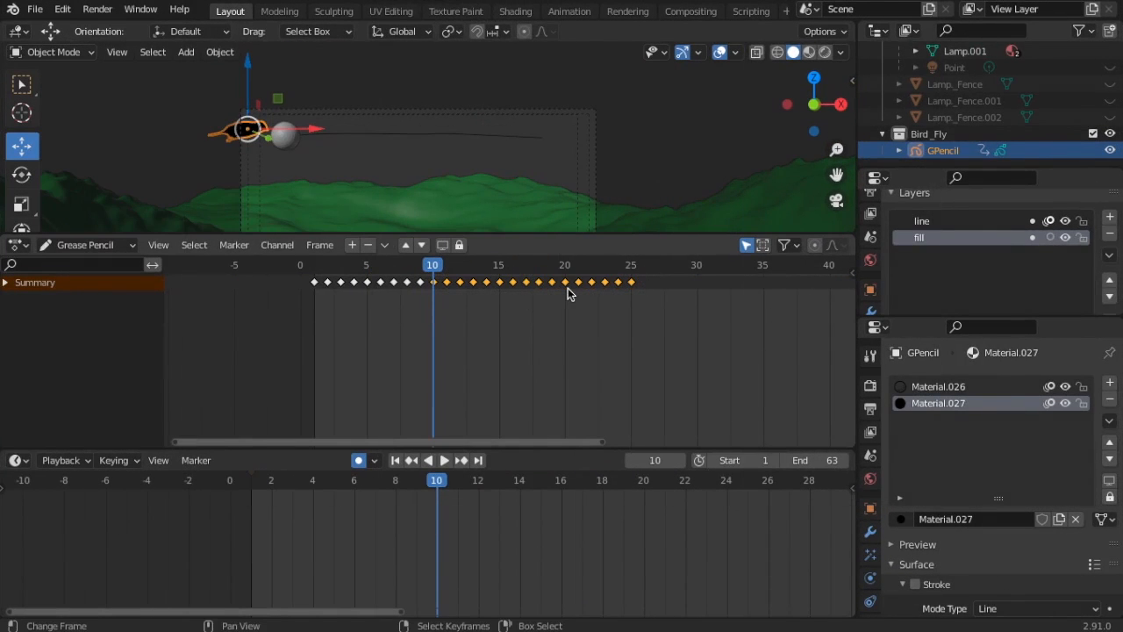
key("g")
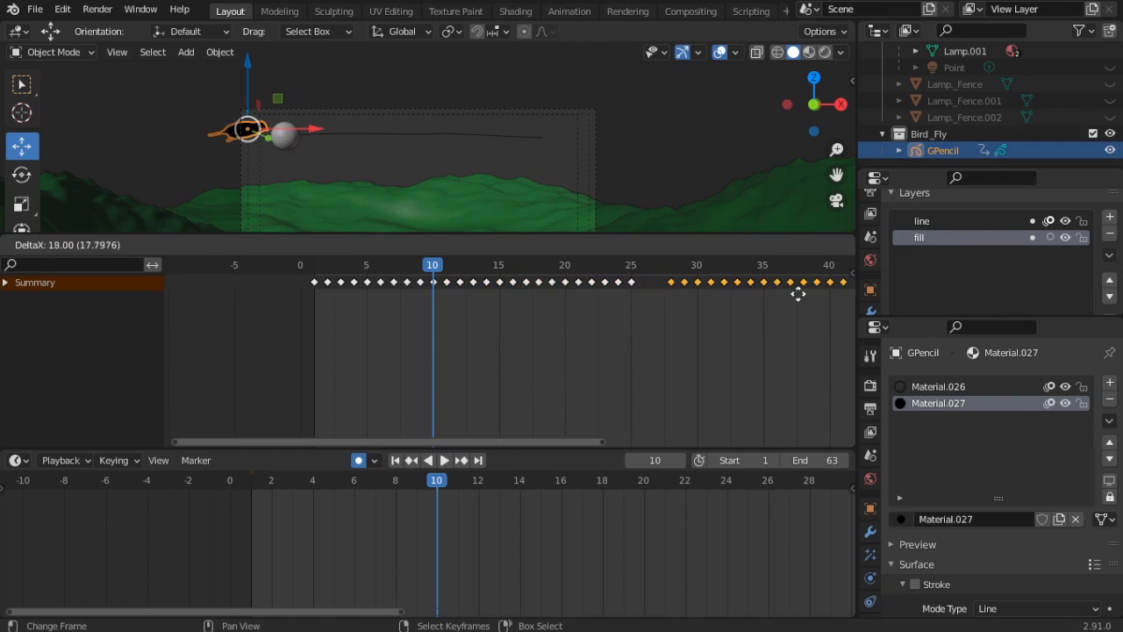
left_click(781, 294)
scroll(604, 313, "down", 3)
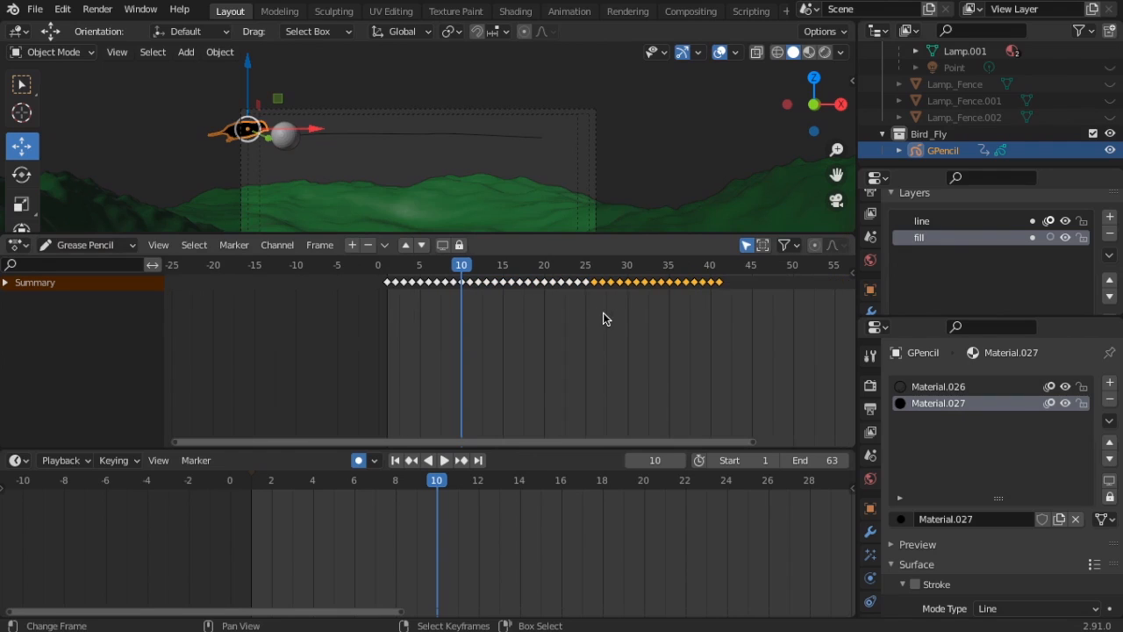
key("space")
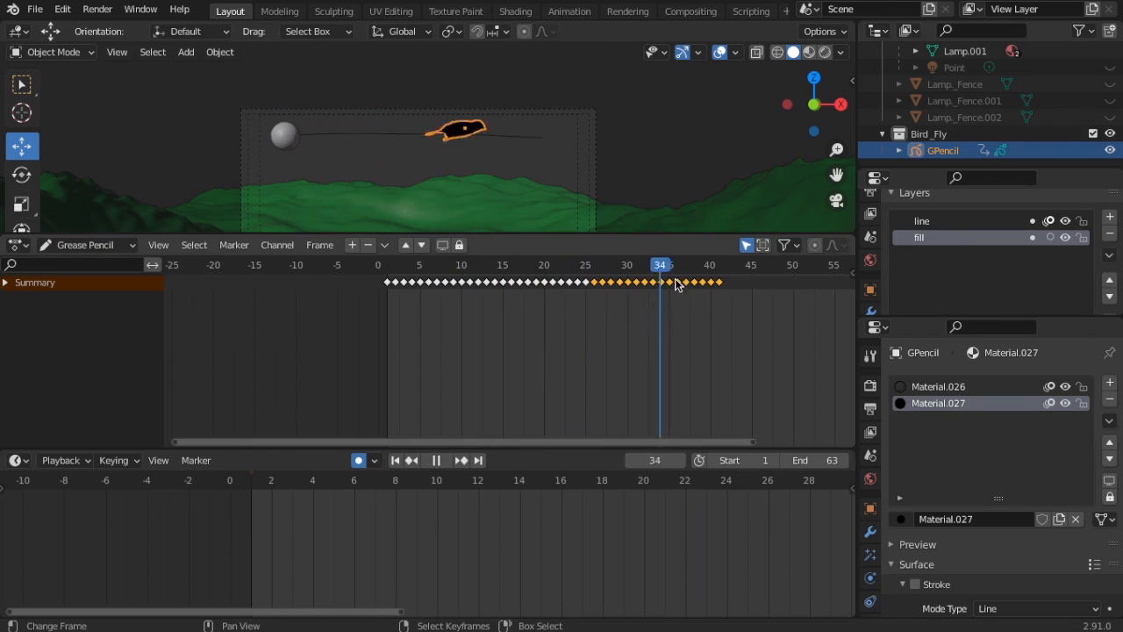
Step: Duplicate the drawing keyframes of frames 18 to 41 directly after frame 41, so the flapping continues past the scene's end frame
left_click_drag(719, 282, 529, 279)
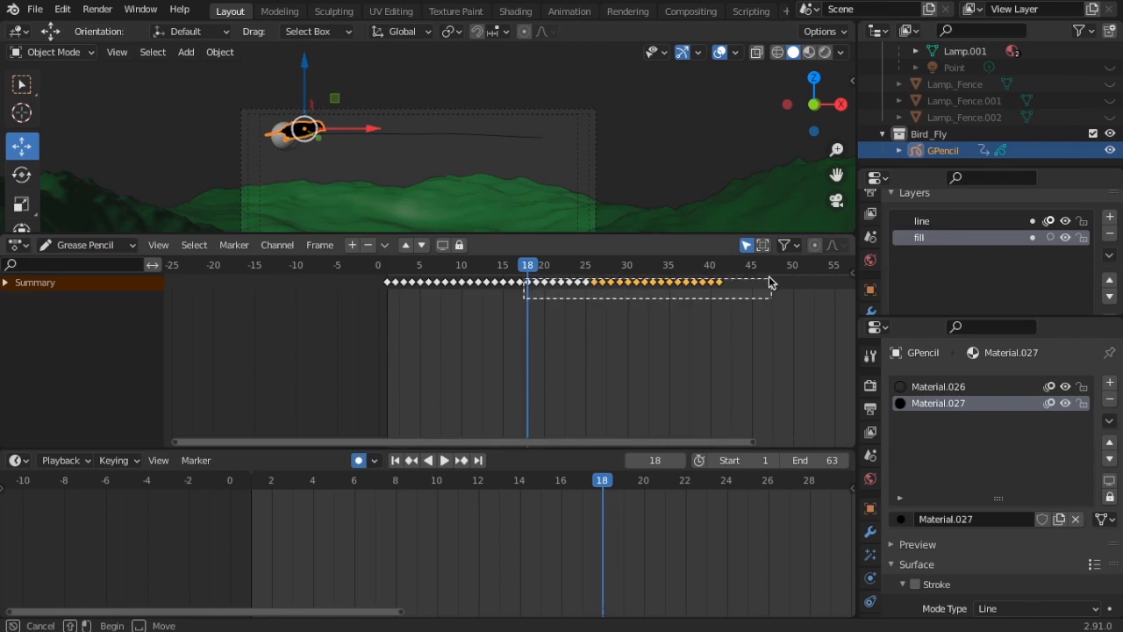
left_click_drag(779, 293, 778, 293)
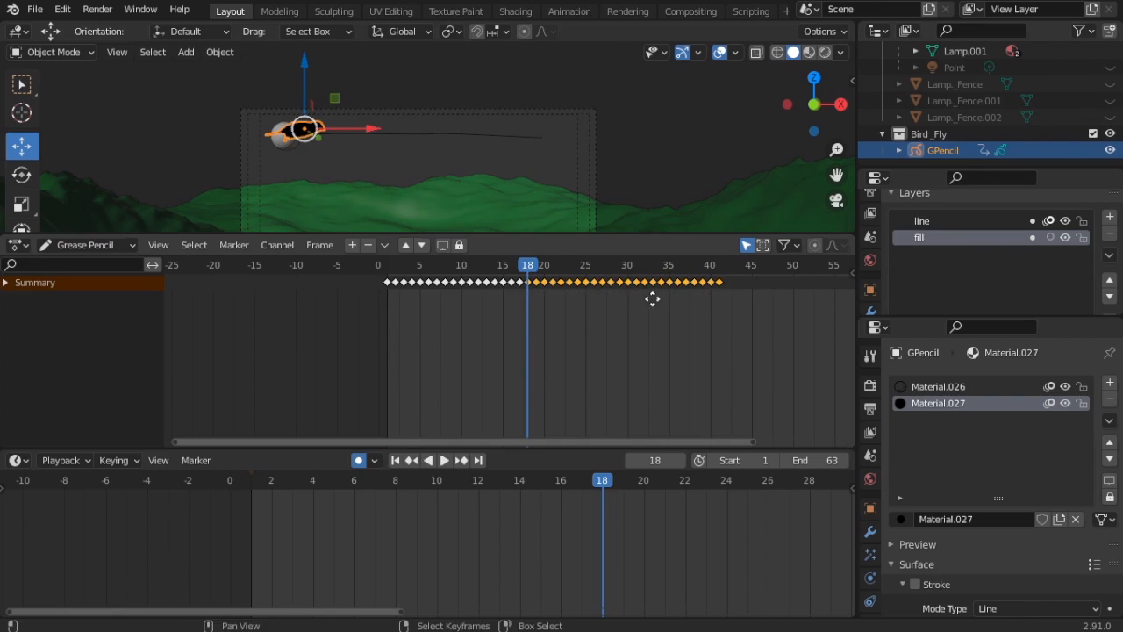
key("g")
left_click(168, 307)
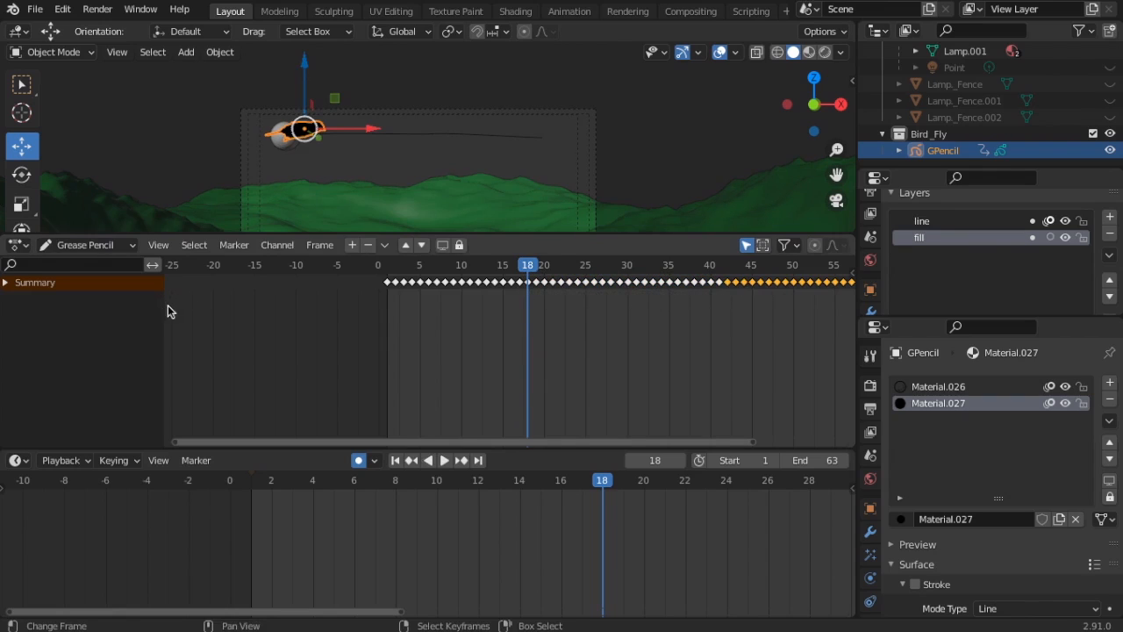
scroll(580, 328, "down", 3)
left_click(667, 335)
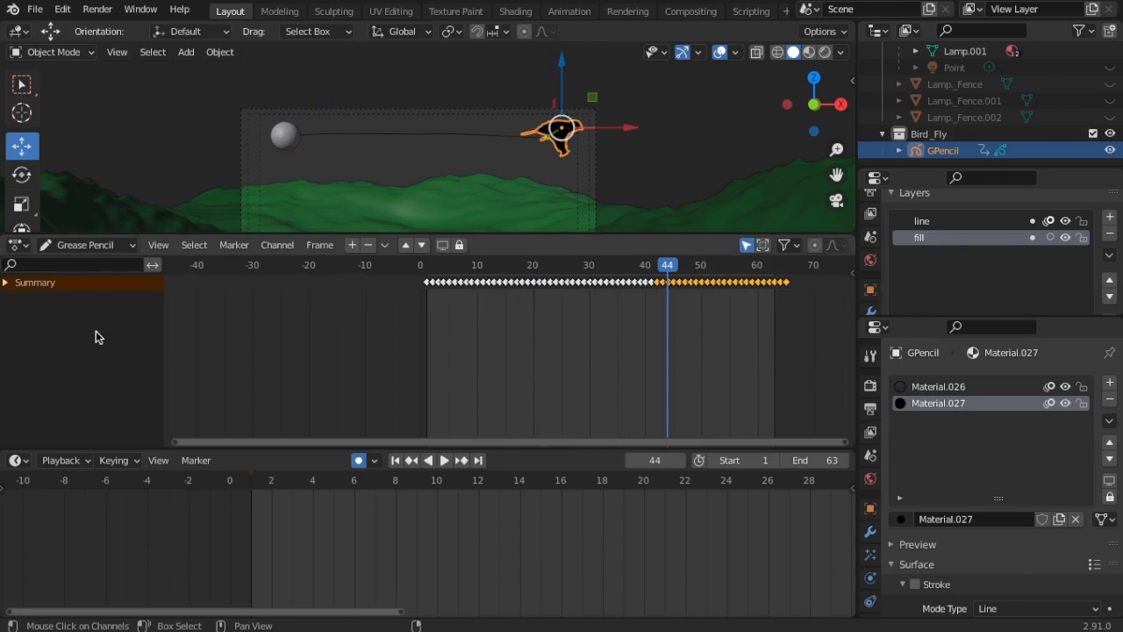
Step: Return to Dope Sheet mode, keyframe the bird slightly lower along Z at frame 29, and preview the motion
left_click(133, 245)
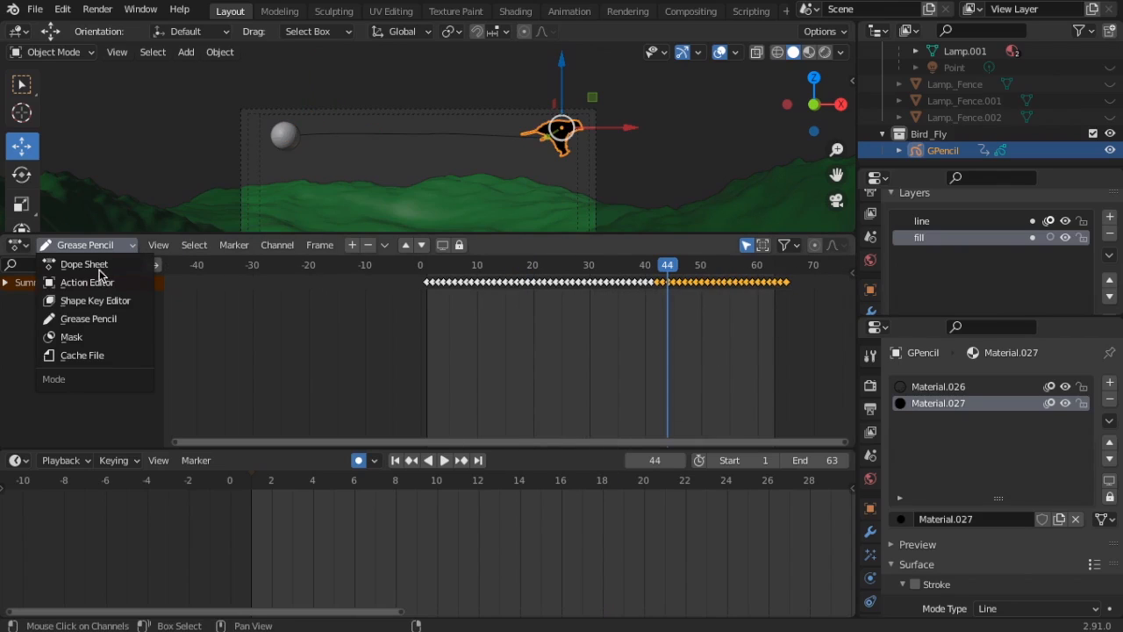
left_click(101, 265)
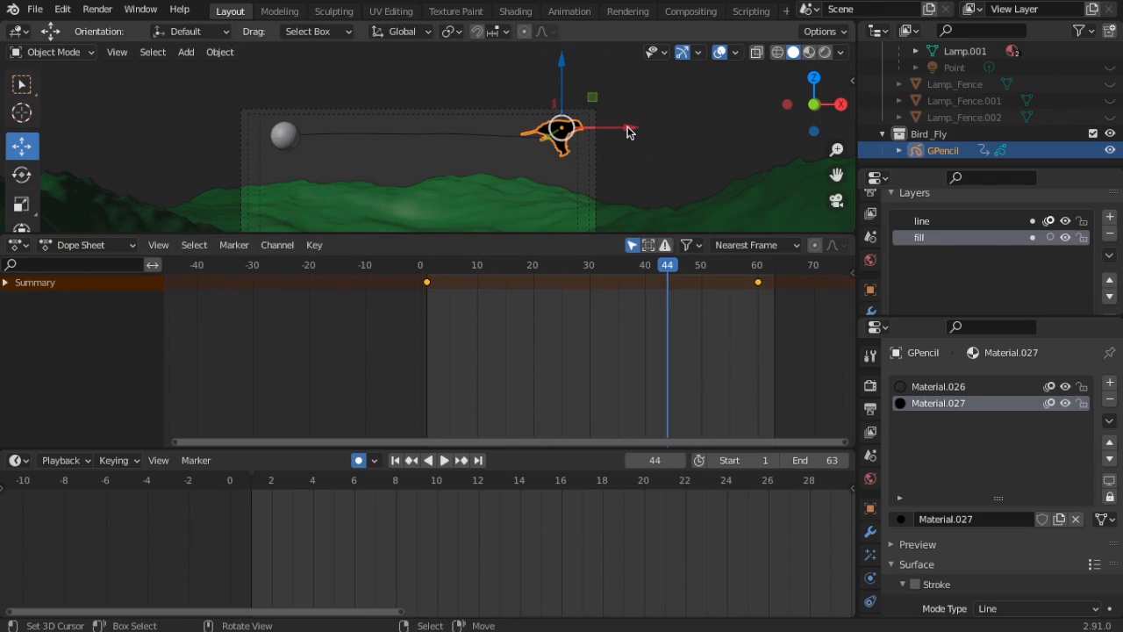
left_click_drag(667, 266, 584, 269)
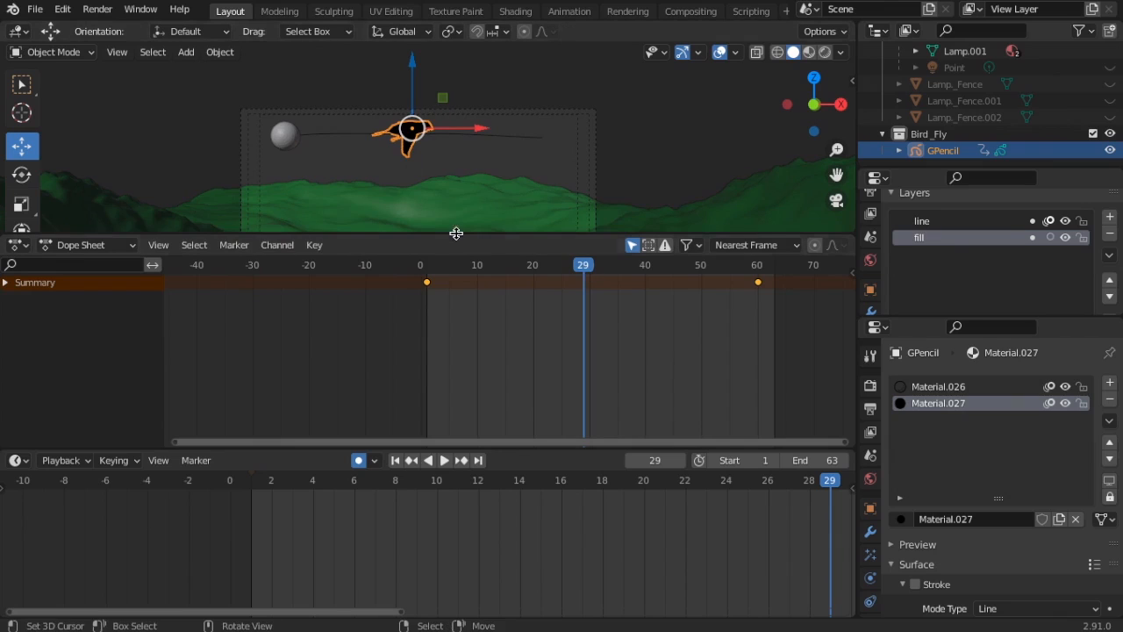
left_click_drag(412, 88, 416, 118)
left_click_drag(570, 269, 614, 276)
key("space")
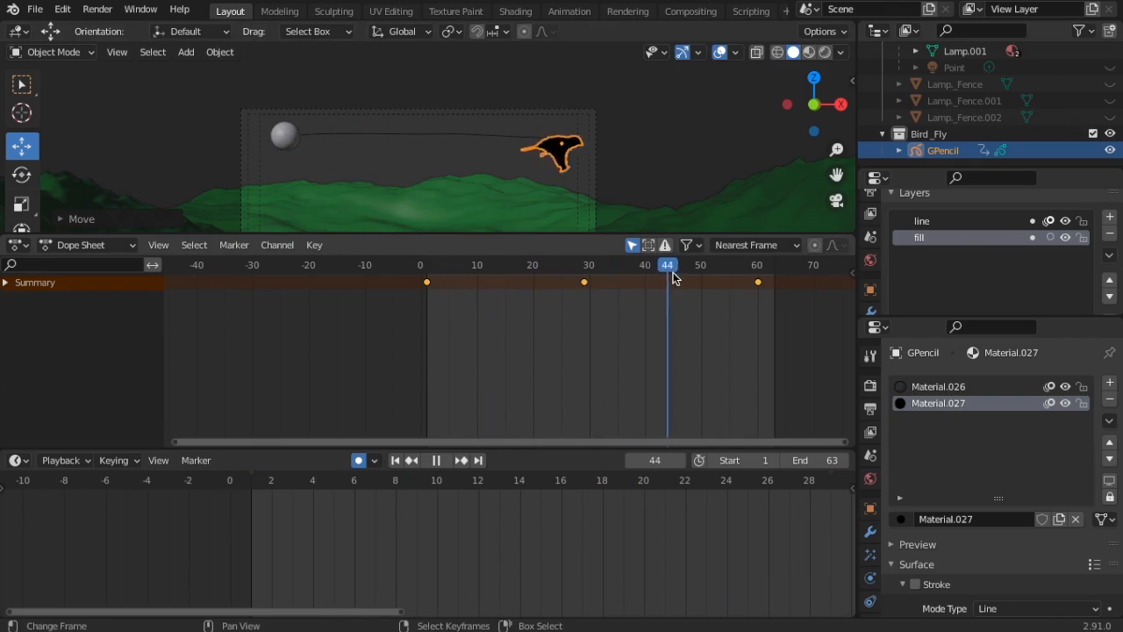
Step: Scrub the flight from the start to frame 63 and examine where the bird ends relative to the camera frame
left_click(409, 270)
left_click_drag(411, 270, 778, 255)
scroll(551, 185, "down", 5)
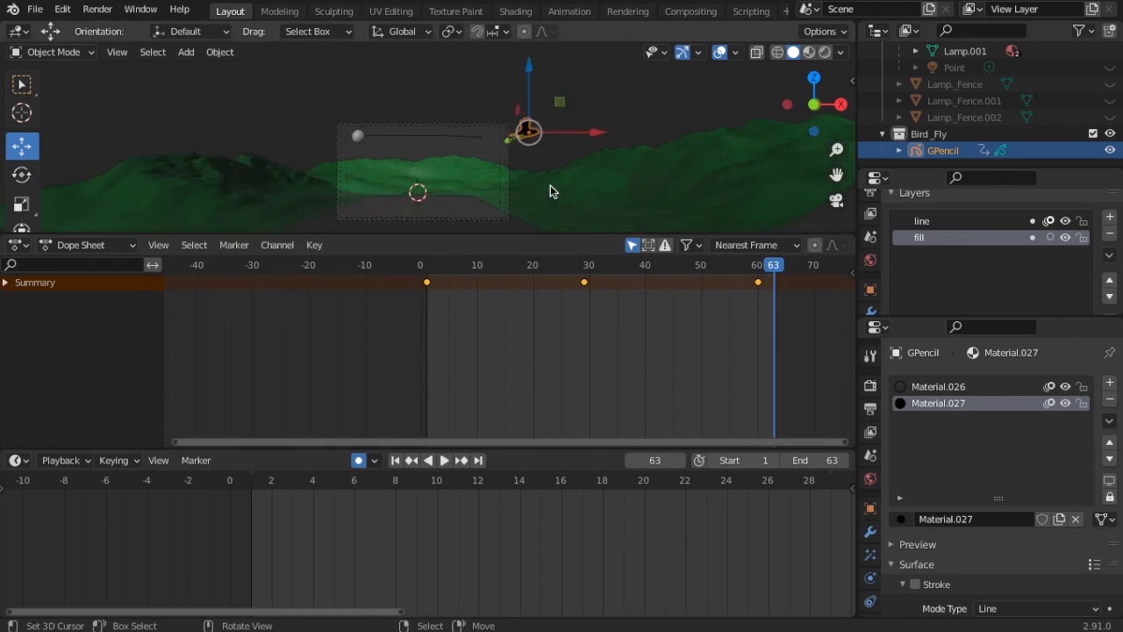
scroll(549, 191, "up", 7)
Step: Enlarge the 3D viewport by shrinking the Dope Sheet and the timeline, and save the file
left_click_drag(534, 234, 532, 387)
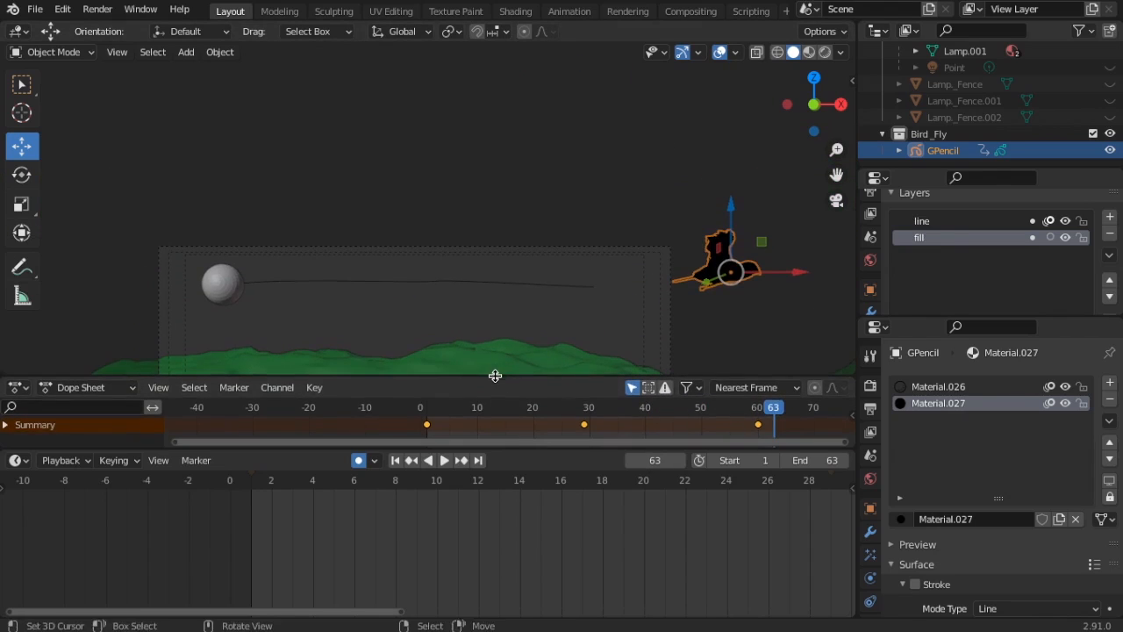
left_click_drag(532, 447, 532, 583)
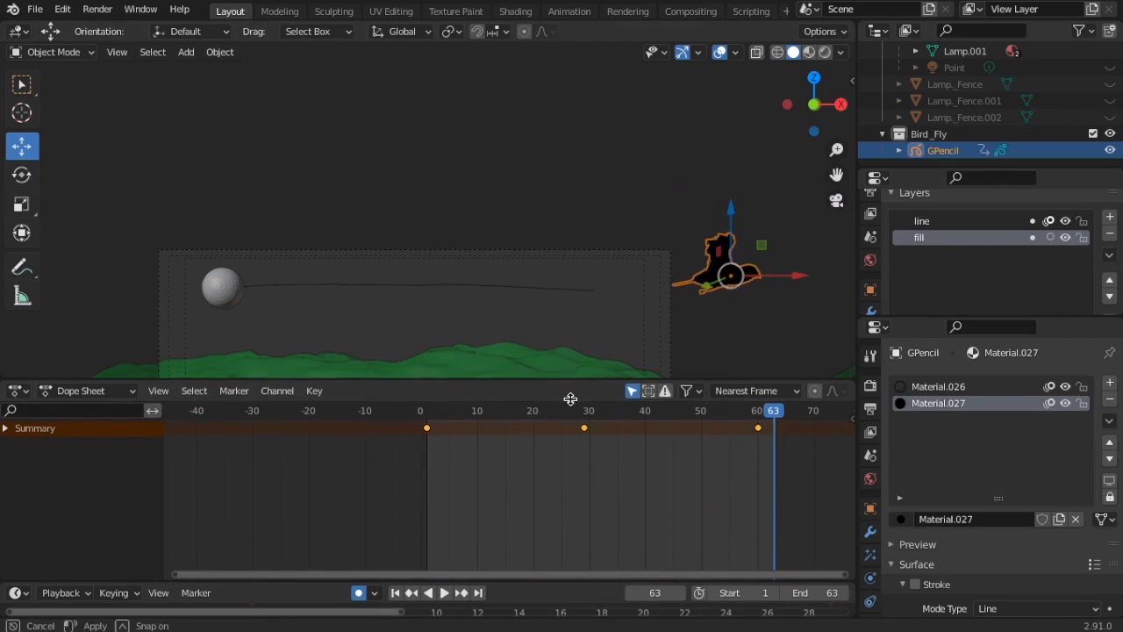
left_click_drag(574, 378, 555, 519)
left_click(35, 10)
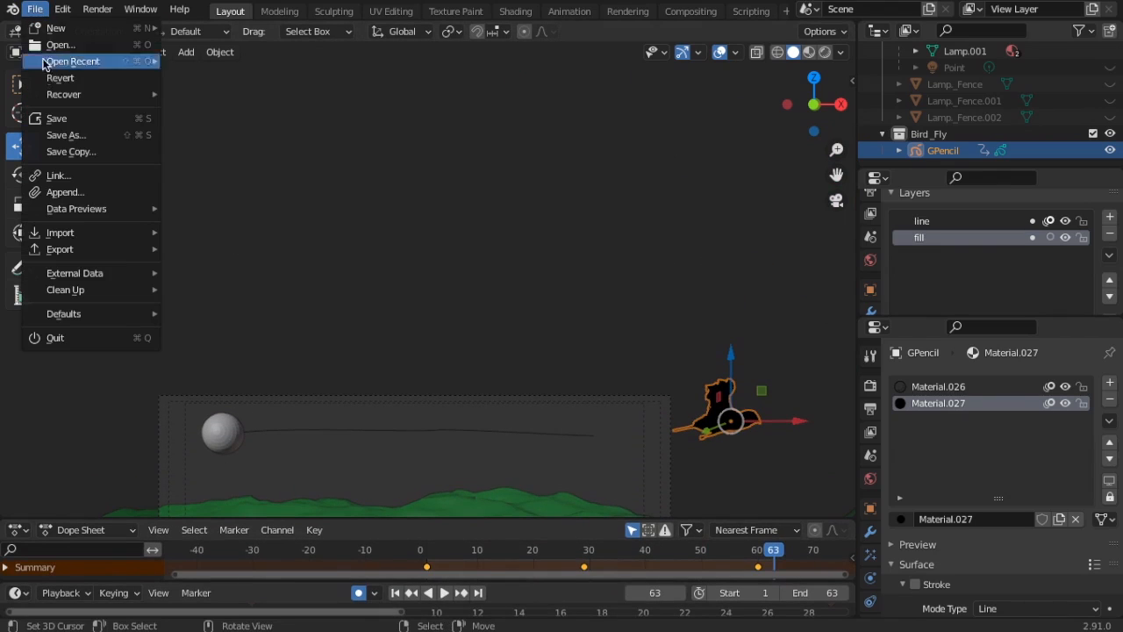
left_click(56, 121)
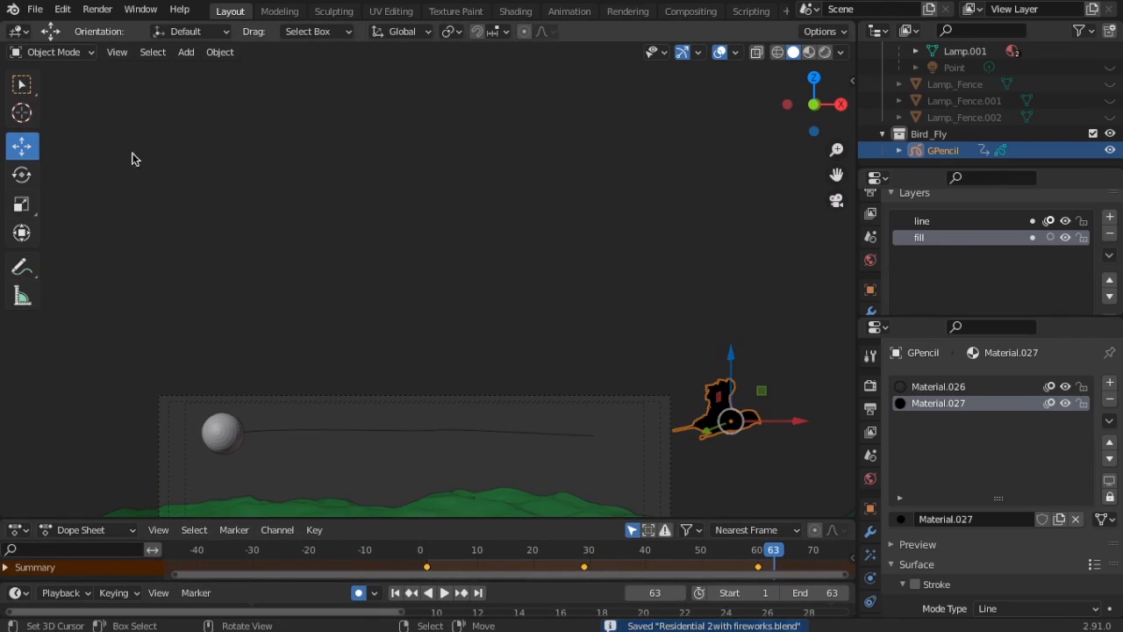
Step: Switch the viewport to Rendered shading and preview the bird's flight, stopping at frame 20
left_click(807, 54)
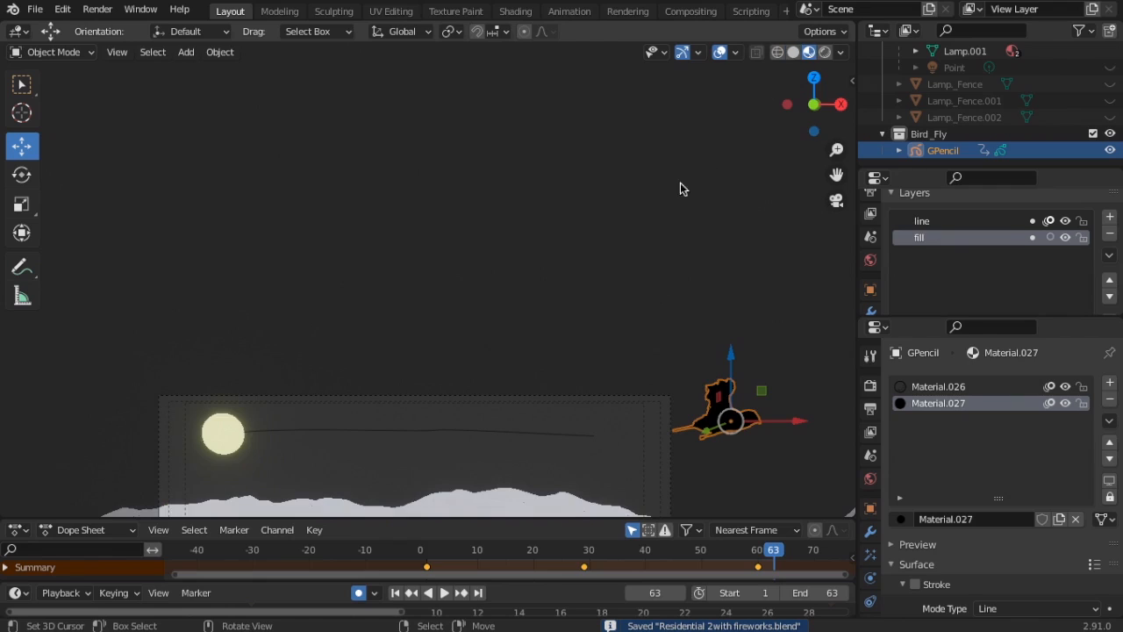
left_click(825, 52)
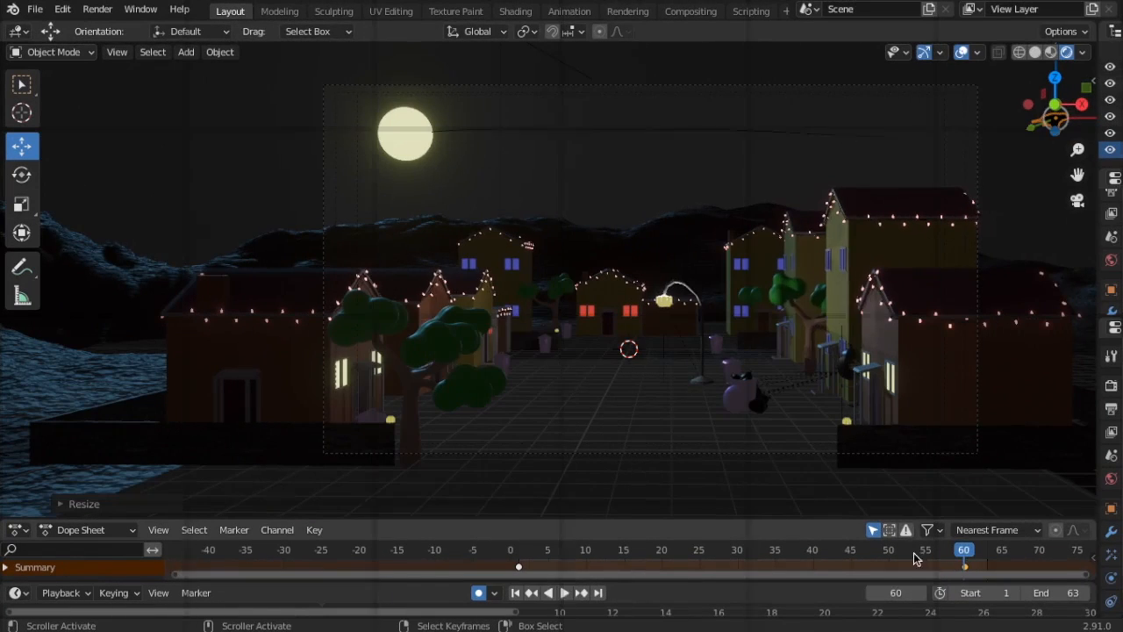
left_click_drag(688, 565, 628, 560)
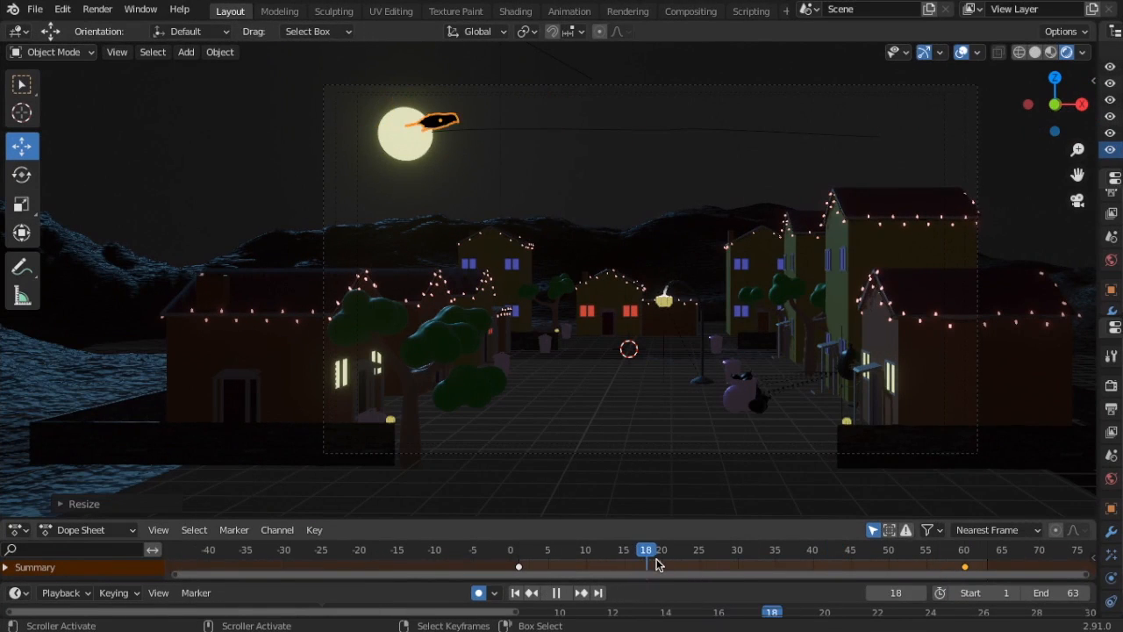
key("space")
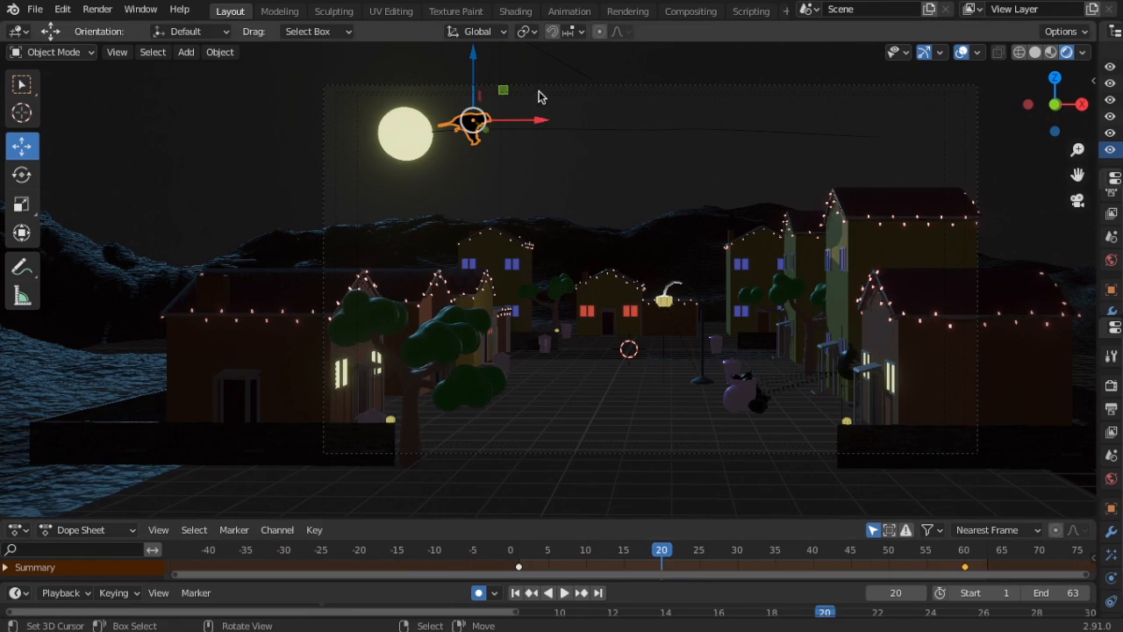
Step: At frame 20, lower the bird about 1.7 m along Z with auto keying on, and play the flight
key("g")
key("z")
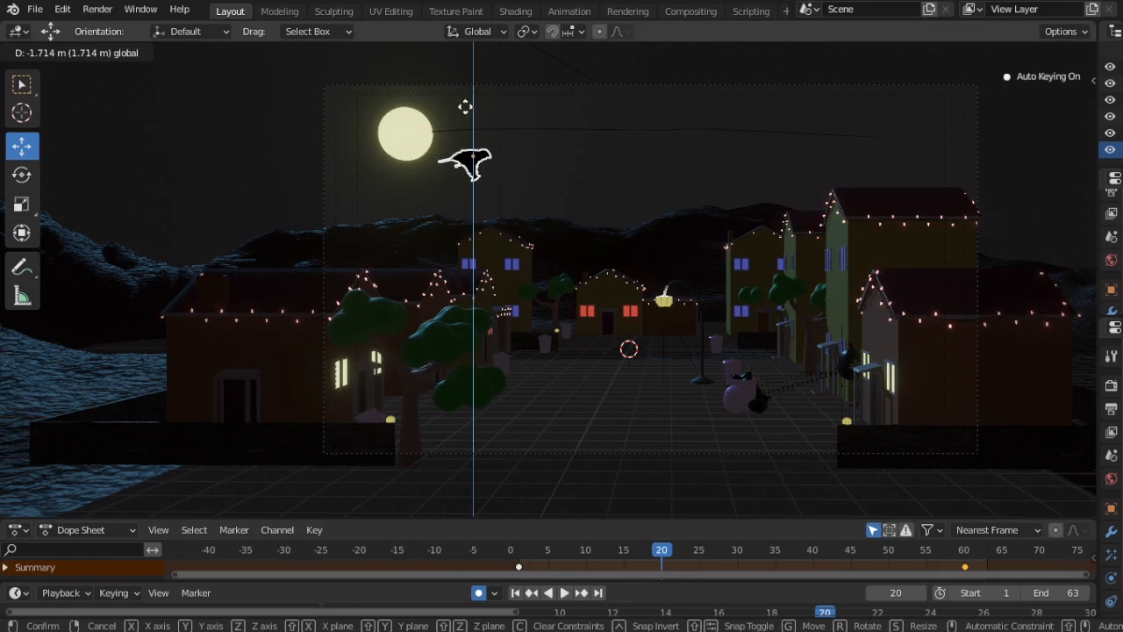
left_click(458, 108)
key("space")
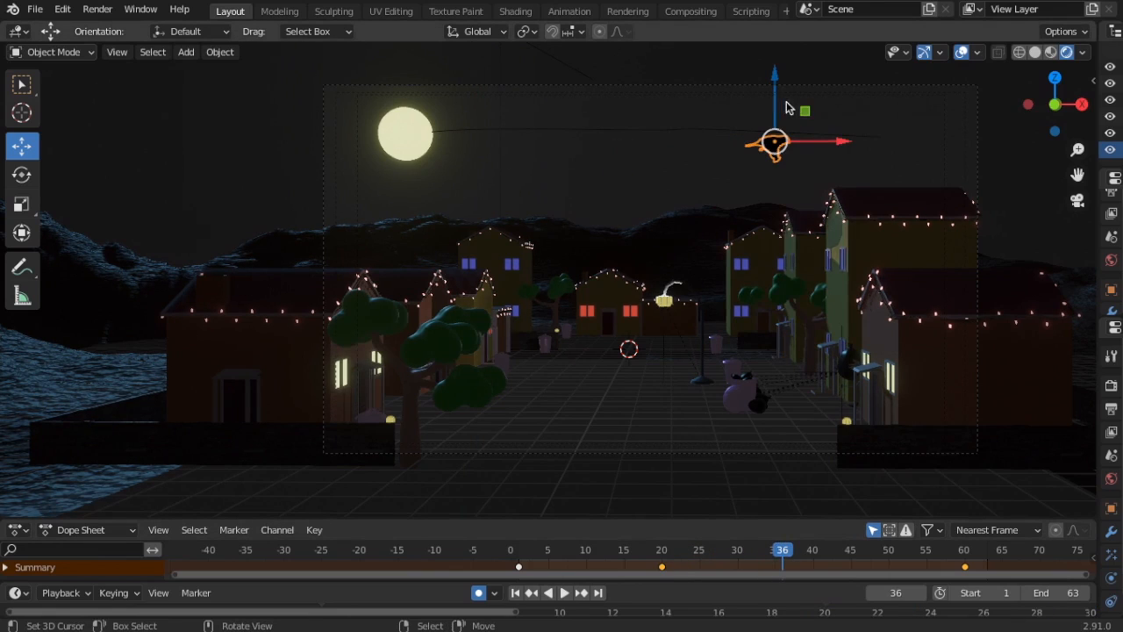
Step: At frame 36, raise the bird about 0.8 m along Z with auto keying on, and play the flight
key("g")
key("z")
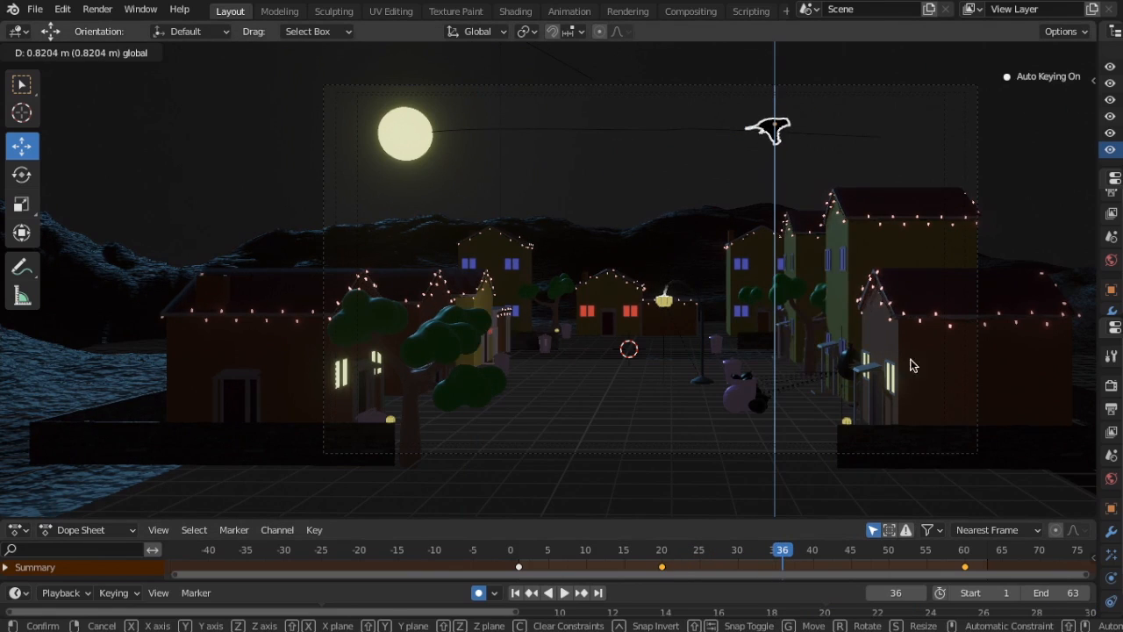
left_click(807, 133)
key("space")
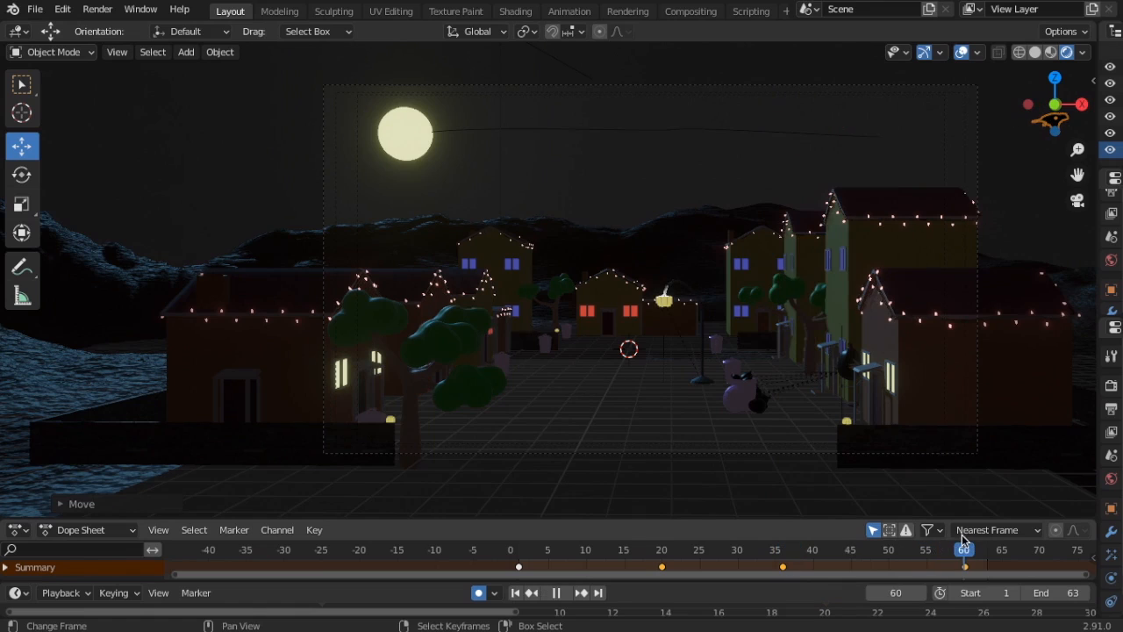
Step: Replay the bird's flight from the start, turn off auto keying, and rewind to frame 0
left_click_drag(437, 482, 366, 466)
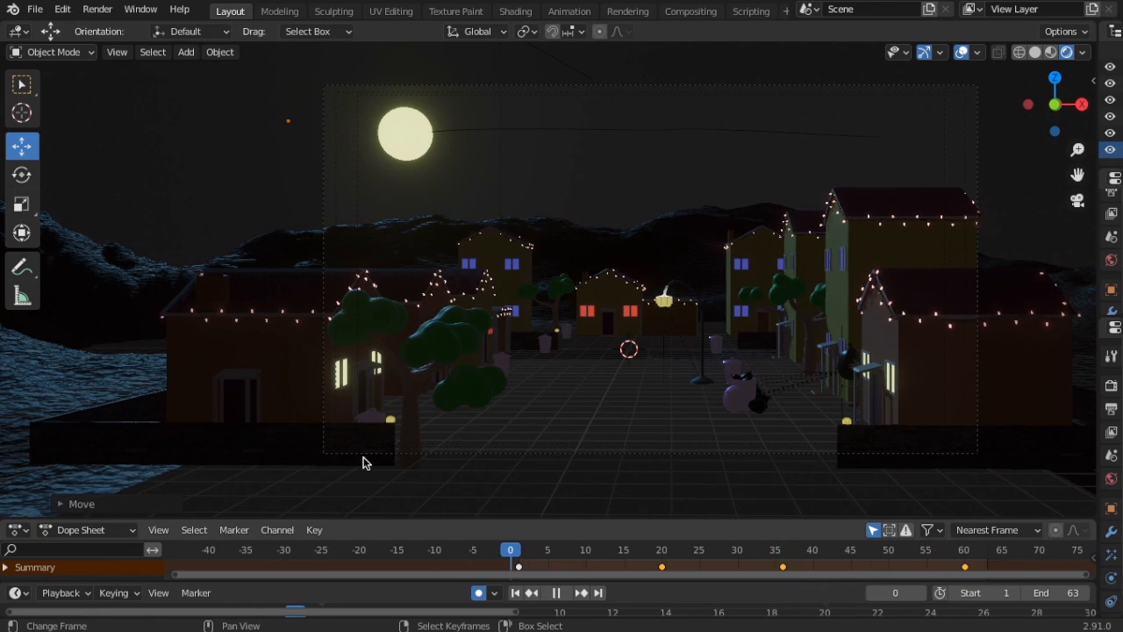
left_click(564, 592)
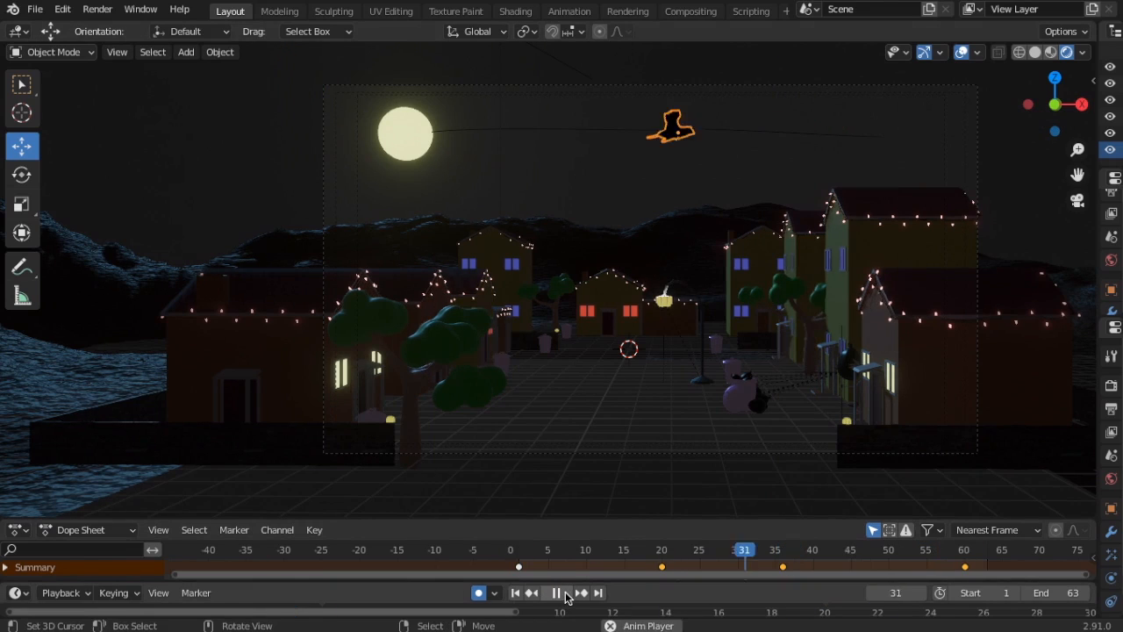
key("space")
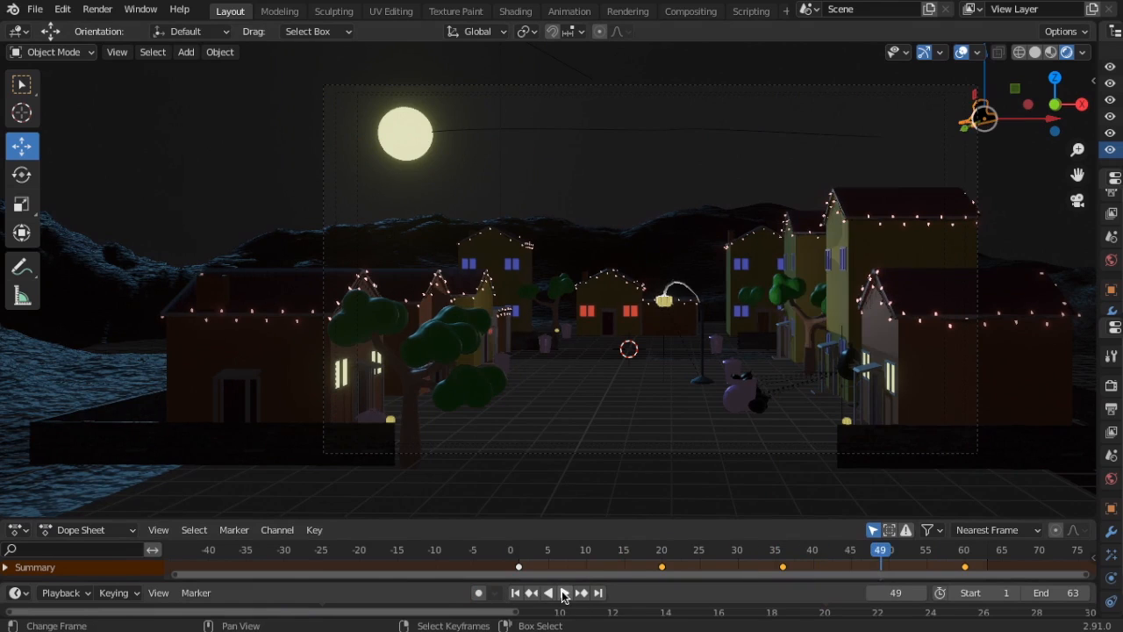
left_click(565, 594)
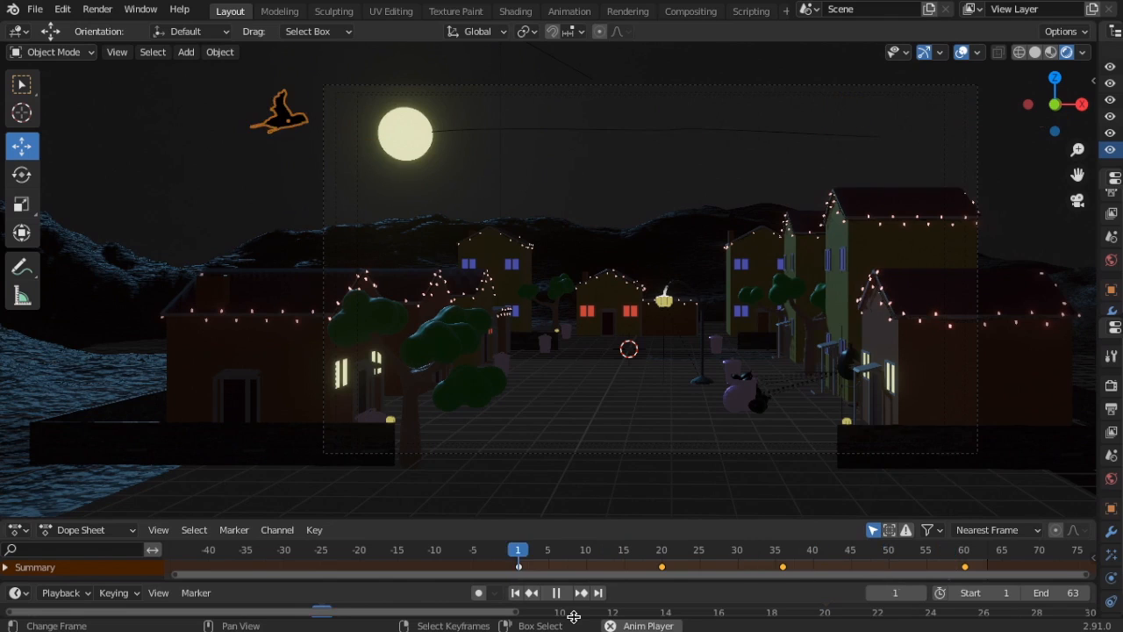
left_click_drag(658, 561, 511, 566)
key("space")
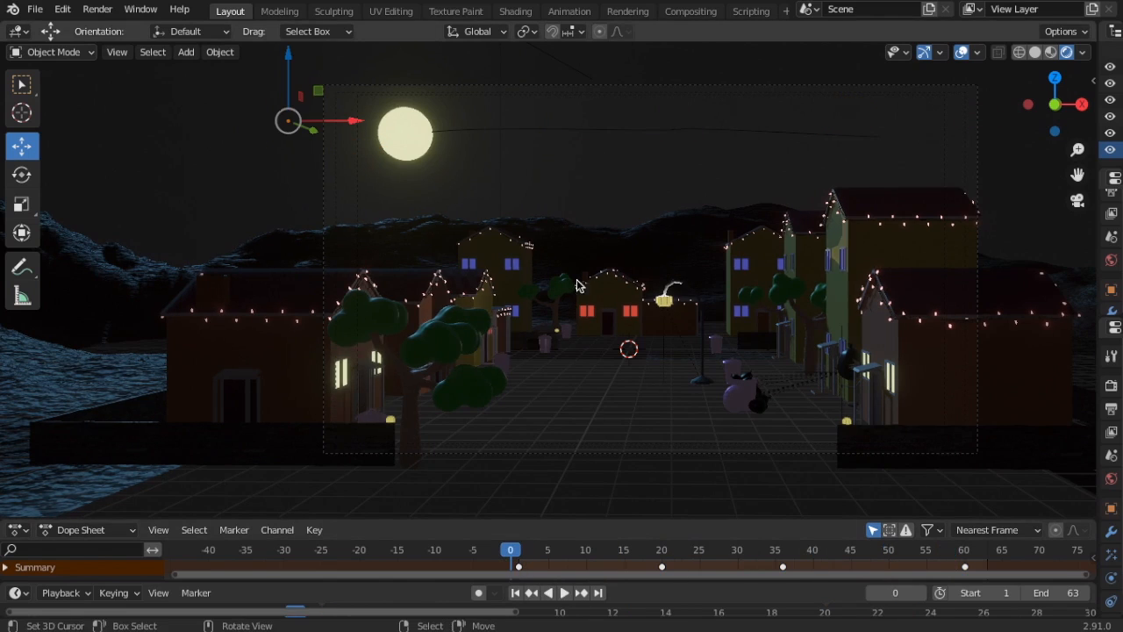
Step: Deselect everything, hide object origins in the viewport overlays, and preview the flight, stopping at frame 1
key("alt+a")
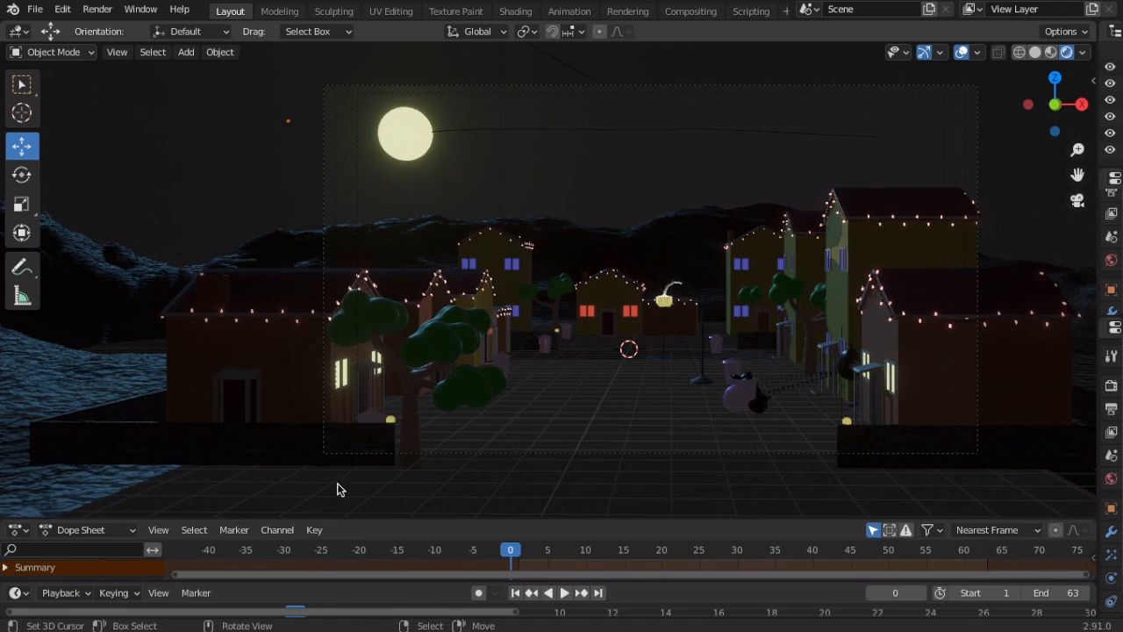
left_click(564, 593)
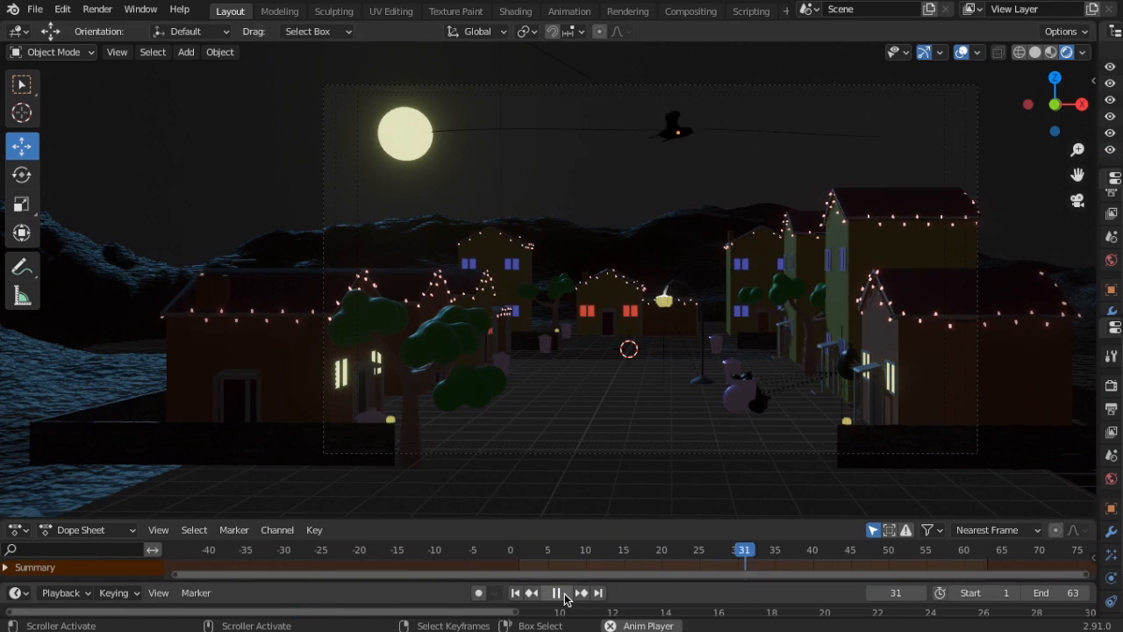
left_click(978, 52)
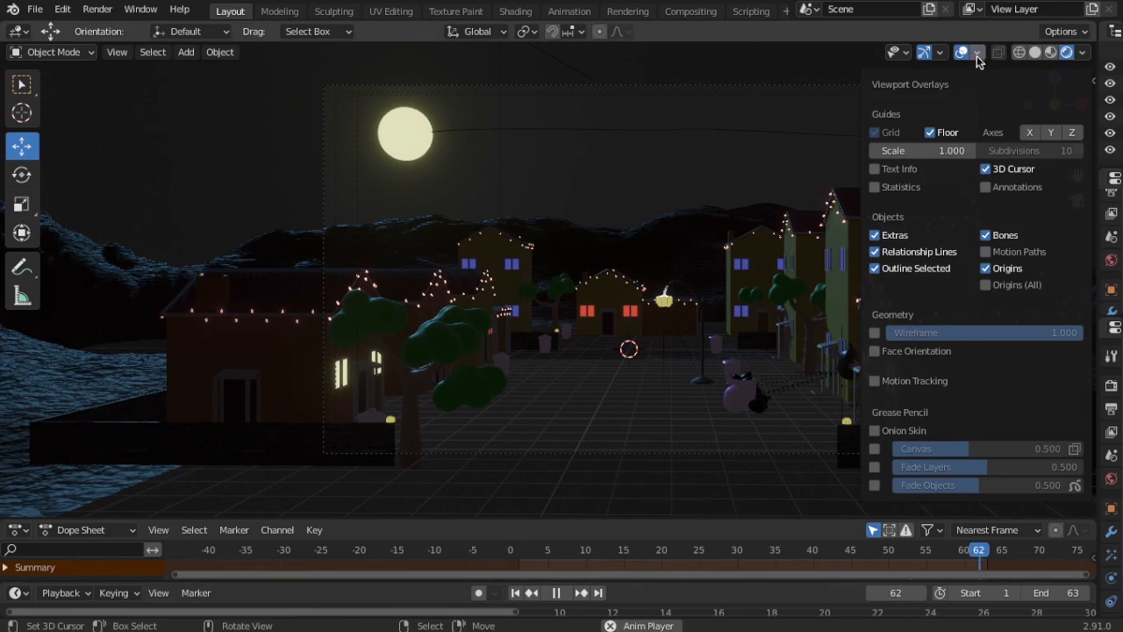
left_click(987, 171)
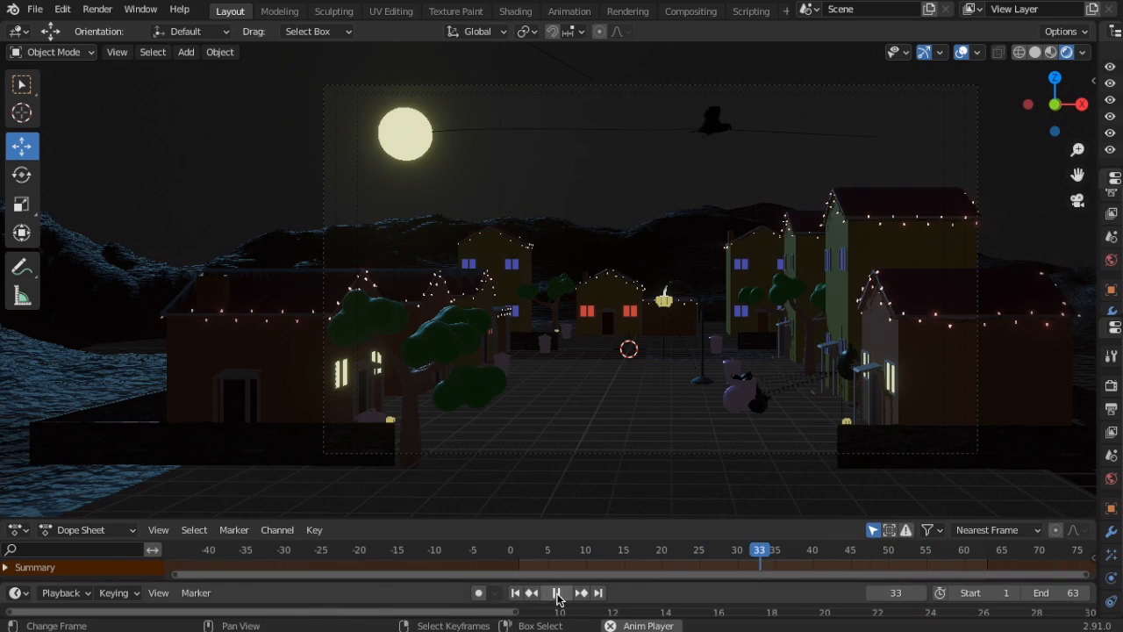
key("Escape")
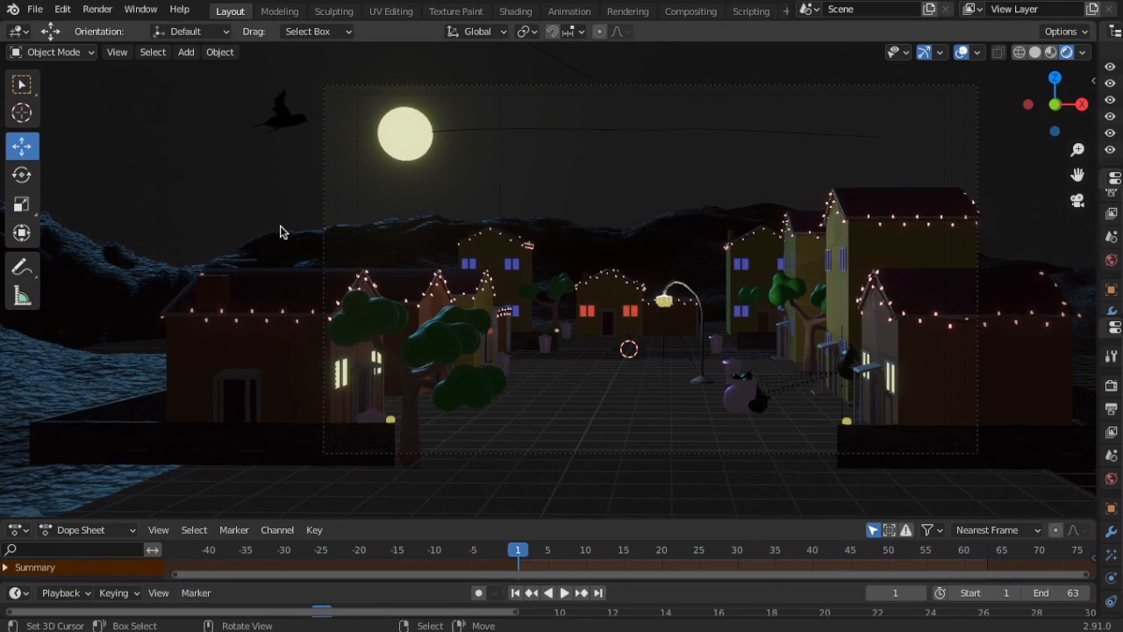
Step: Enlarge the Dope Sheet and duplicate the bird at frame 1, placing the copy lower along Z
left_click_drag(631, 517, 633, 487)
left_click(283, 109)
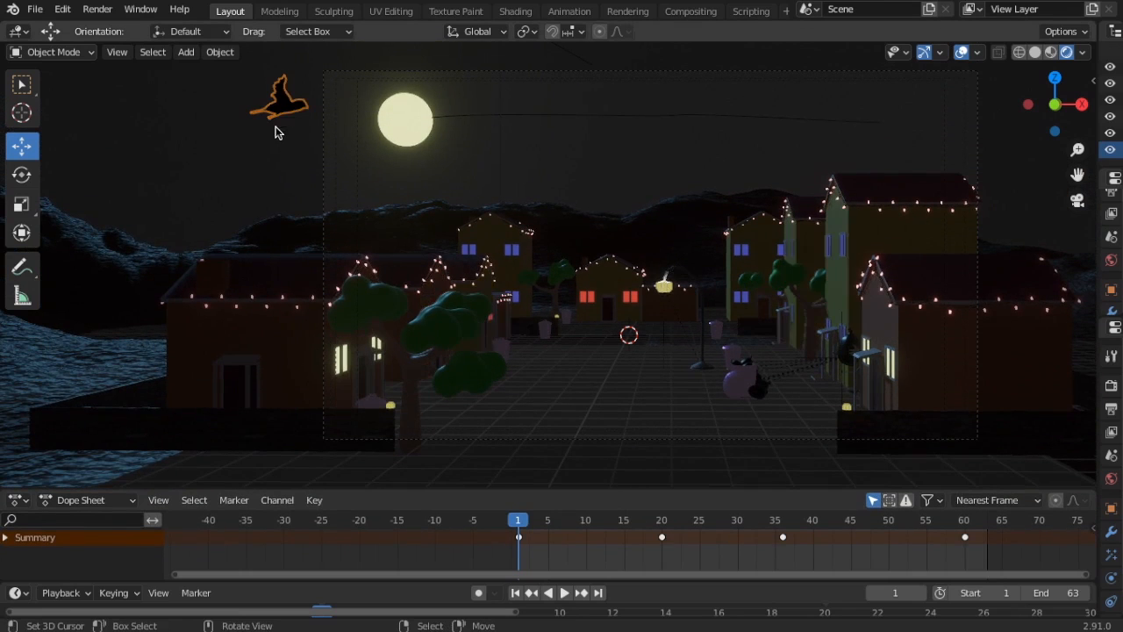
key("g")
key("z")
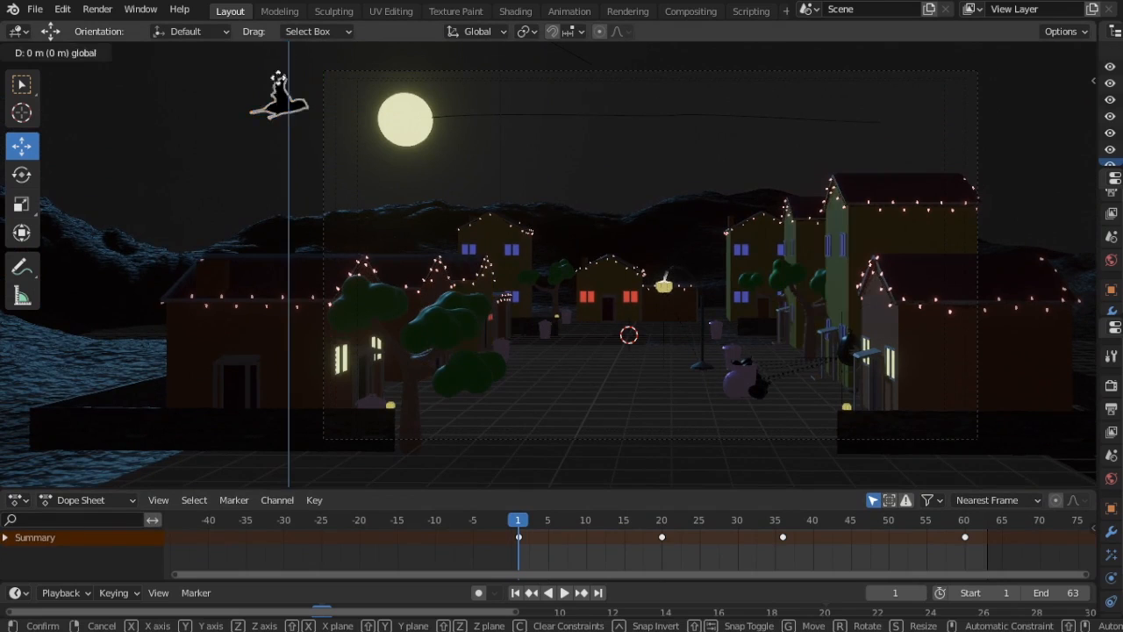
left_click(278, 139)
Step: Try to shift the original bird farther outside the camera frame along X without auto keying, and play the flight
left_click(279, 104)
key("g")
key("x")
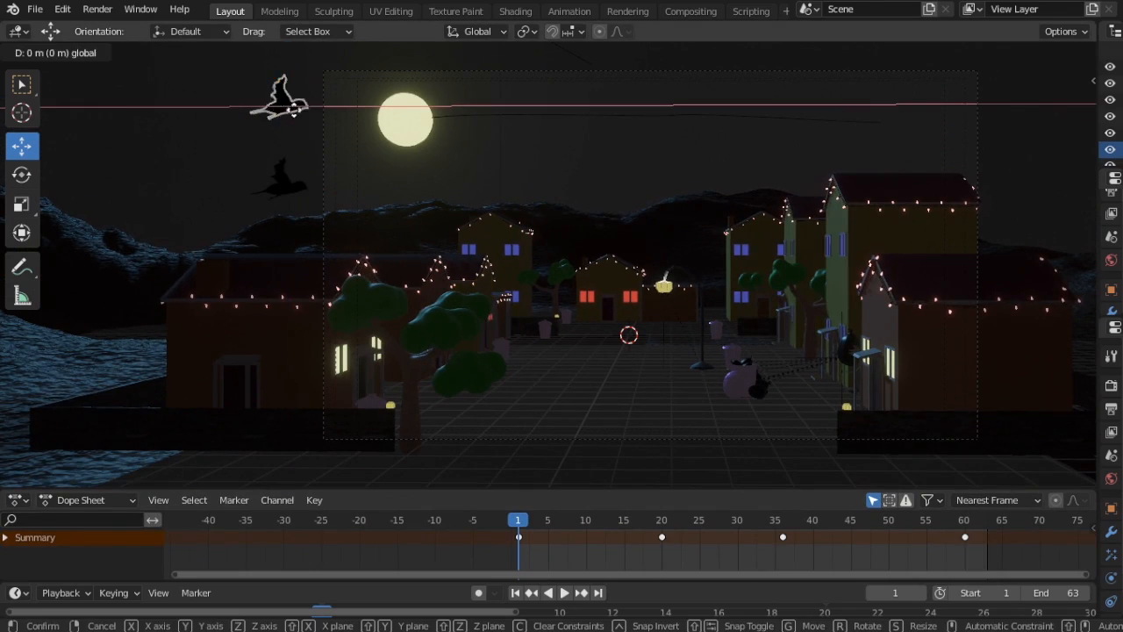
left_click(188, 115)
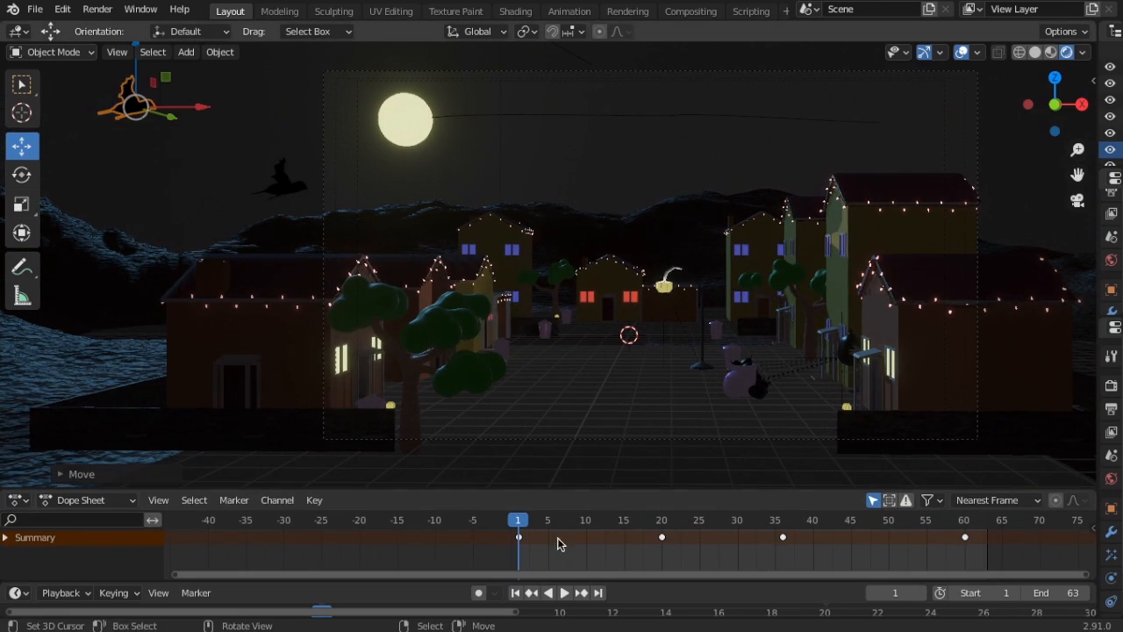
left_click(565, 594)
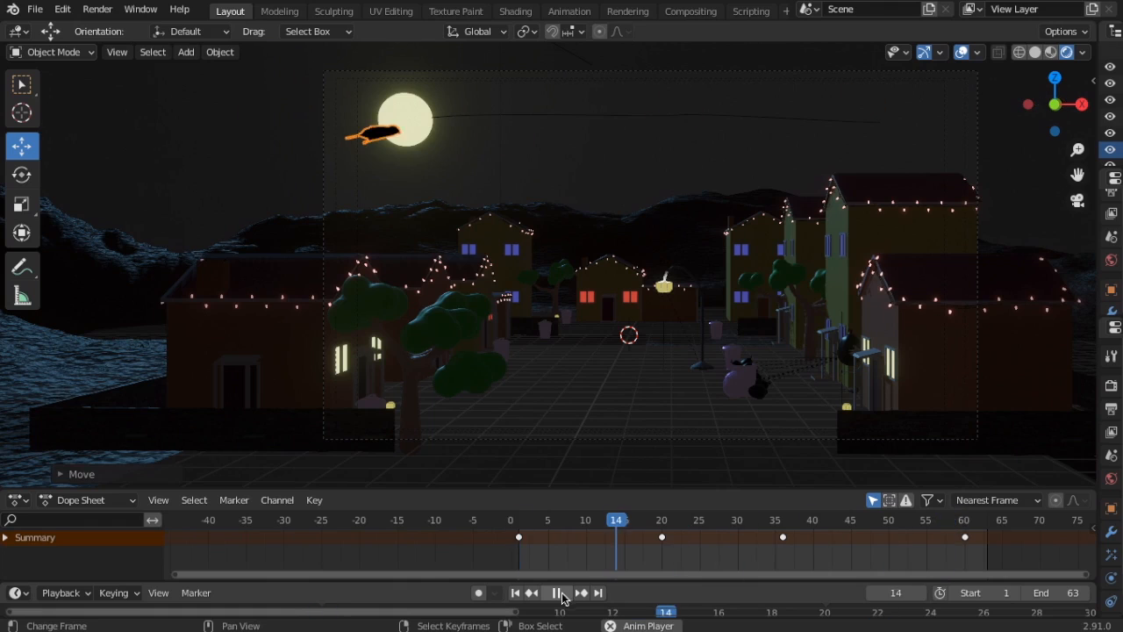
left_click(565, 594)
Step: At frame 1, turn on auto keying, move the selected bird farther back along X, and play to frame 24
left_click_drag(612, 535, 517, 534)
left_click(478, 592)
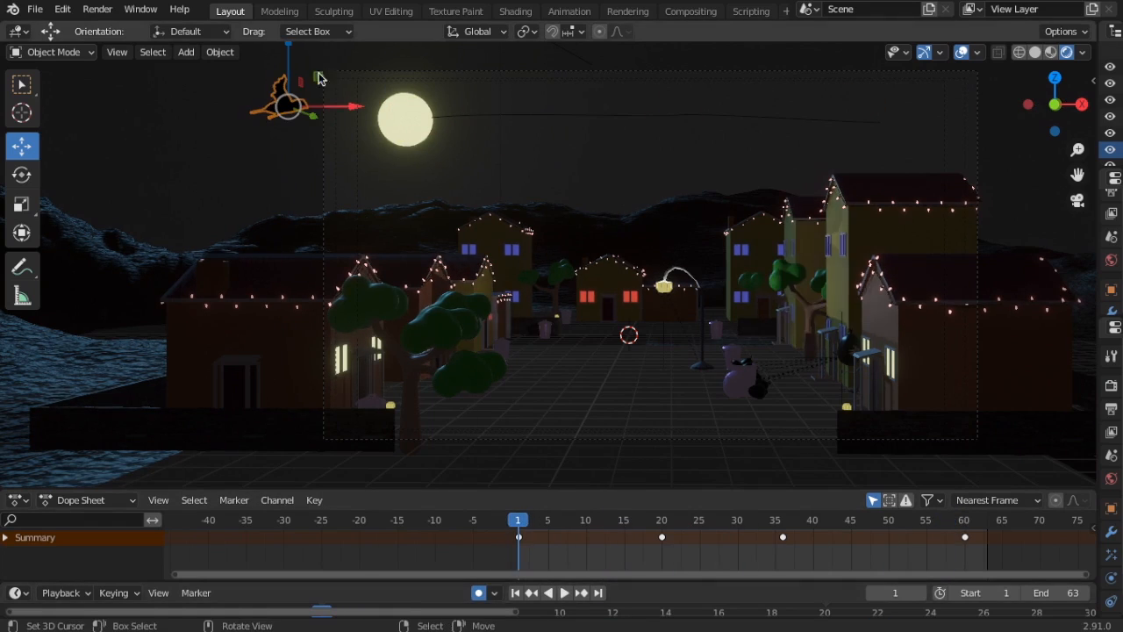
left_click_drag(356, 118, 214, 120)
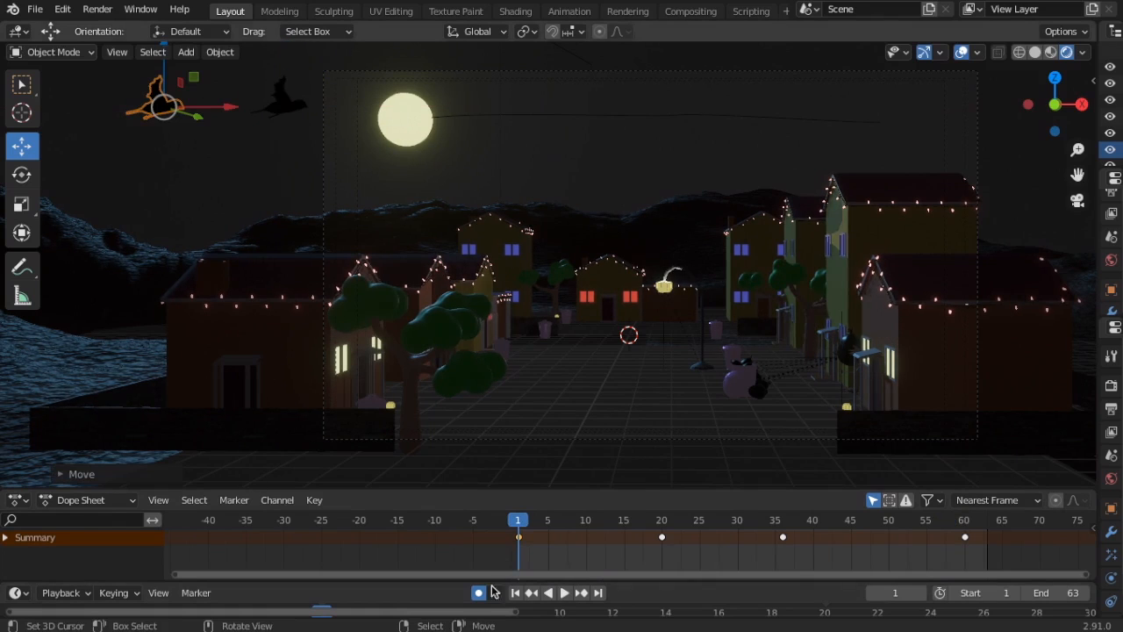
left_click(564, 593)
left_click(556, 595)
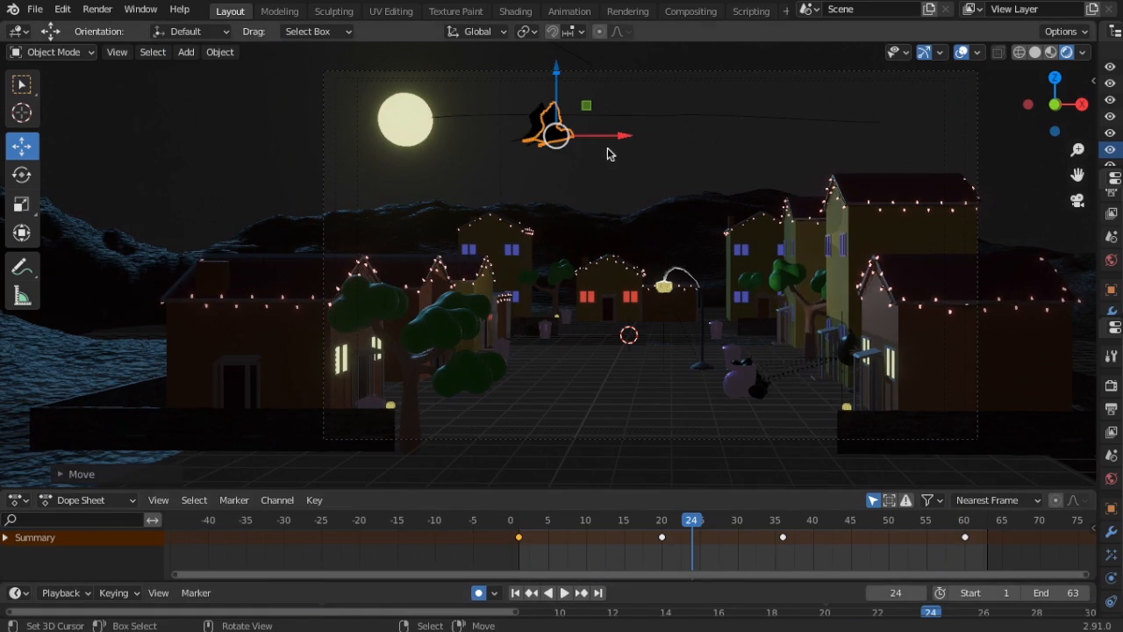
Step: At frame 20, move the selected bird back along X to beneath the moon and lower it along Z
left_click_drag(609, 153, 499, 149)
mouse_move(660, 518)
left_mouse_down()
mouse_move(511, 504)
mouse_move(662, 509)
left_mouse_up()
key("g")
key("x")
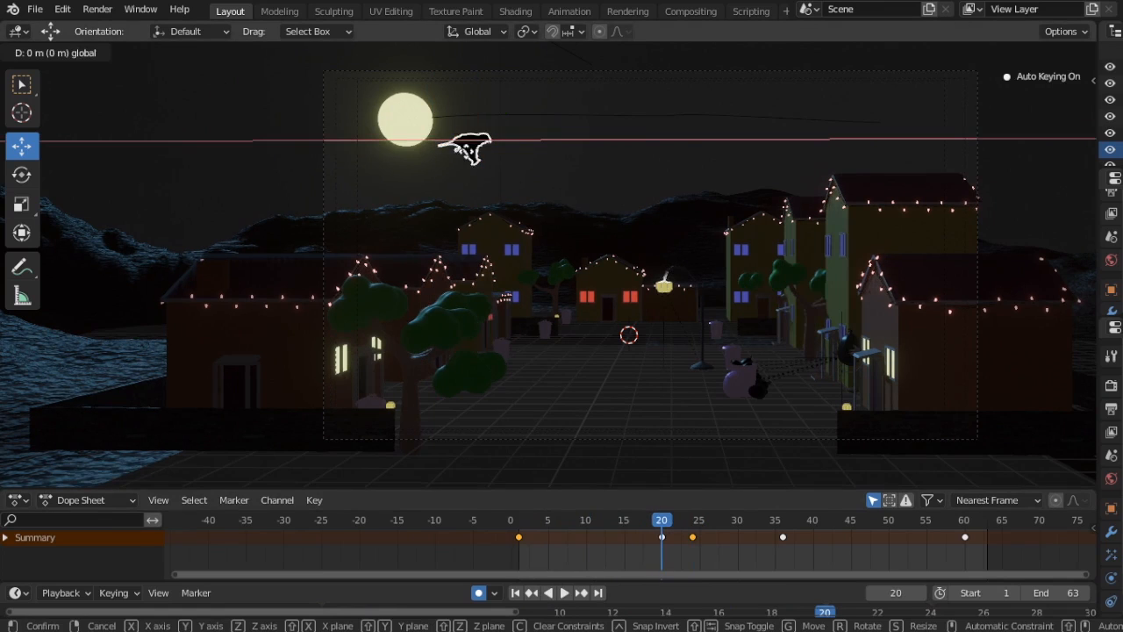
left_click(386, 88)
key("g")
key("z")
left_click(432, 150)
Step: Delete the stray keyframe at frame 24 and play the flight of both birds
left_click(692, 537)
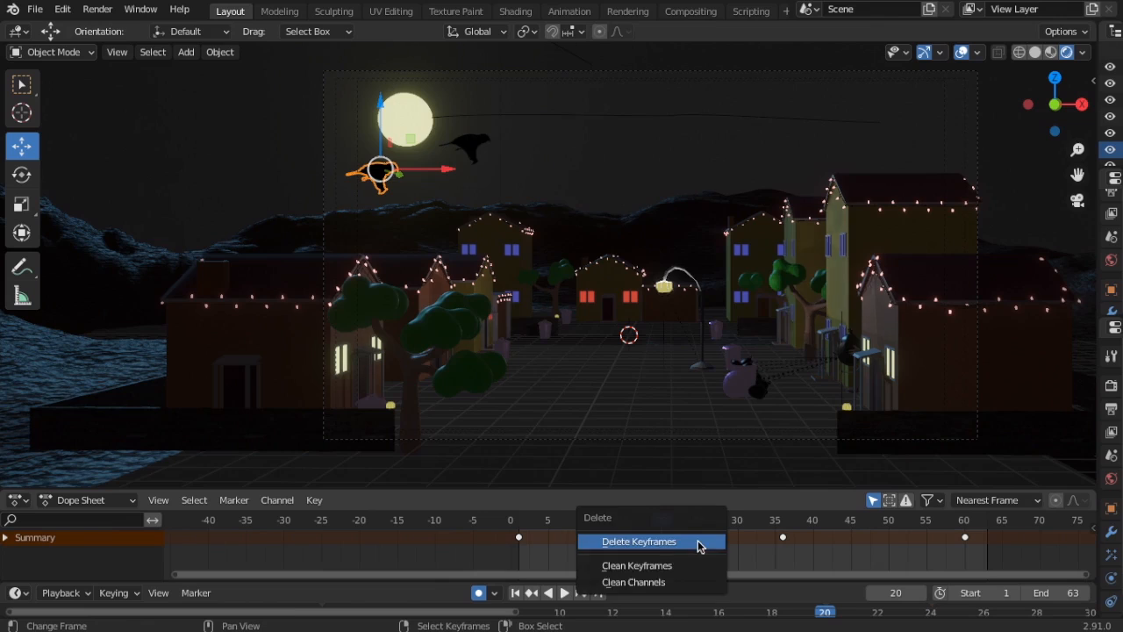
key("x")
left_click(694, 536)
key("space")
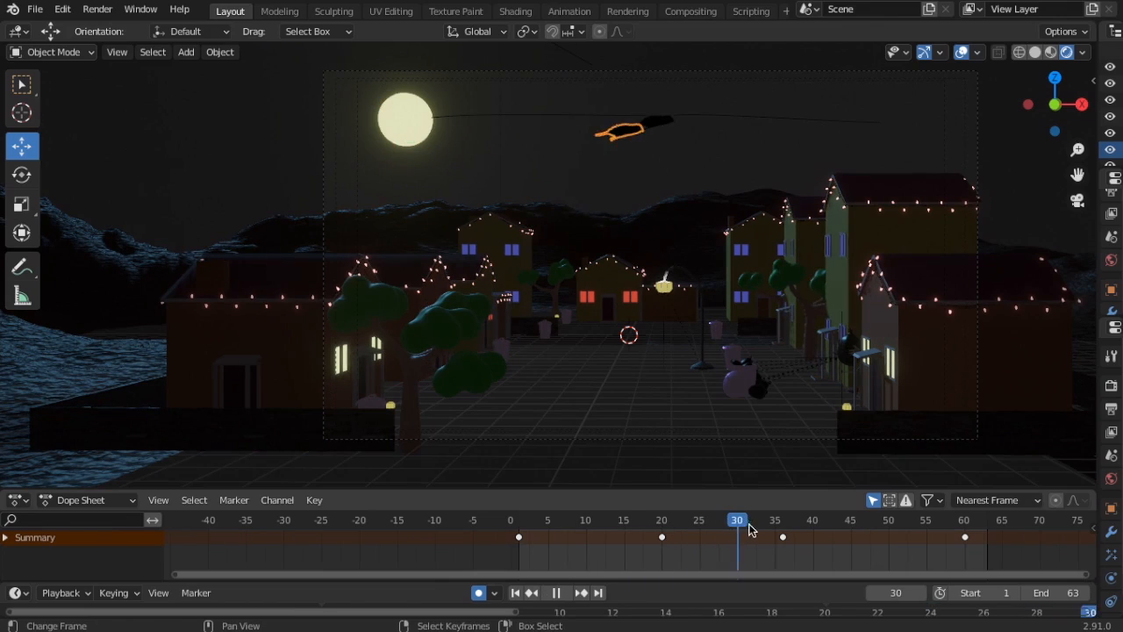
key("space")
Step: At frame 36, shift the selected bird back along X, and preview the flight up to frame 61
left_click_drag(839, 109, 754, 110)
left_click_drag(724, 516, 825, 515)
key("space")
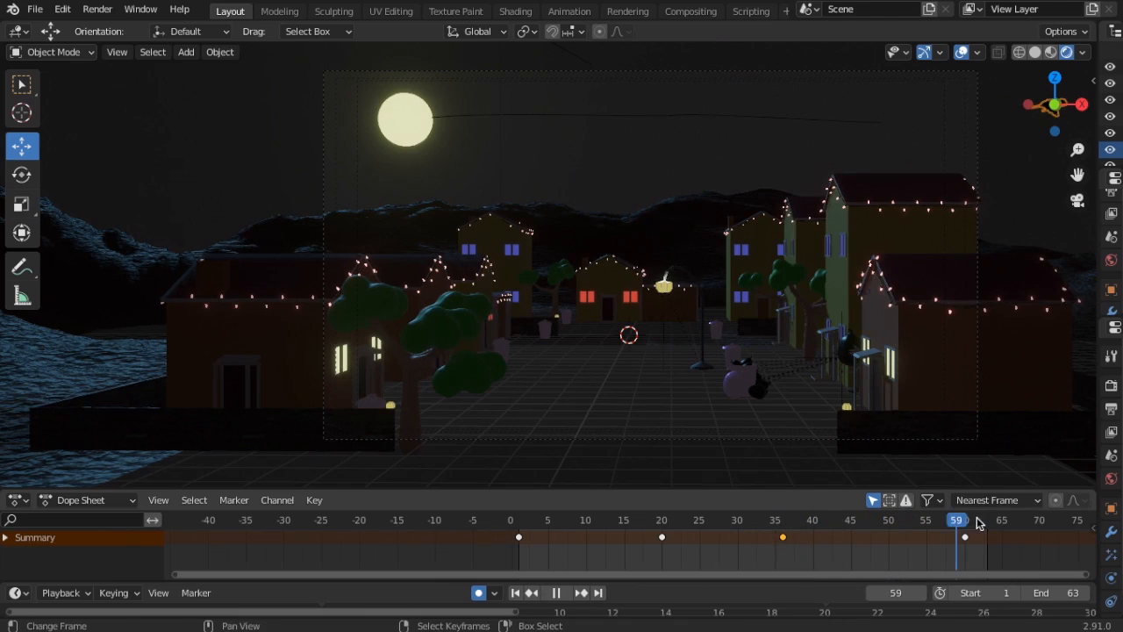
left_click(969, 525)
key("space")
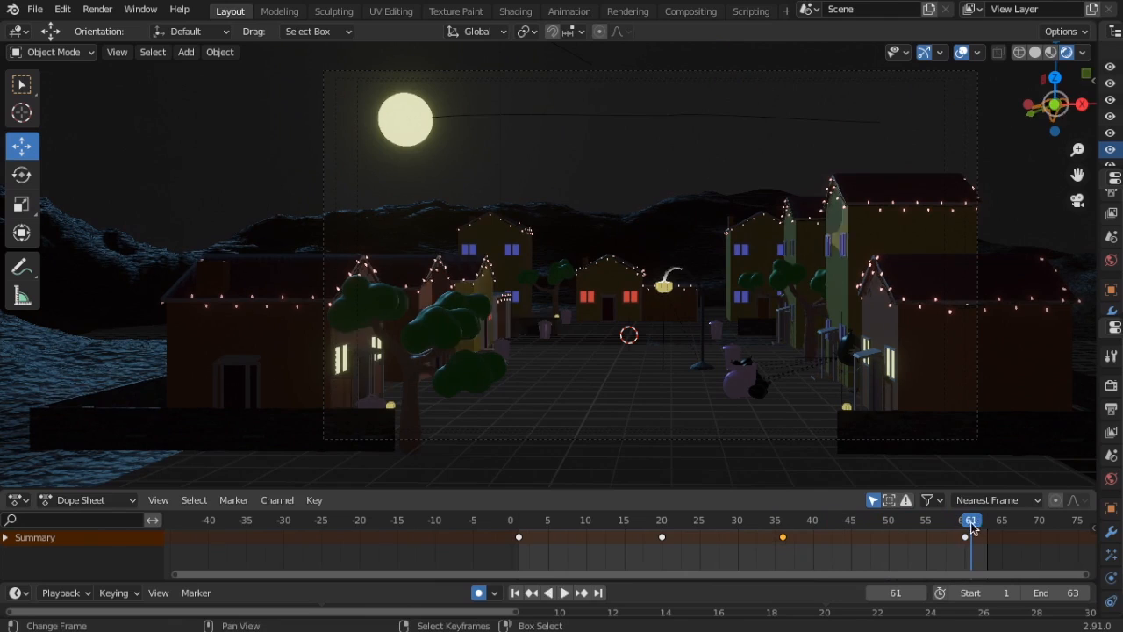